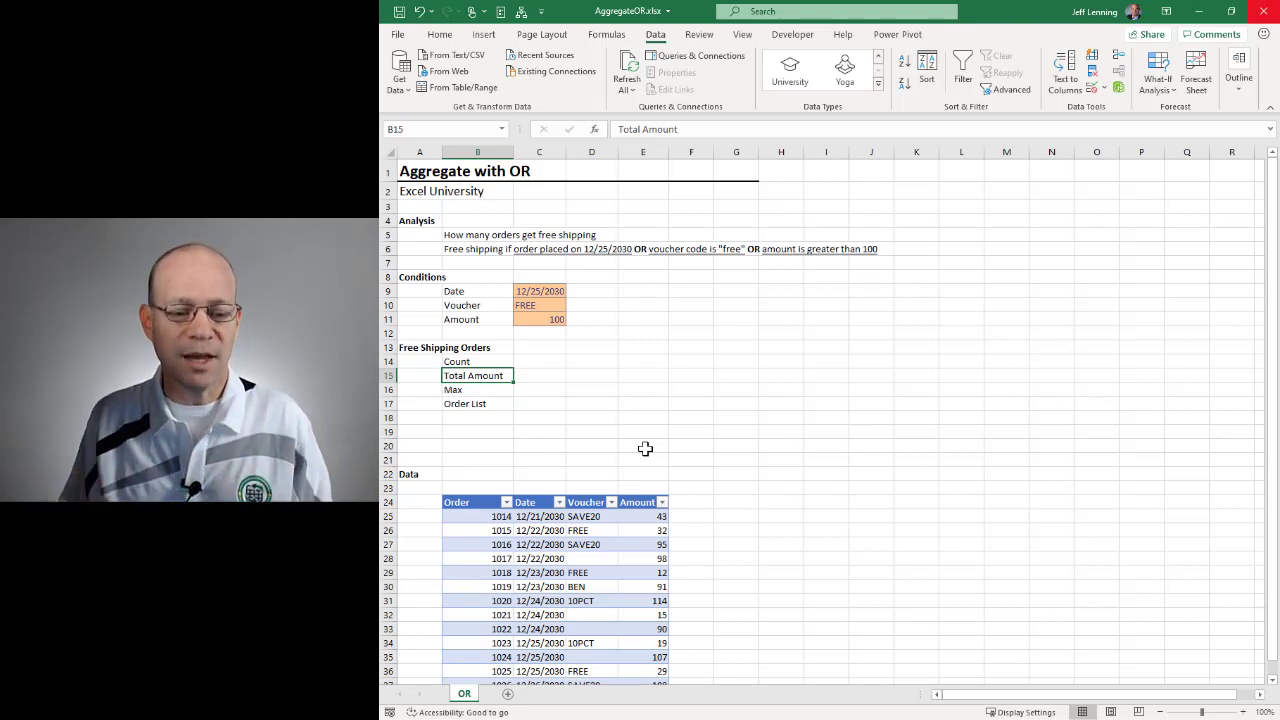
Step: Review the Free Shipping Orders result labels and the date, voucher and amount condition cells in C9:C11
{"action": "left_click", "coordinate": [470, 362]}
{"action": "left_click", "coordinate": [500, 374]}
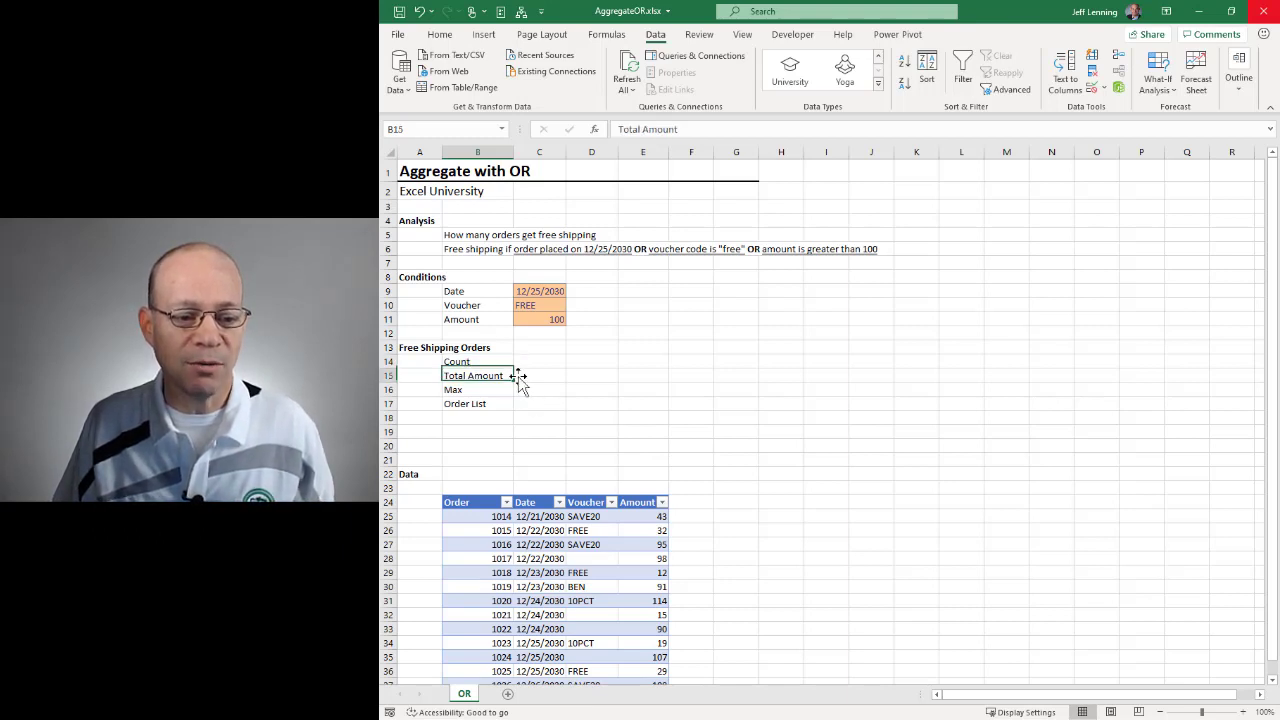
{"action": "left_click", "coordinate": [462, 390]}
{"action": "left_click", "coordinate": [474, 405]}
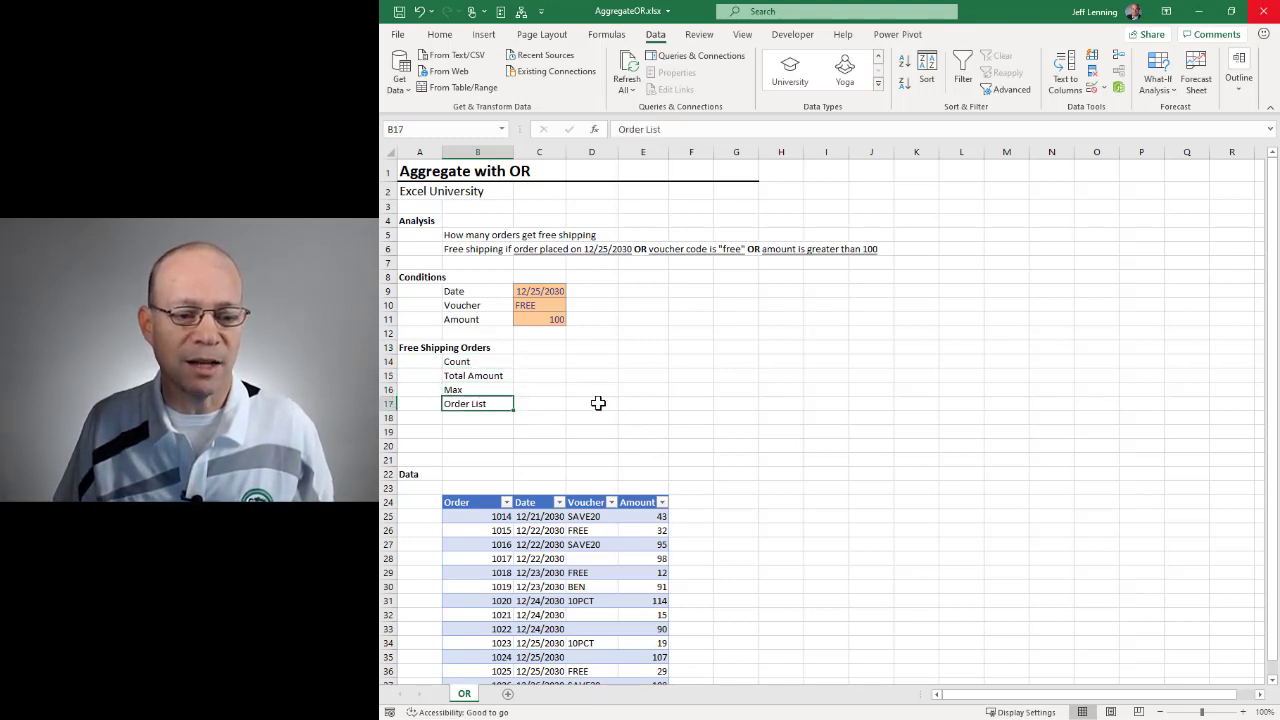
{"action": "left_click", "coordinate": [455, 290]}
{"action": "left_click", "coordinate": [531, 290]}
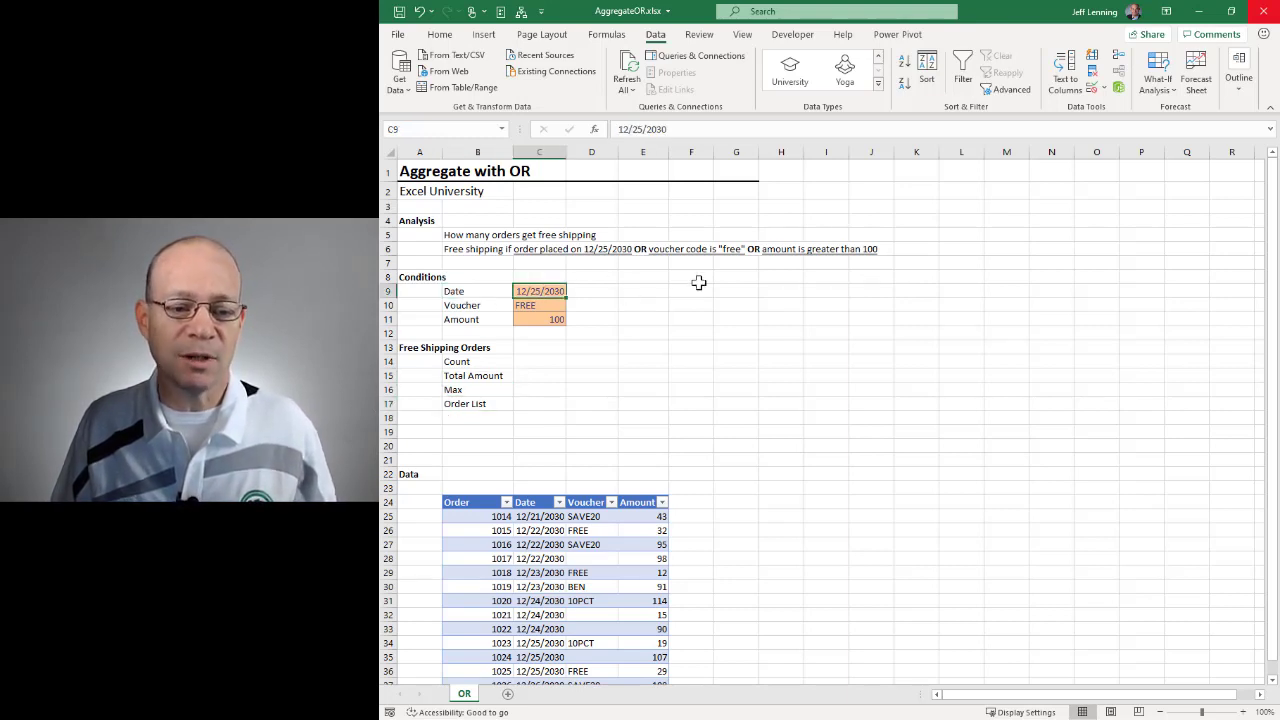
{"action": "left_click", "coordinate": [480, 305]}
{"action": "left_click", "coordinate": [530, 305]}
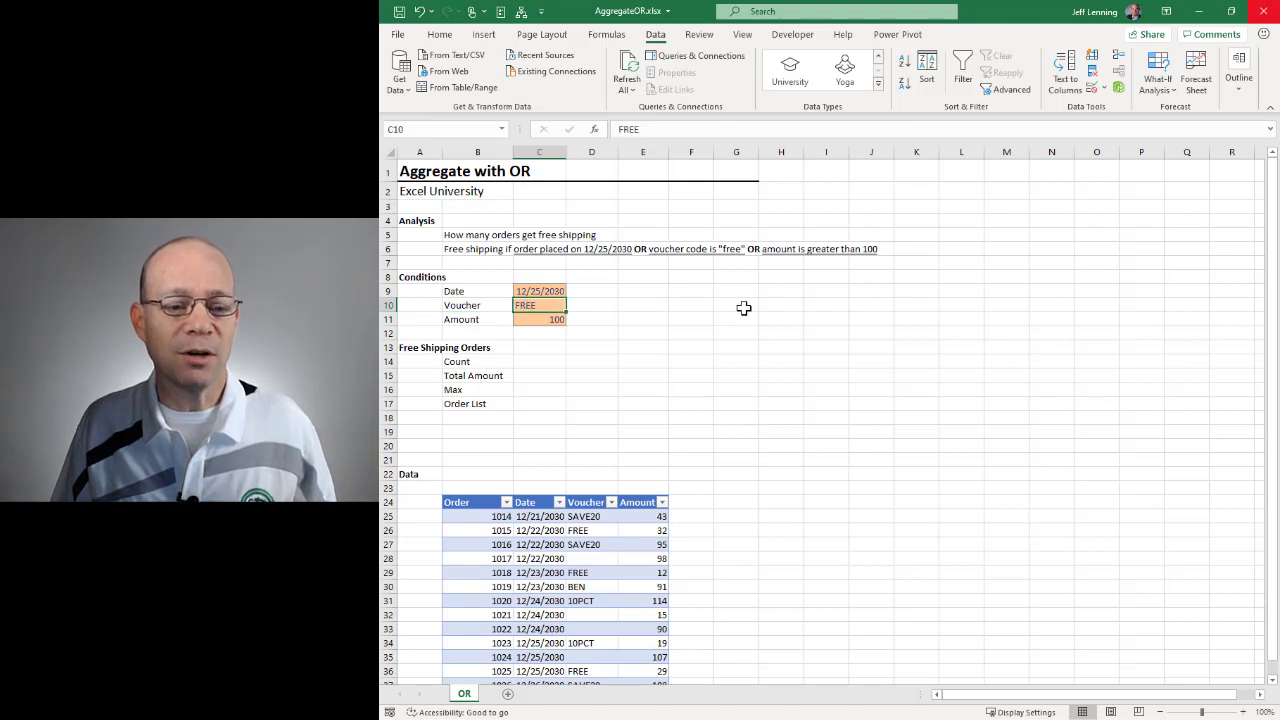
{"action": "left_click", "coordinate": [474, 319]}
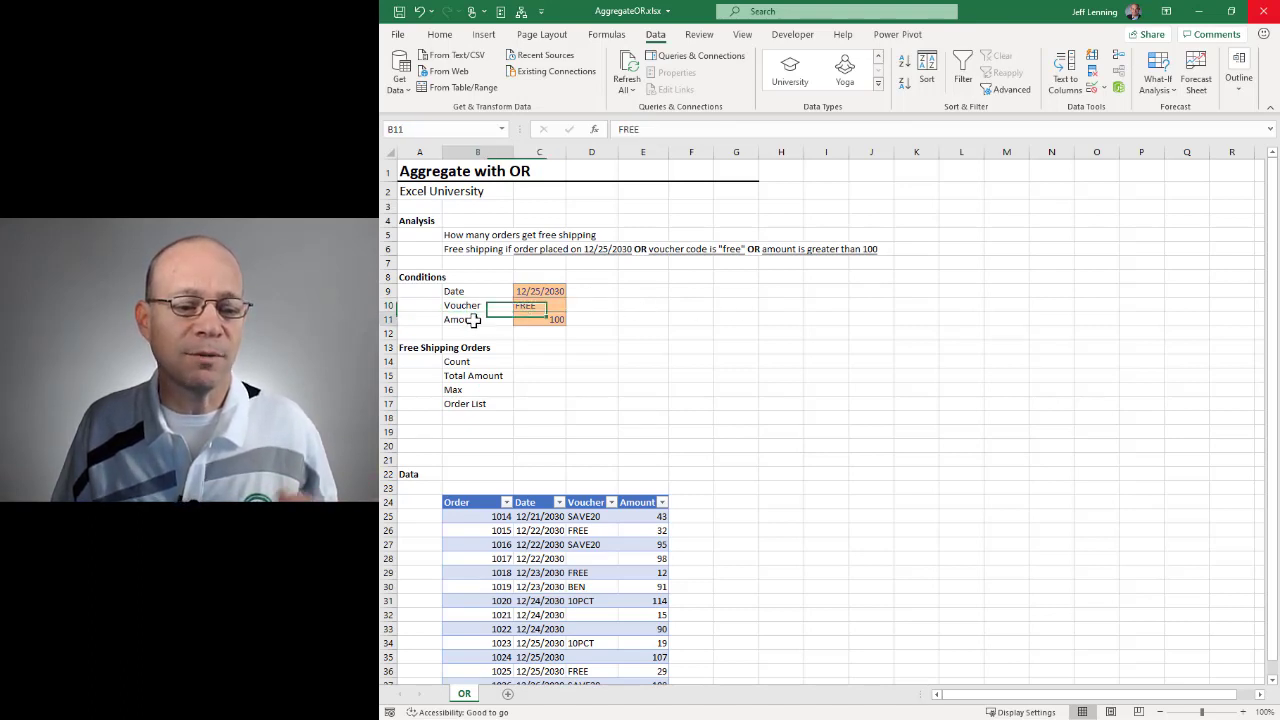
{"action": "left_click", "coordinate": [540, 320]}
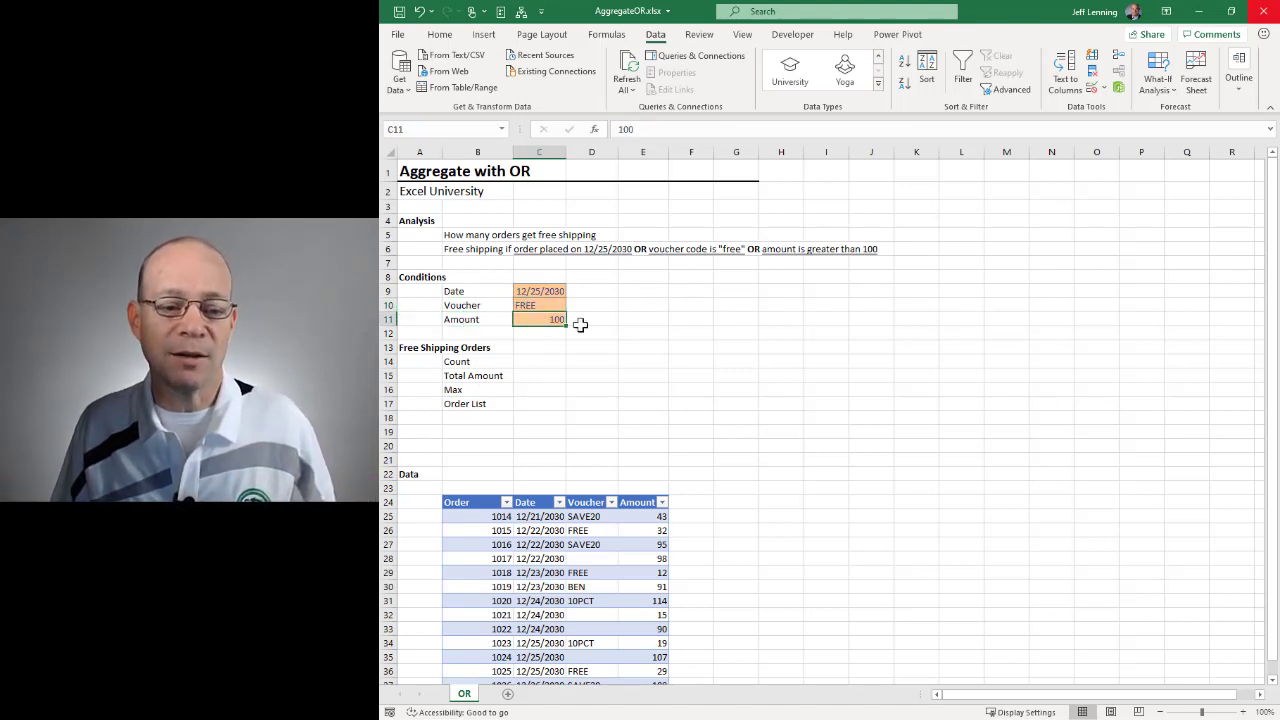
Step: Examine the order data table, its voucher entries and the condition cells it has to be evaluated against
{"action": "scroll", "coordinate": [666, 363], "scroll_direction": "down", "scroll_amount": 2}
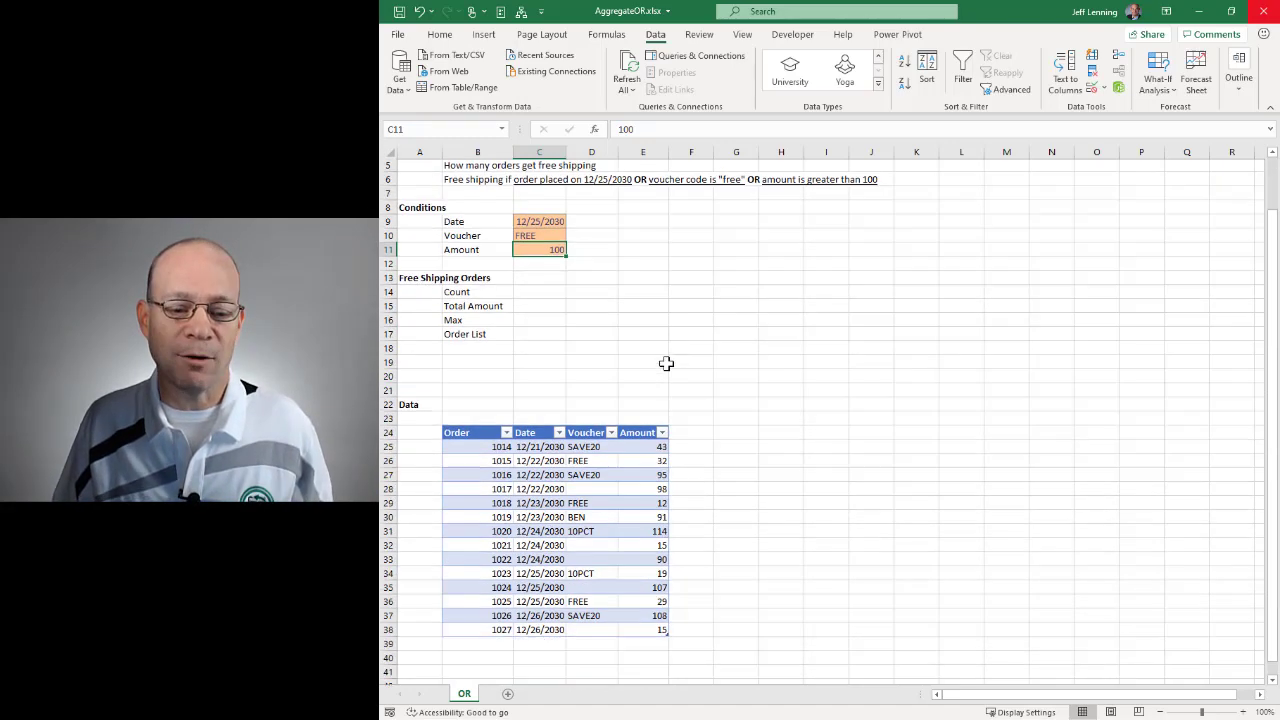
{"action": "scroll", "coordinate": [666, 363], "scroll_direction": "down", "scroll_amount": 1}
{"action": "left_click_drag", "start_coordinate": [490, 420], "coordinate": [650, 616]}
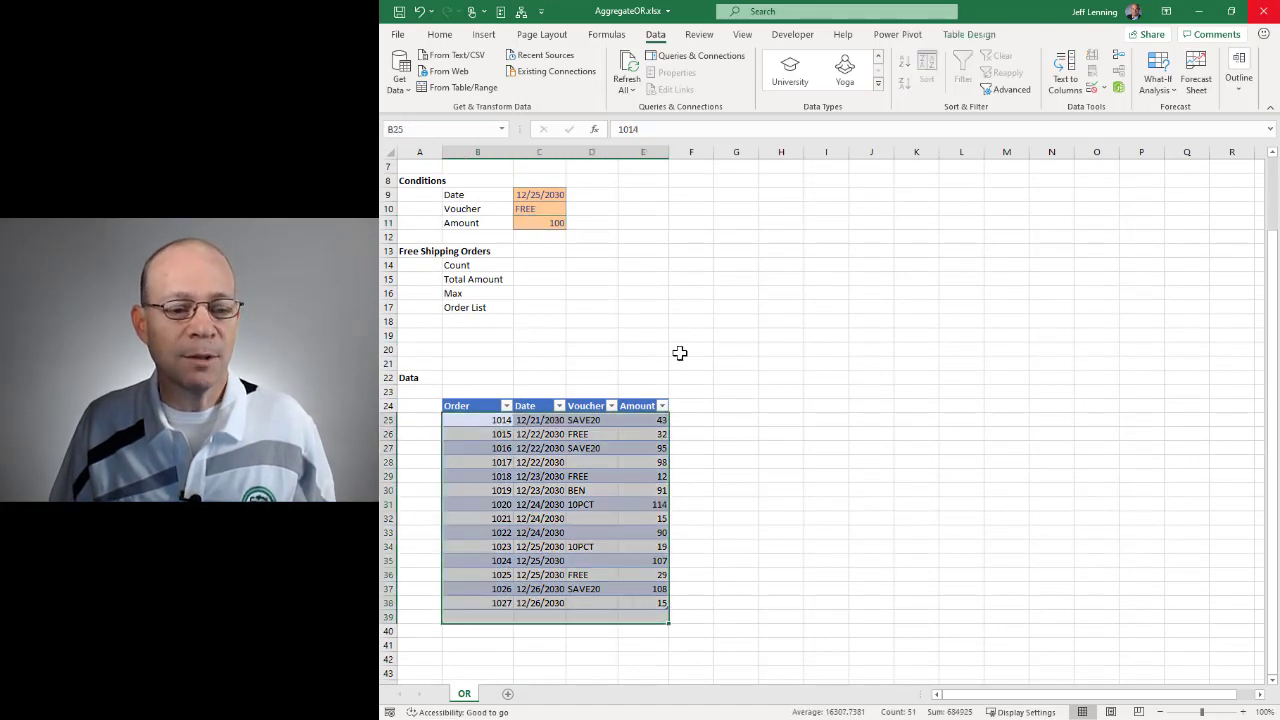
{"action": "scroll", "coordinate": [679, 353], "scroll_direction": "up", "scroll_amount": 2}
{"action": "left_click", "coordinate": [534, 362]}
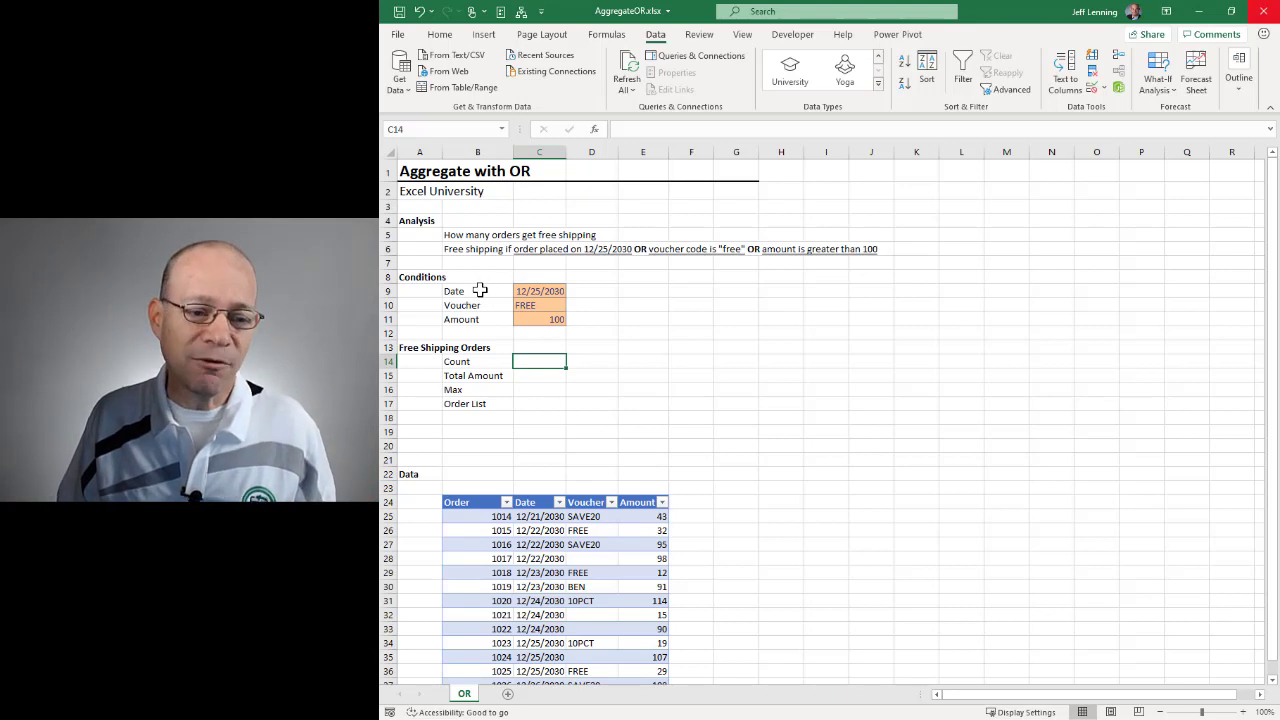
{"action": "left_click_drag", "start_coordinate": [478, 291], "coordinate": [546, 318]}
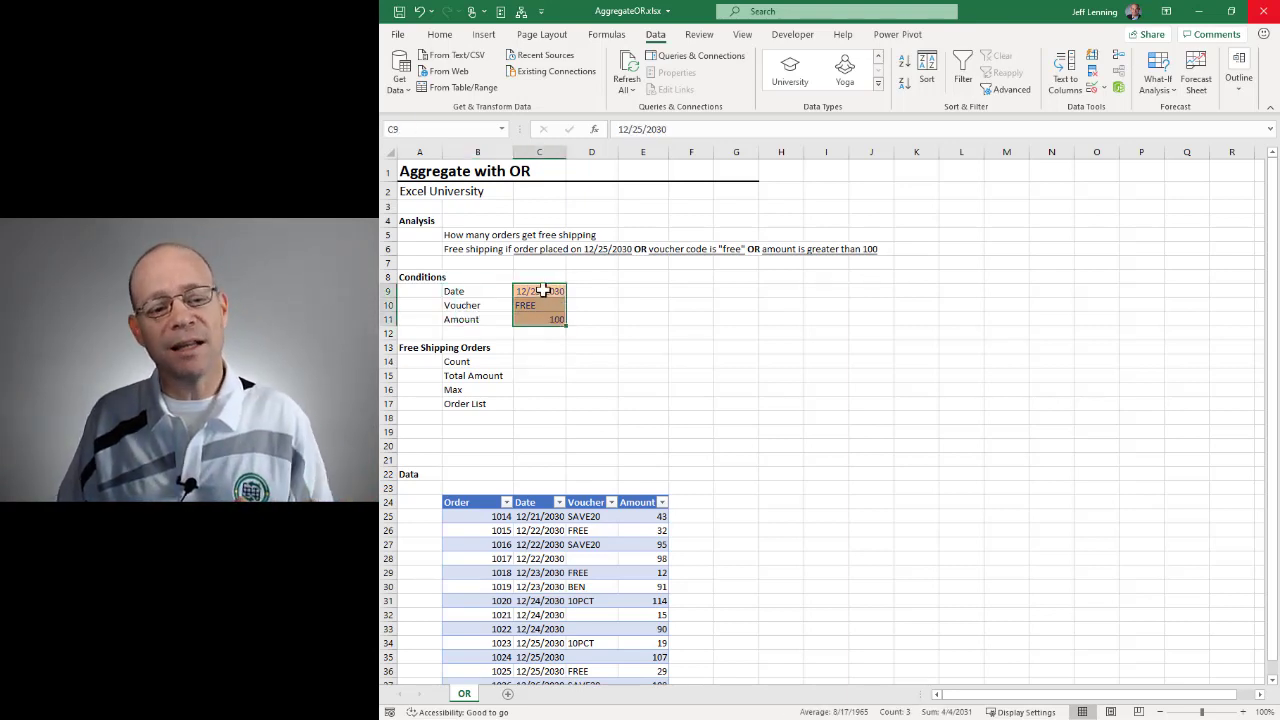
{"action": "left_click", "coordinate": [530, 362]}
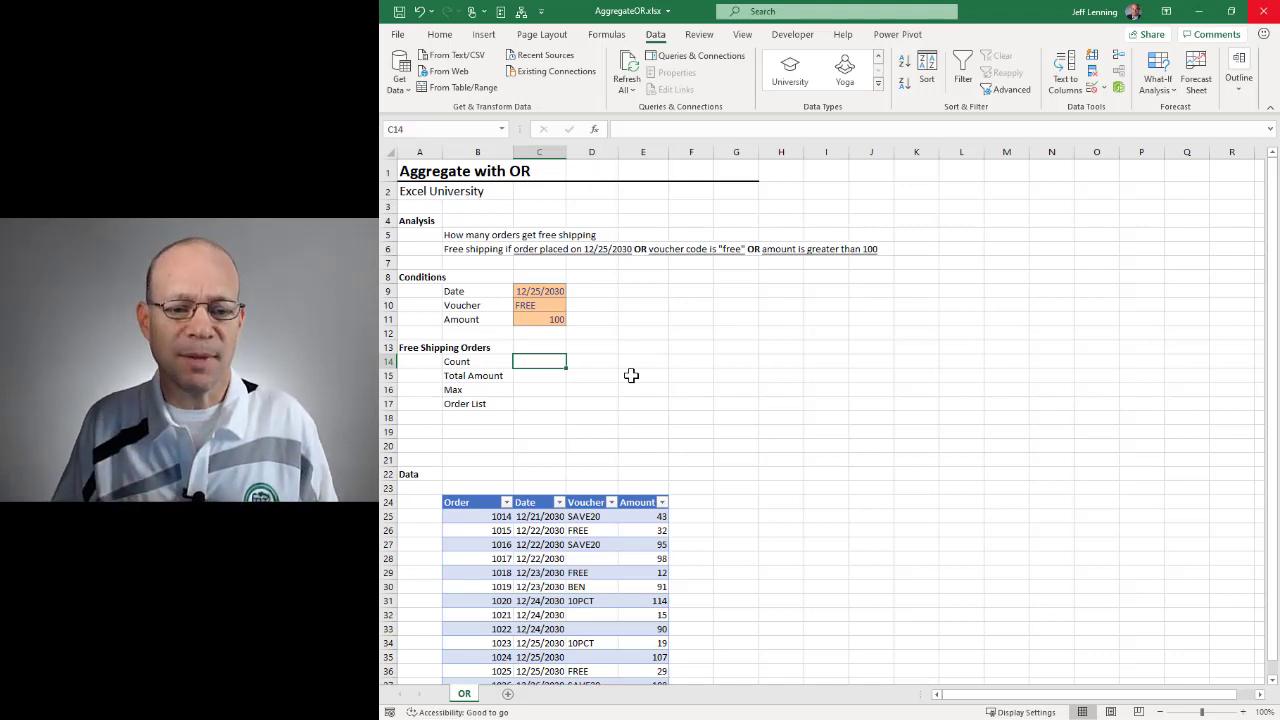
{"action": "scroll", "coordinate": [631, 375], "scroll_direction": "down", "scroll_amount": 2}
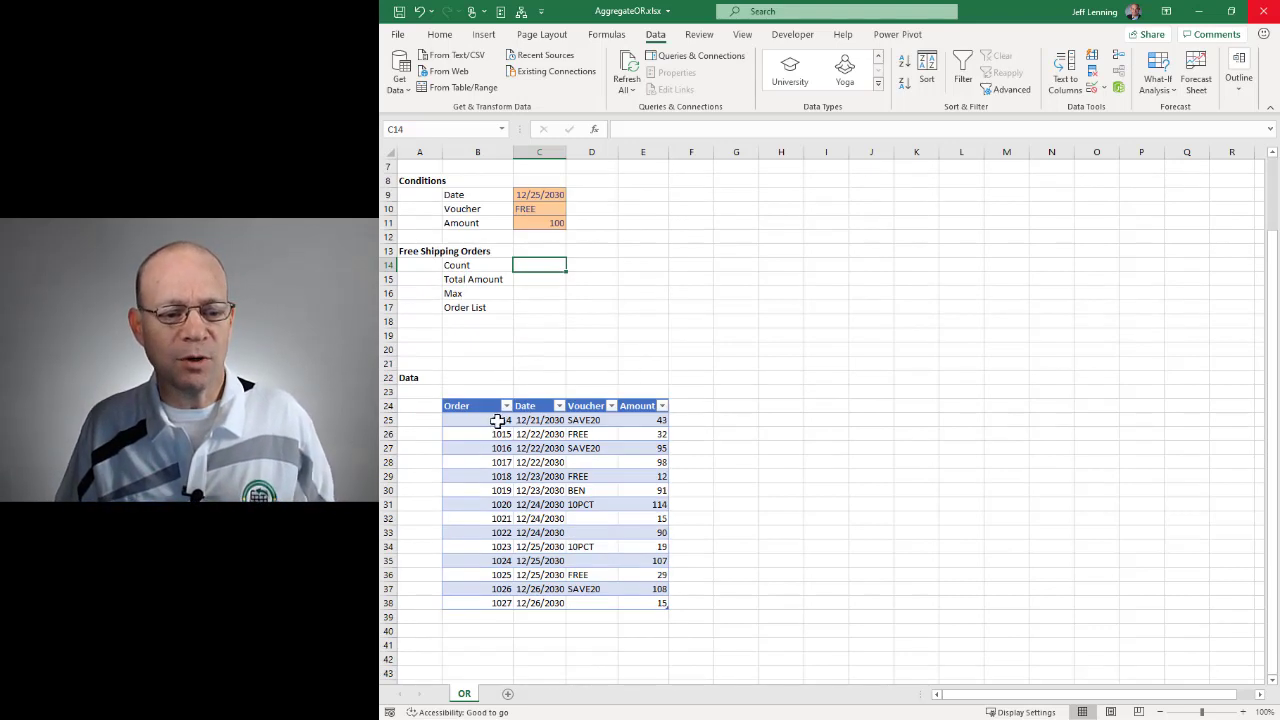
{"action": "left_click_drag", "start_coordinate": [493, 420], "coordinate": [661, 604]}
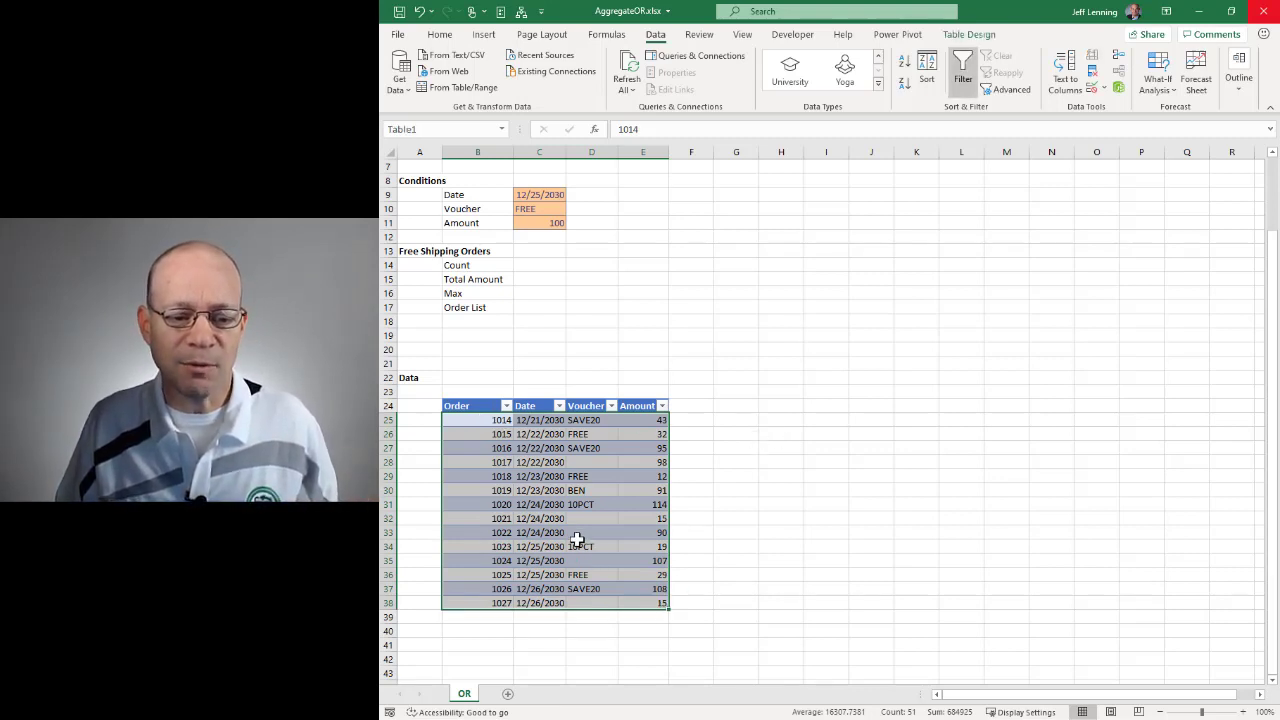
{"action": "left_click", "coordinate": [580, 491]}
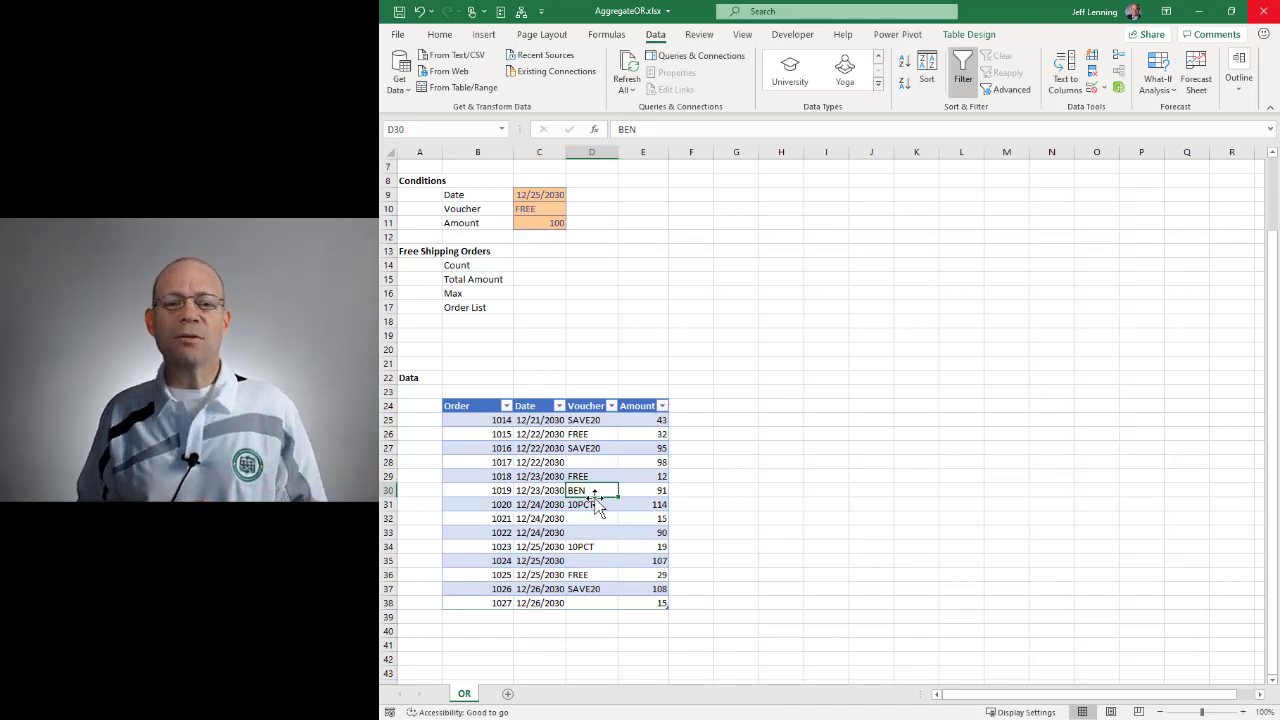
Step: Inspect the blank result cells C14:C17 for Count, Total Amount, Max and Order List
{"action": "scroll", "coordinate": [605, 495], "scroll_direction": "up", "scroll_amount": 1}
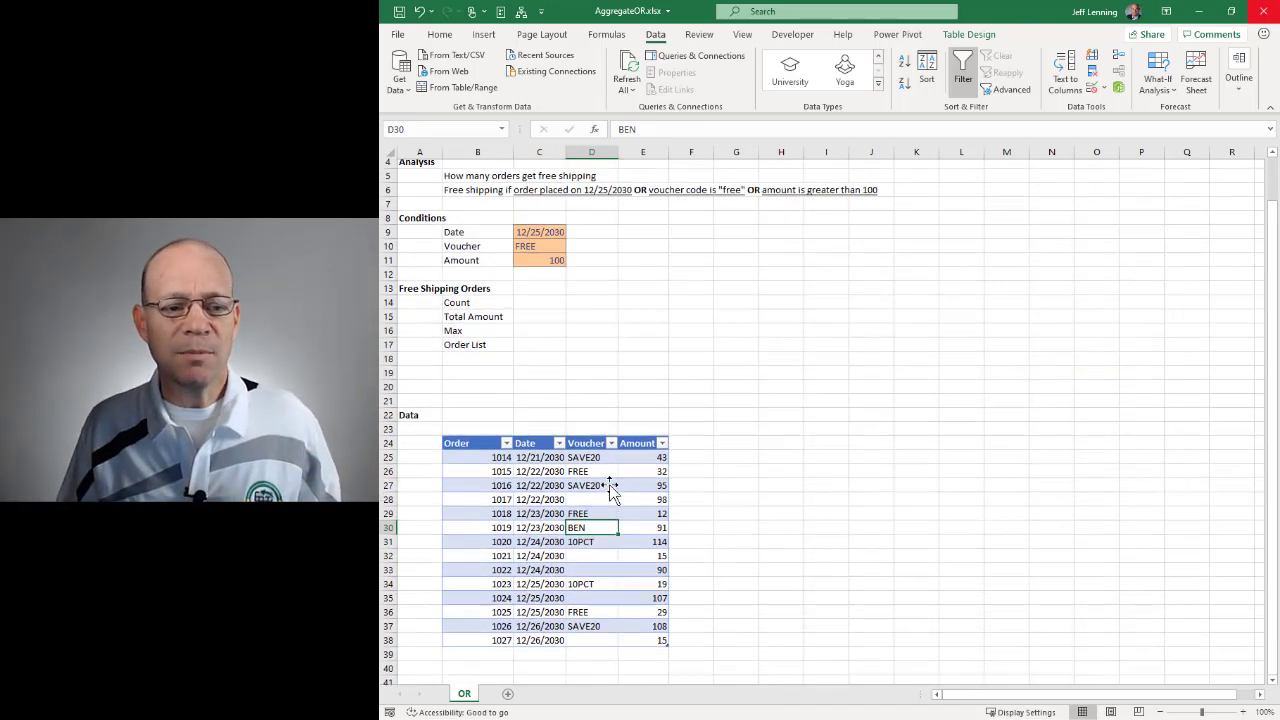
{"action": "left_click", "coordinate": [537, 307]}
{"action": "left_click_drag", "start_coordinate": [537, 307], "coordinate": [528, 347]}
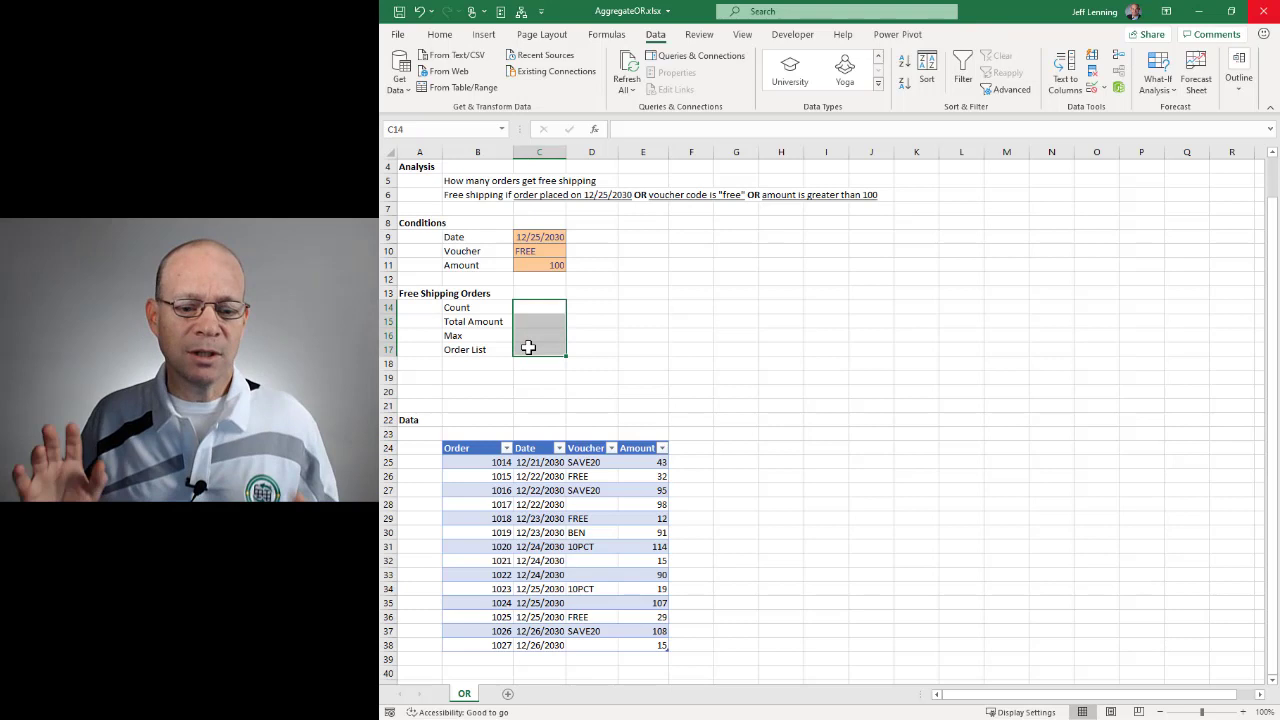
{"action": "left_click", "coordinate": [537, 310]}
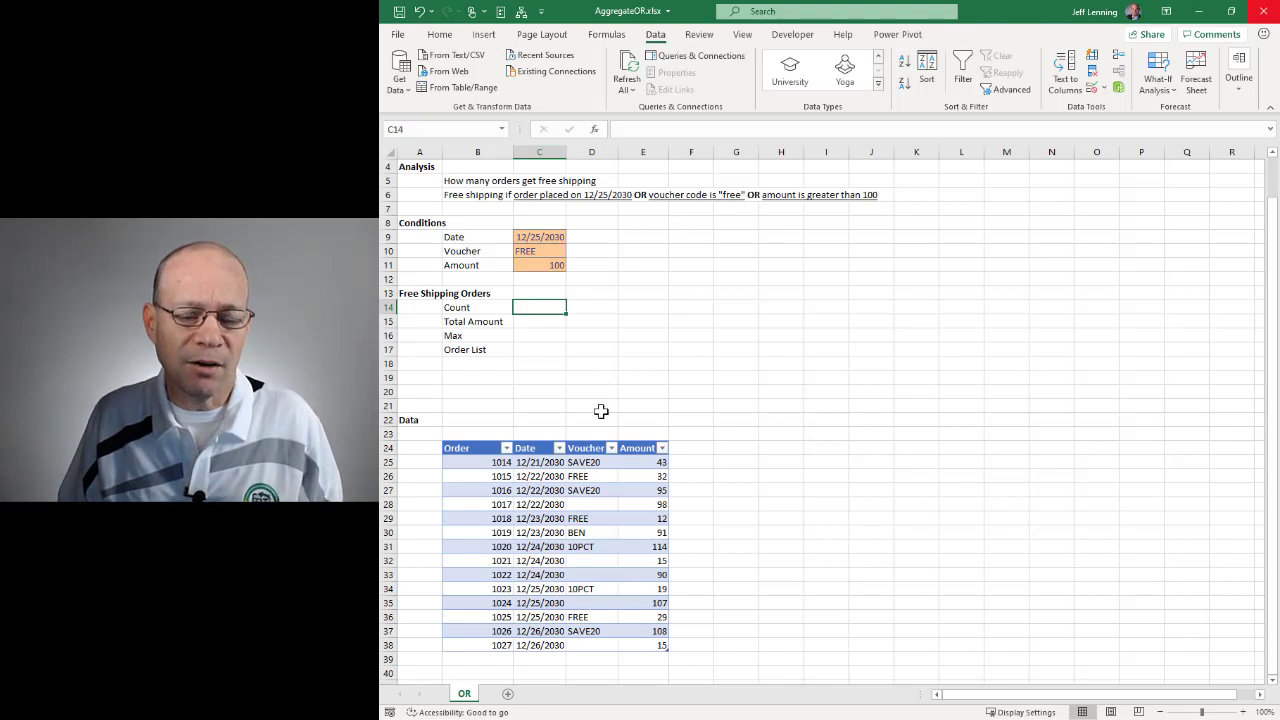
{"action": "left_click", "coordinate": [535, 322]}
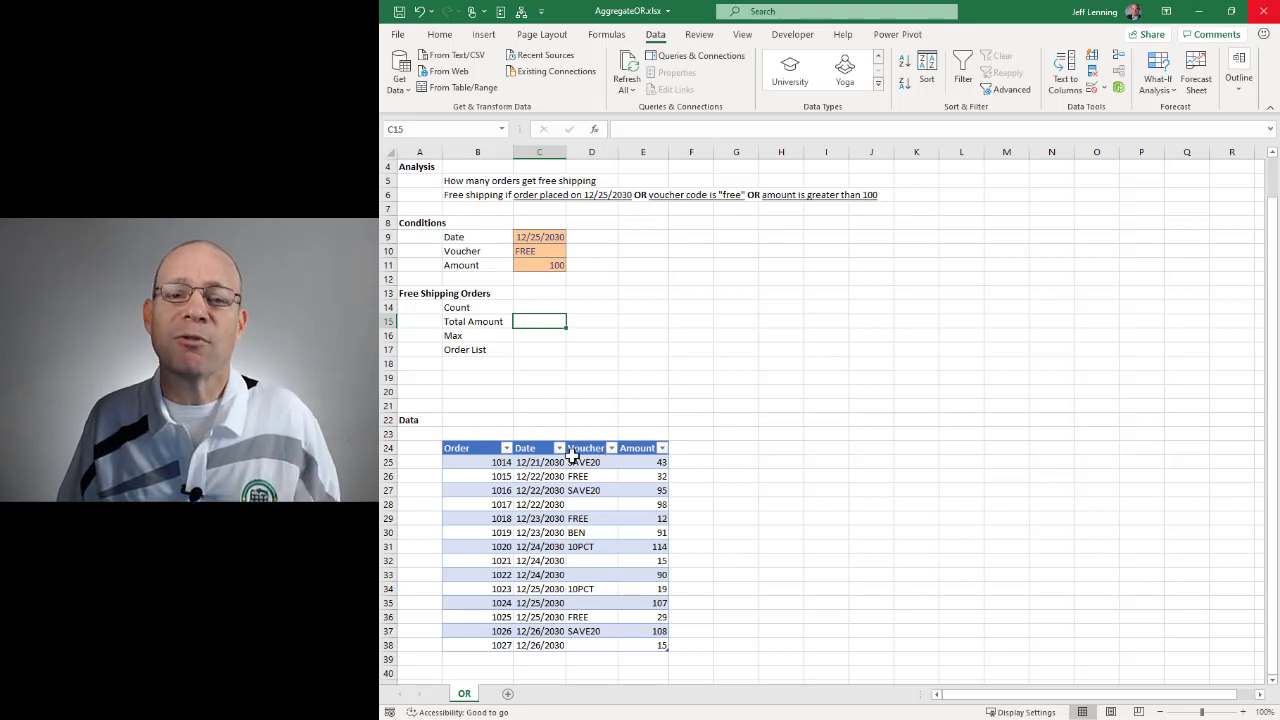
{"action": "left_click", "coordinate": [531, 309]}
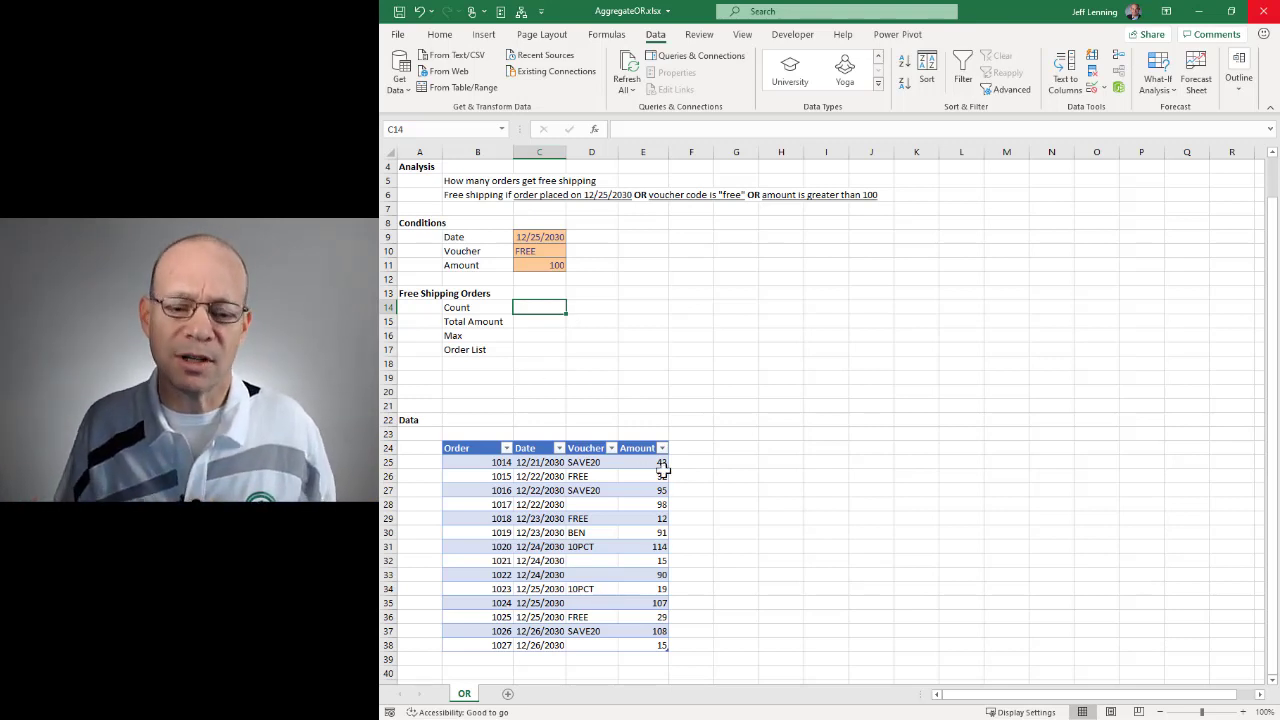
Step: Examine the blank columns beside the order table as possible helper columns for testing the date and voucher conditions
{"action": "left_click_drag", "start_coordinate": [683, 464], "coordinate": [786, 643]}
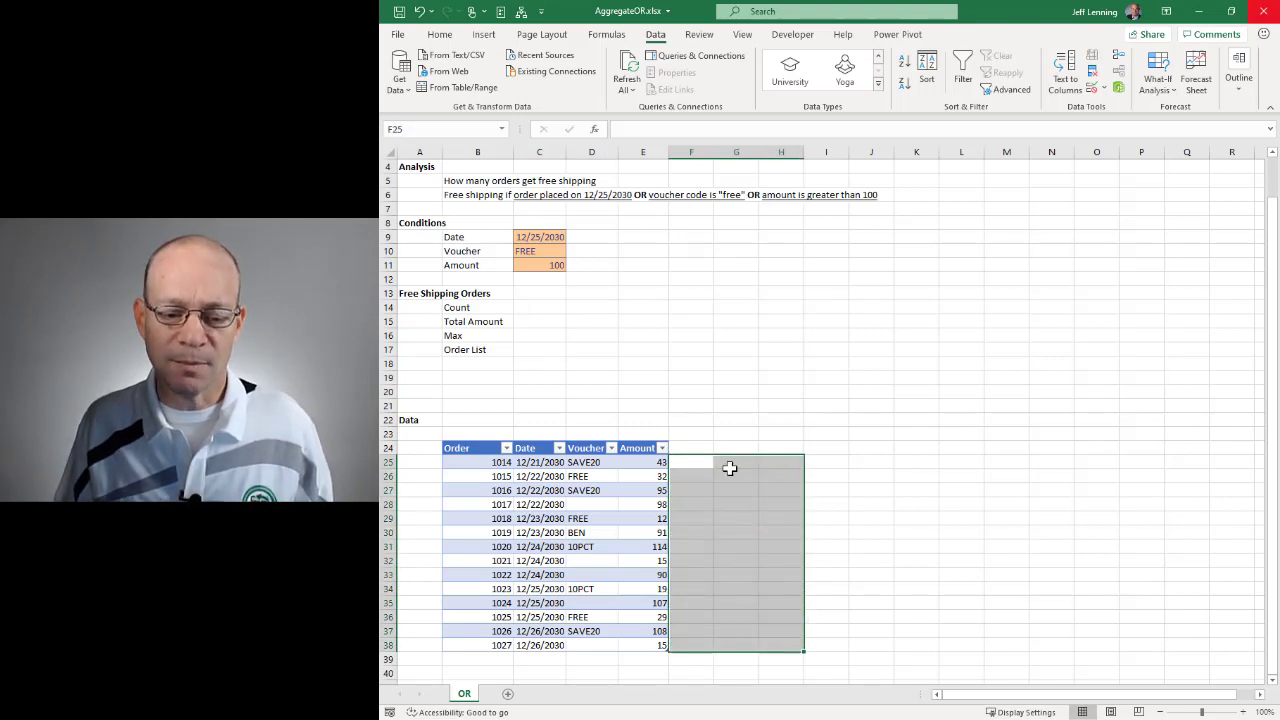
{"action": "left_click", "coordinate": [694, 460]}
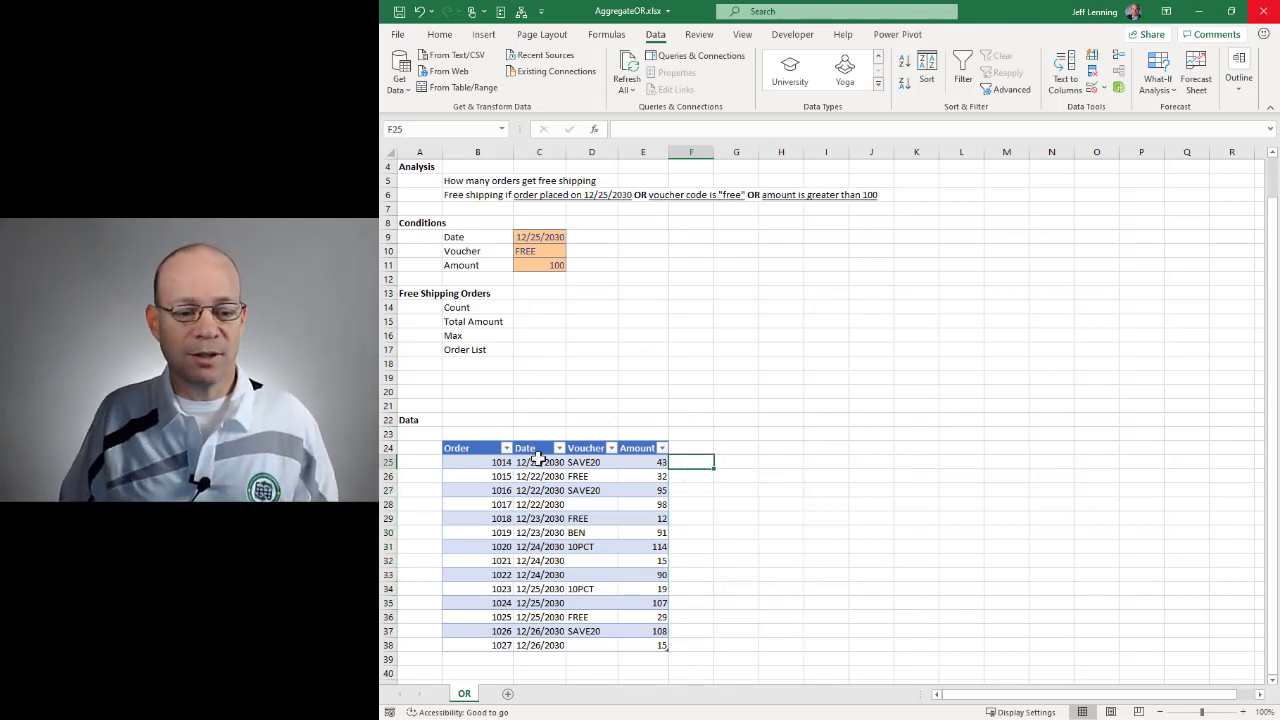
{"action": "key", "text": "Left"}
{"action": "key", "text": "Left"}
{"action": "key", "text": "Left"}
{"action": "left_click", "coordinate": [549, 238]}
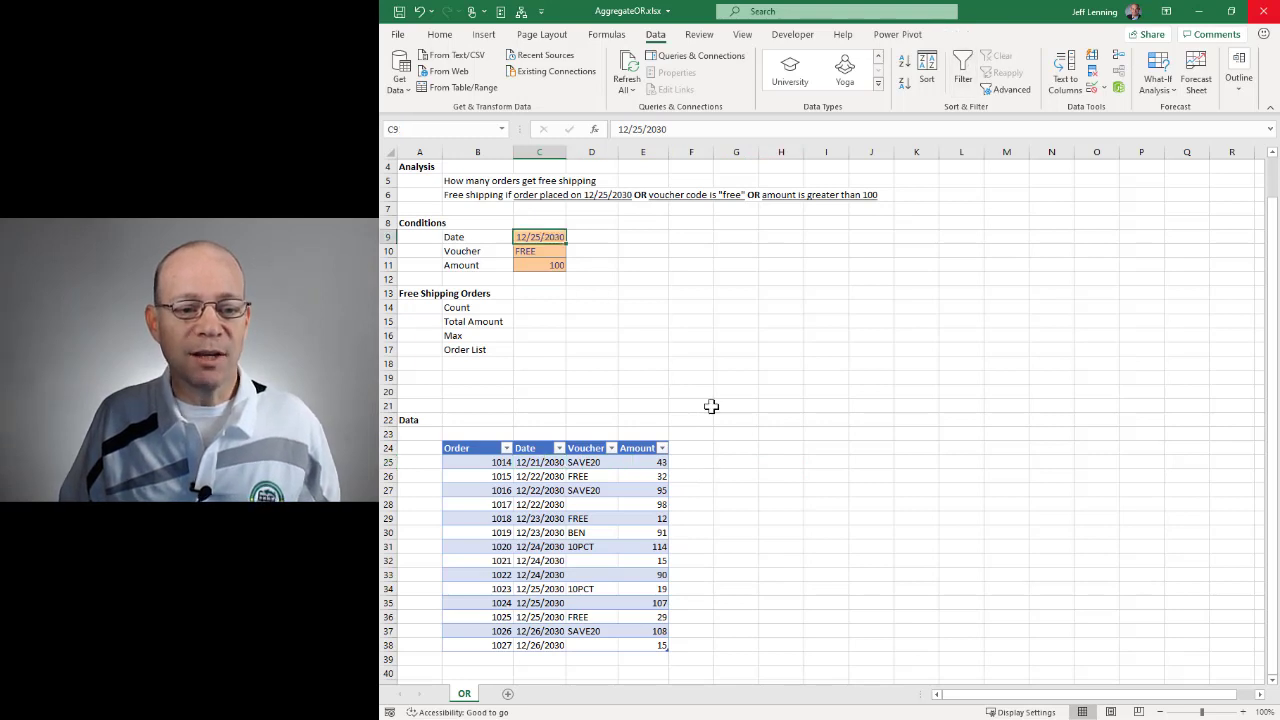
{"action": "left_click_drag", "start_coordinate": [690, 461], "coordinate": [690, 645]}
{"action": "left_click_drag", "start_coordinate": [736, 462], "coordinate": [736, 618]}
{"action": "left_click", "coordinate": [580, 449]}
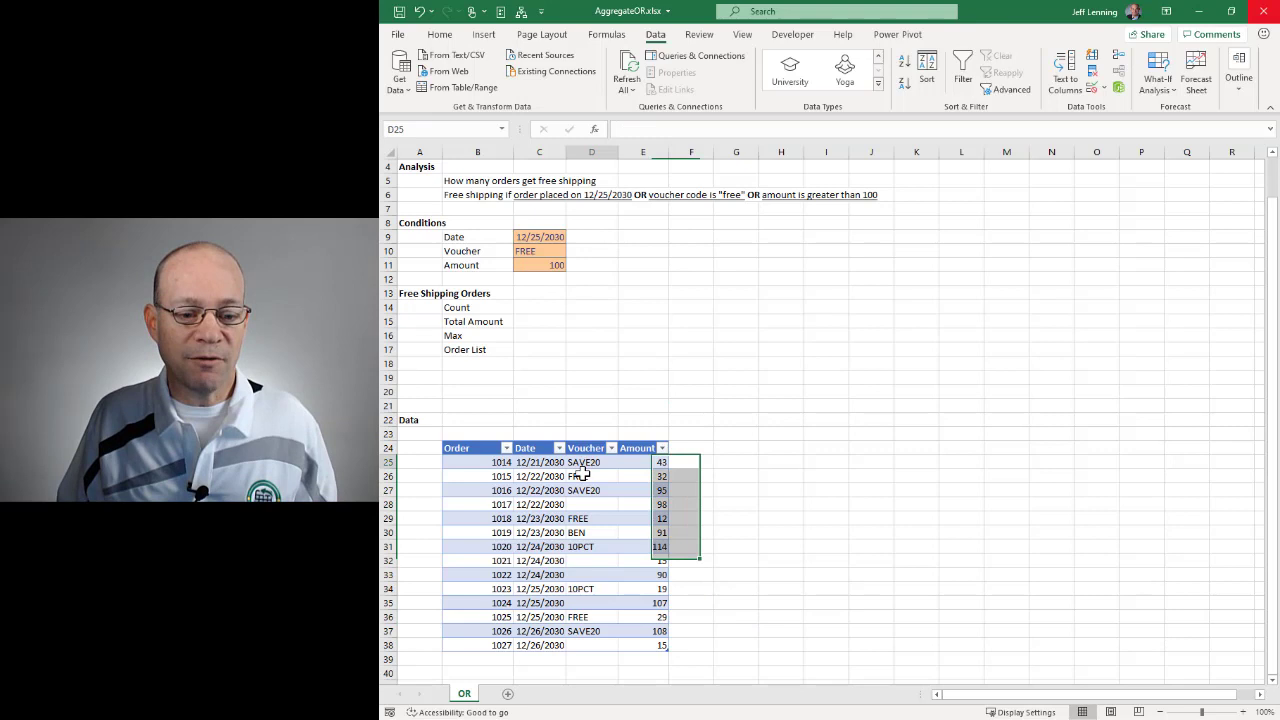
{"action": "left_click", "coordinate": [528, 251]}
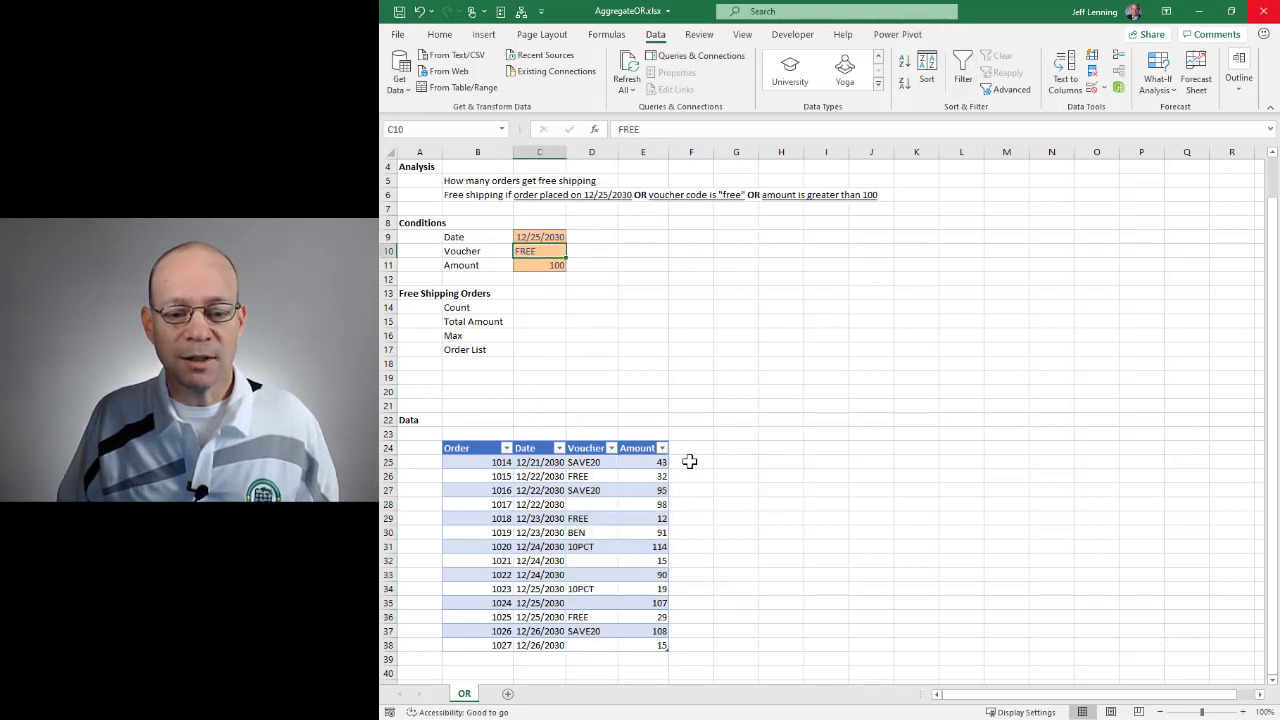
{"action": "left_click_drag", "start_coordinate": [820, 463], "coordinate": [825, 603]}
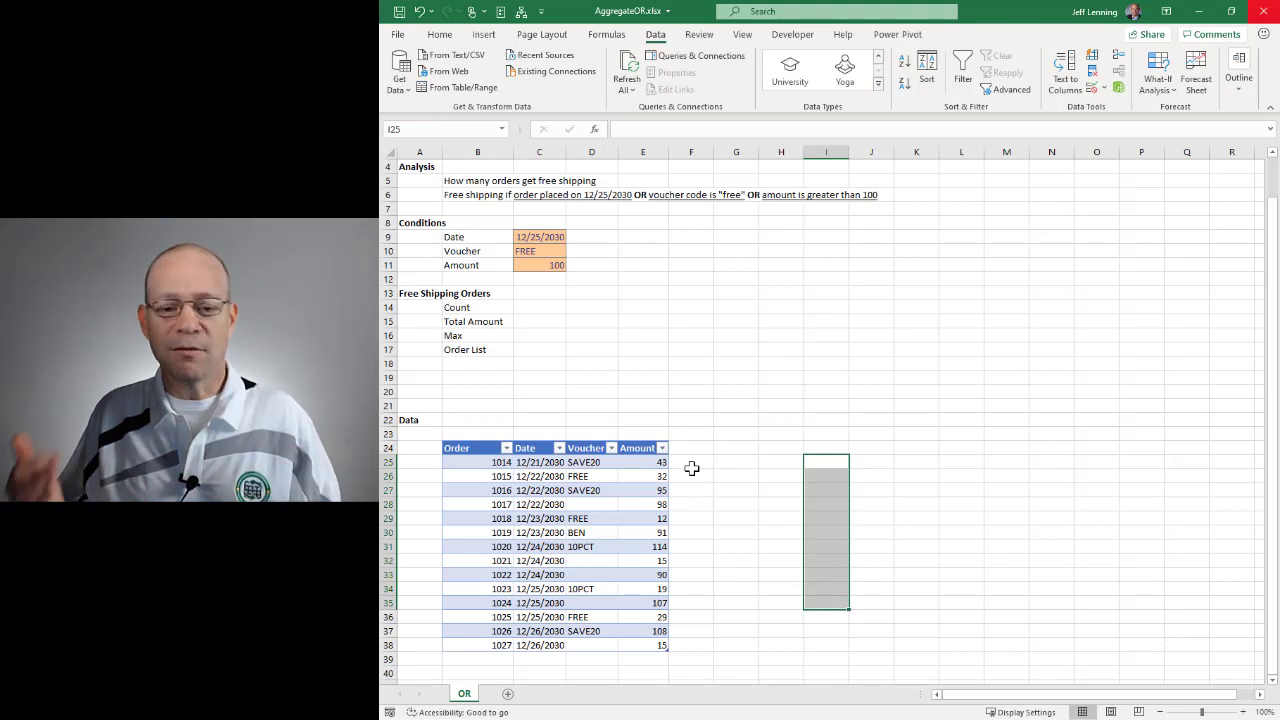
{"action": "left_click", "coordinate": [527, 309]}
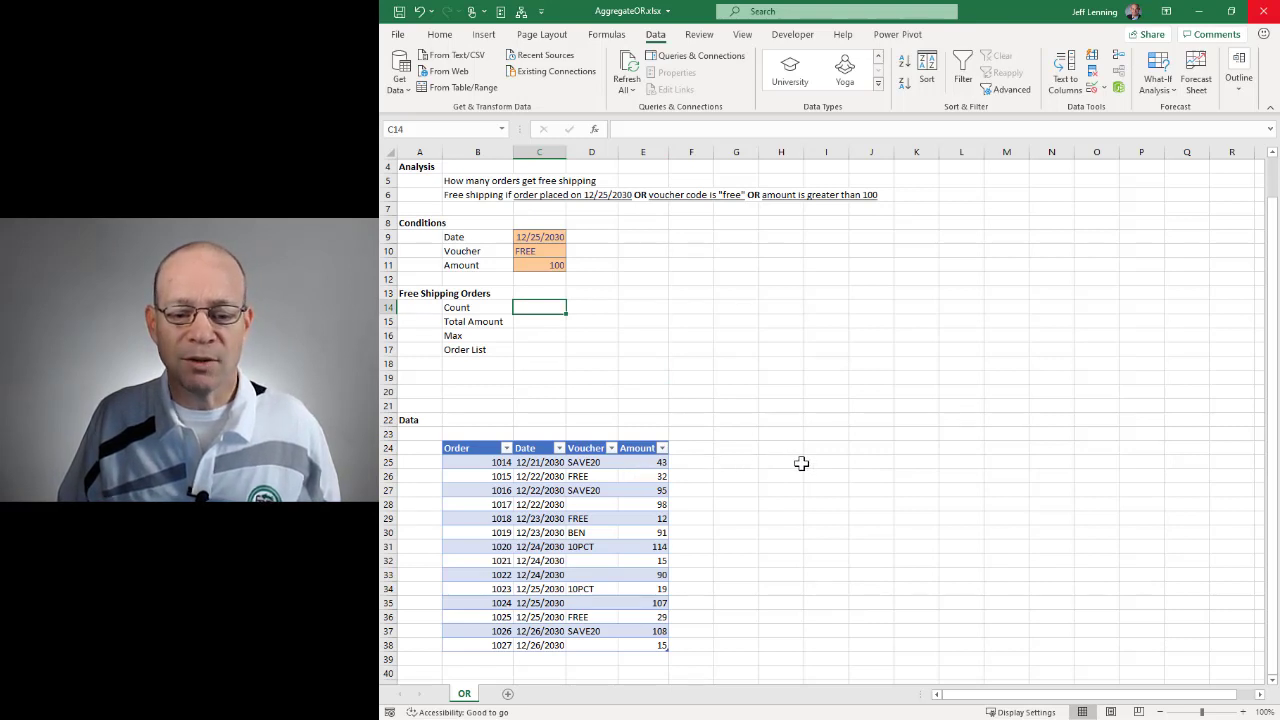
{"action": "left_click_drag", "start_coordinate": [823, 463], "coordinate": [823, 641]}
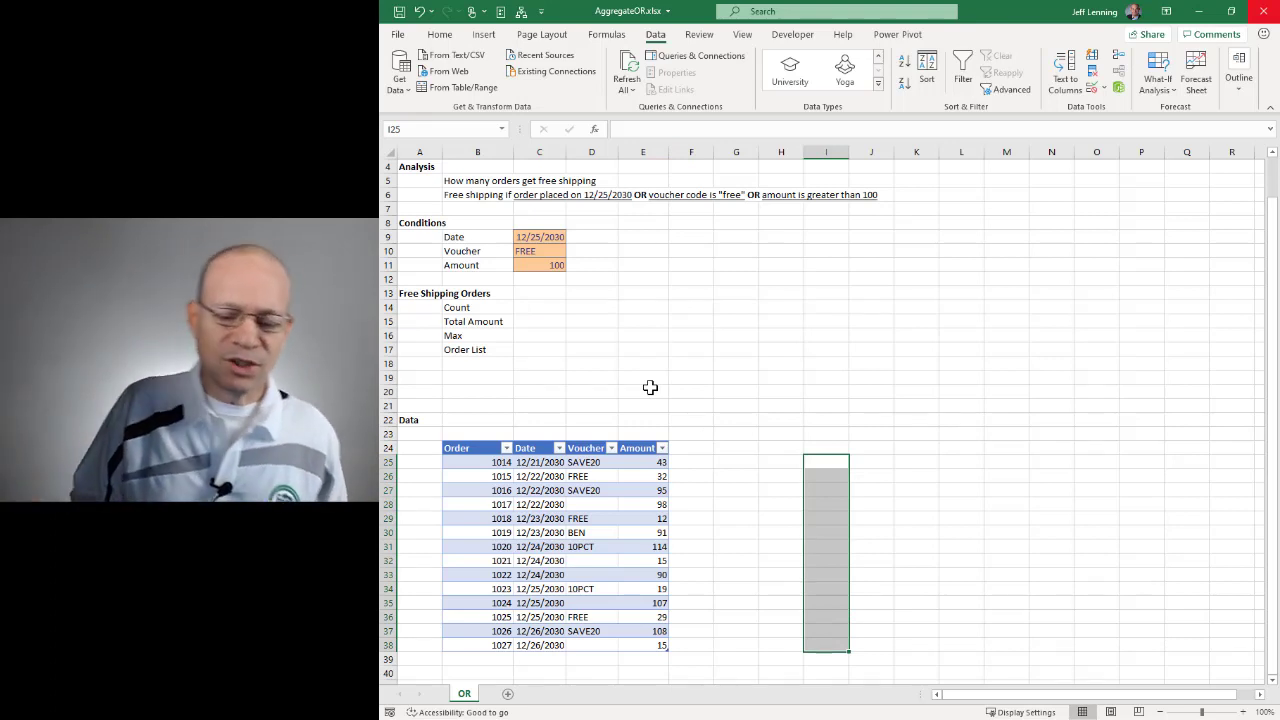
{"action": "left_click_drag", "start_coordinate": [492, 463], "coordinate": [660, 646]}
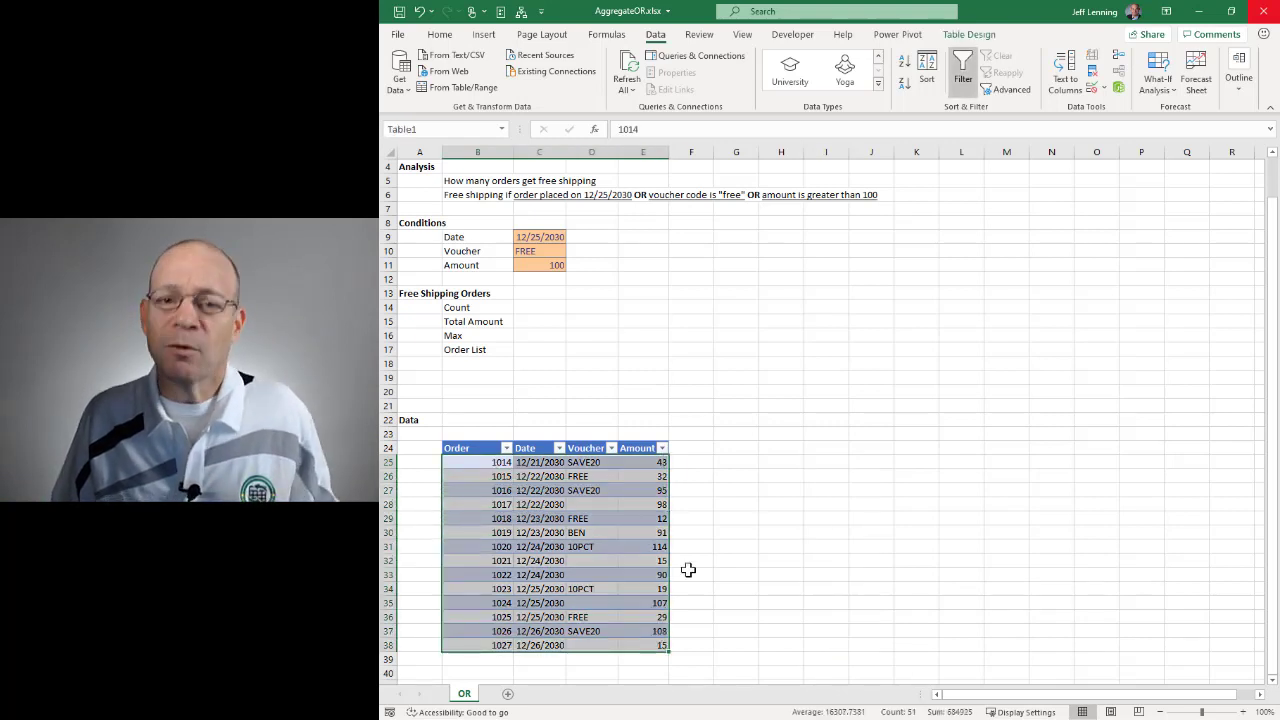
{"action": "left_click_drag", "start_coordinate": [697, 464], "coordinate": [866, 640]}
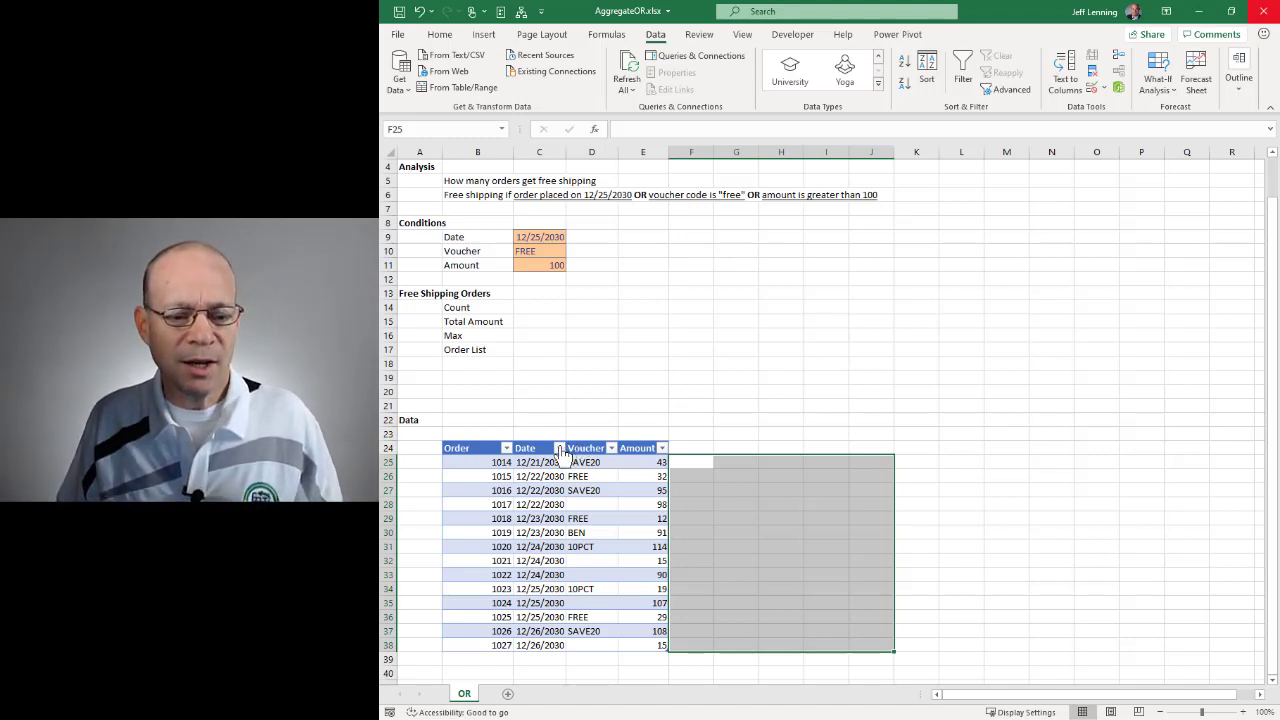
Step: Filter the order table's Date column to December 25, 2030 and compare the filtered dates with the date condition
{"action": "left_click", "coordinate": [559, 448]}
{"action": "left_click", "coordinate": [434, 317]}
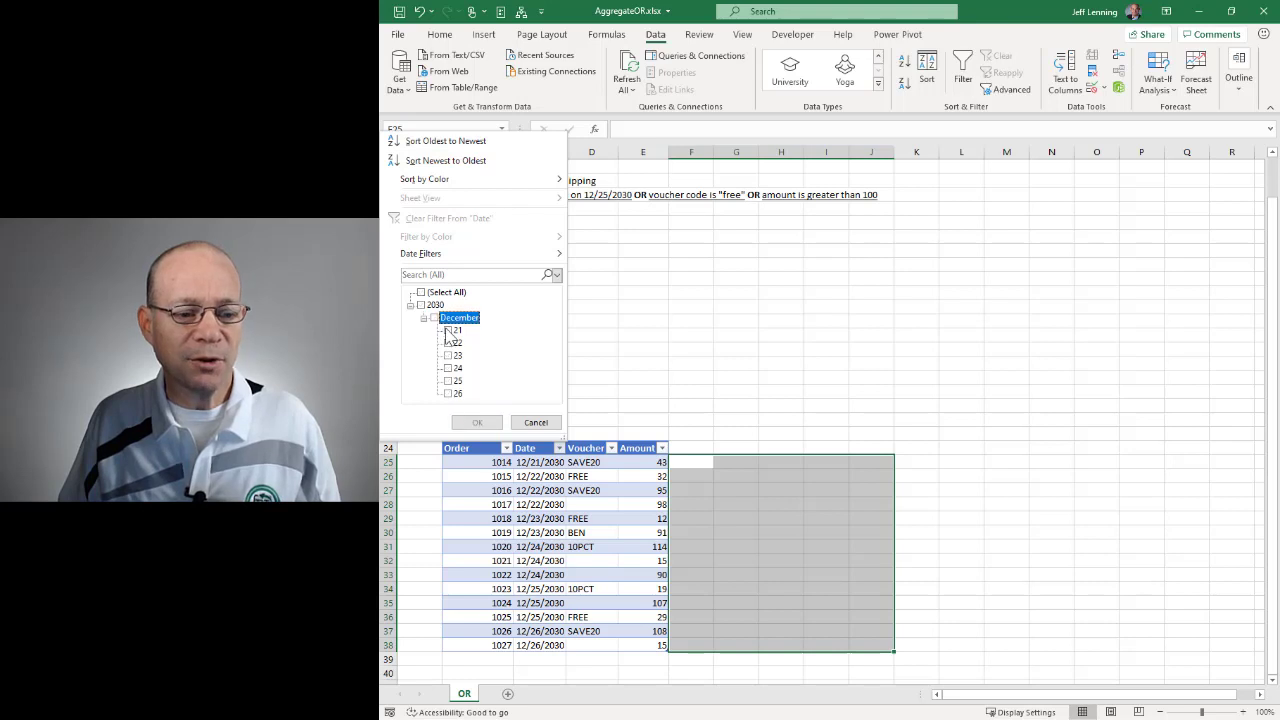
{"action": "left_click", "coordinate": [447, 380]}
{"action": "left_click", "coordinate": [476, 422]}
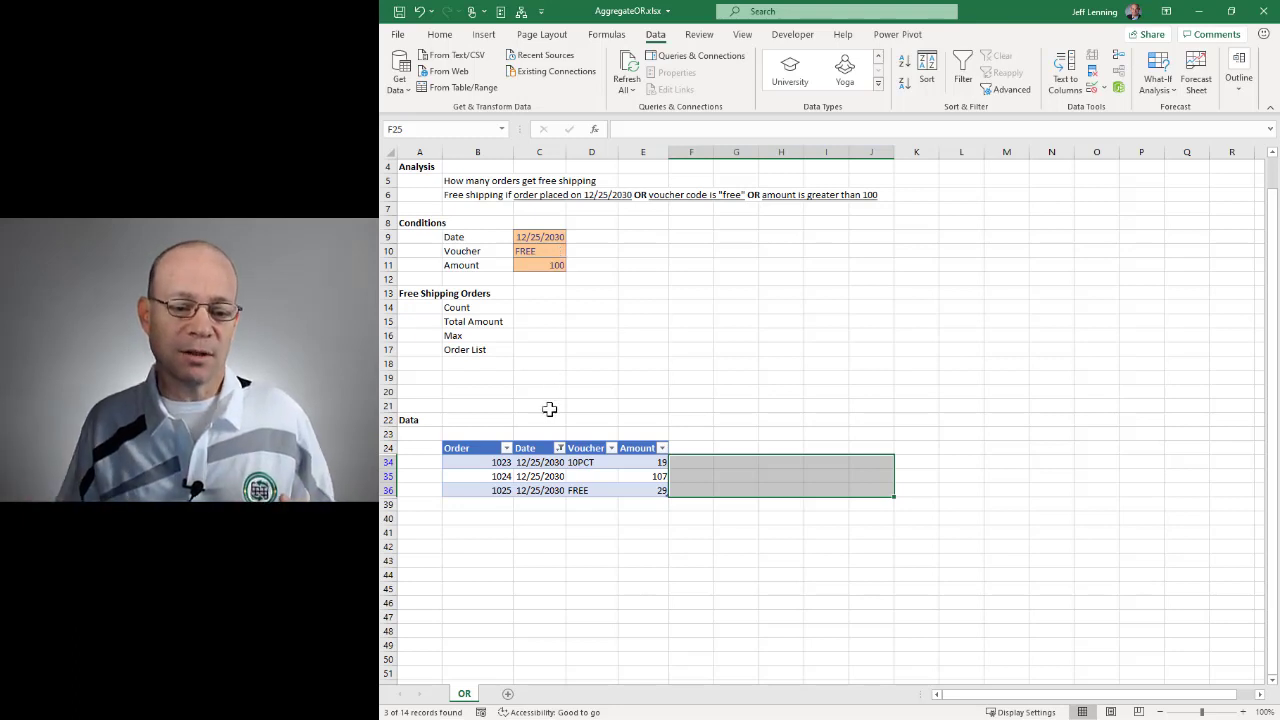
{"action": "left_click_drag", "start_coordinate": [536, 464], "coordinate": [538, 490]}
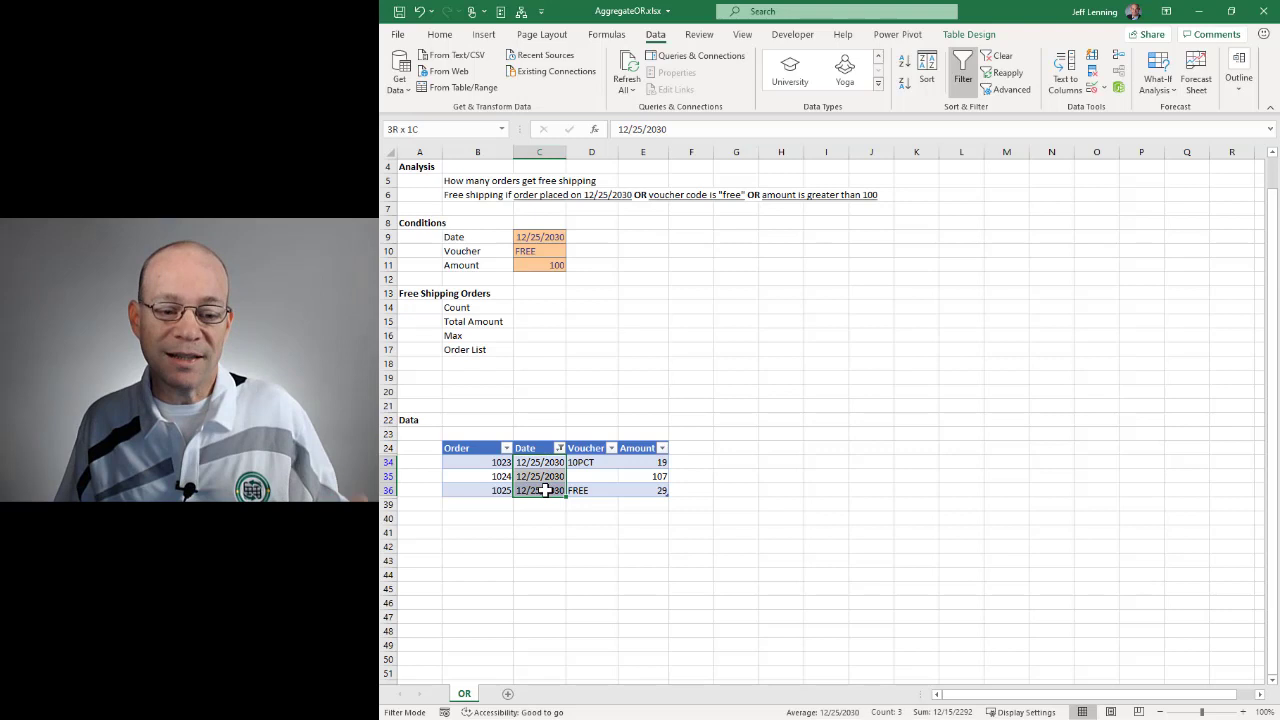
{"action": "left_click", "coordinate": [548, 239]}
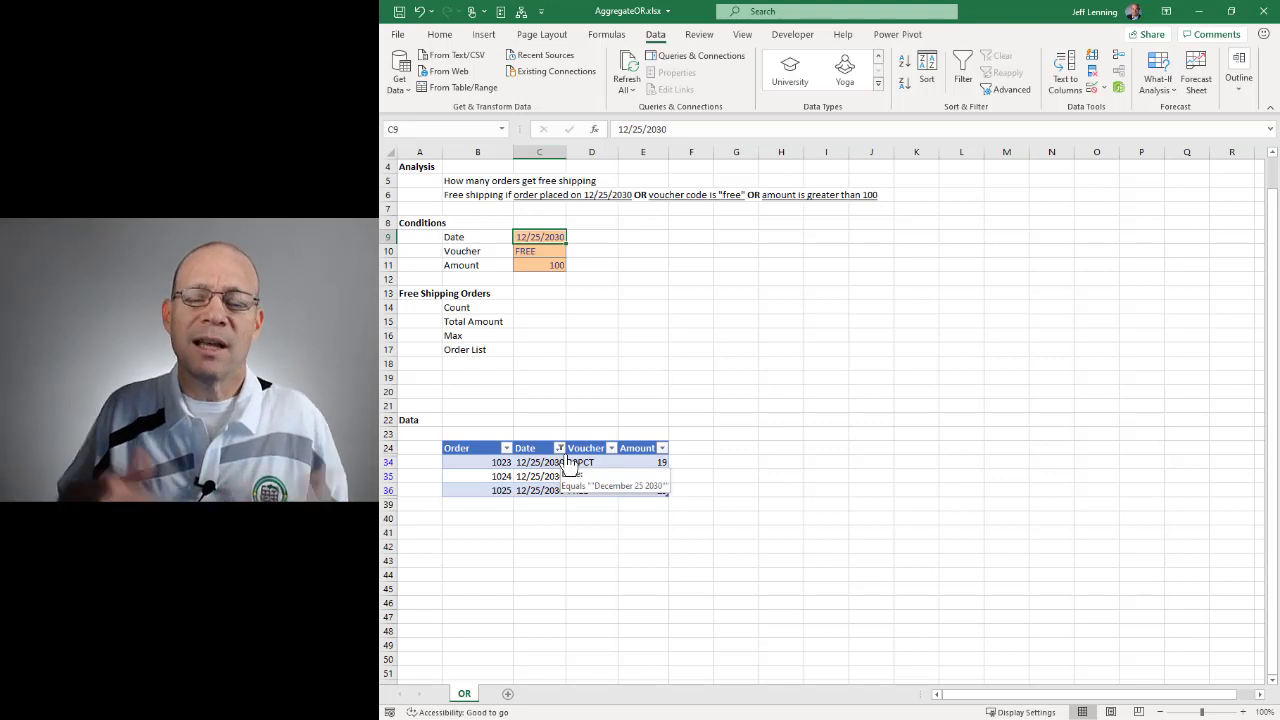
Step: Reselect December 21, 22, 23, 24 and 26 in the Date column's filter so that all orders are included
{"action": "left_click", "coordinate": [559, 448]}
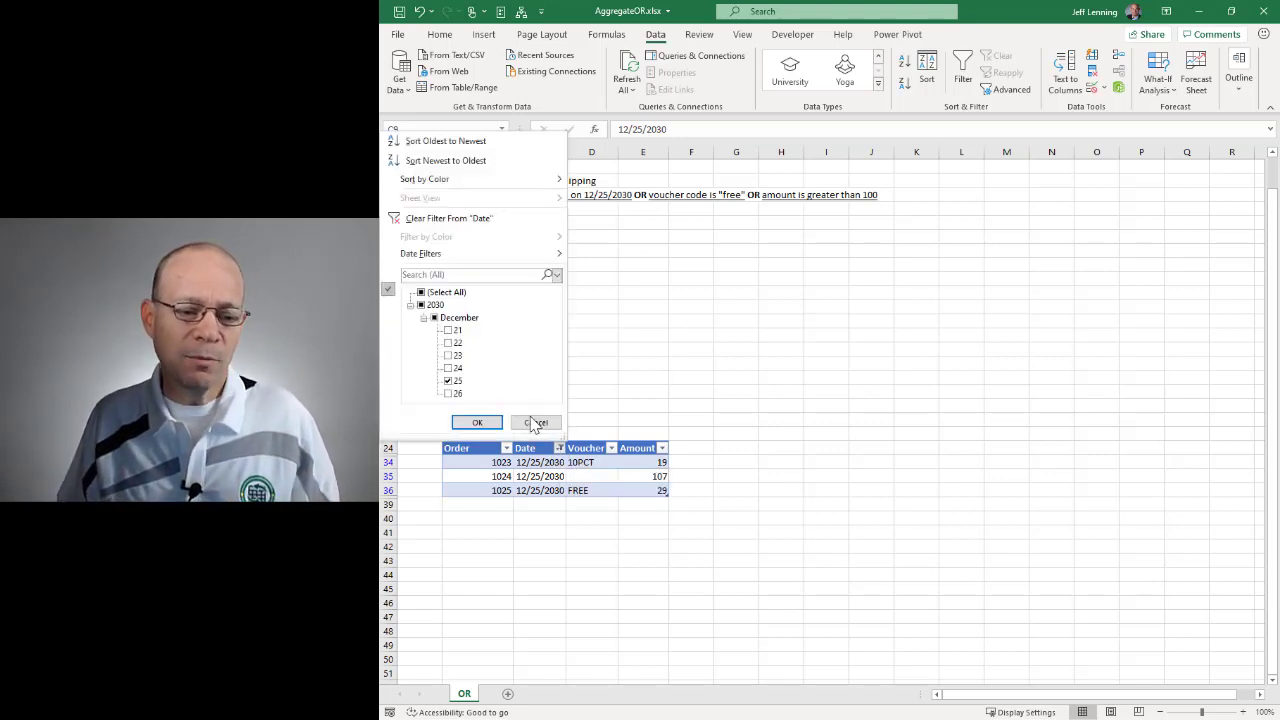
{"action": "left_click", "coordinate": [451, 331]}
{"action": "left_click", "coordinate": [451, 343]}
{"action": "left_click", "coordinate": [451, 356]}
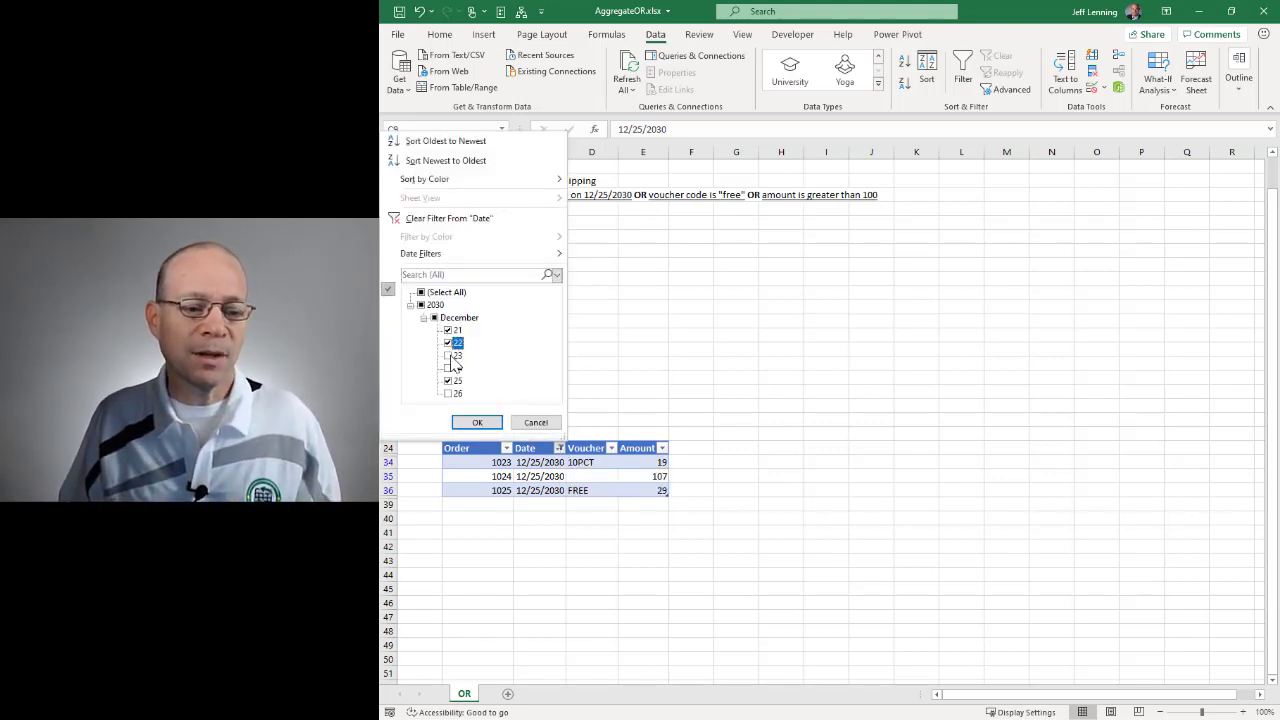
{"action": "left_click", "coordinate": [451, 369]}
{"action": "left_click", "coordinate": [451, 394]}
{"action": "left_click", "coordinate": [477, 422]}
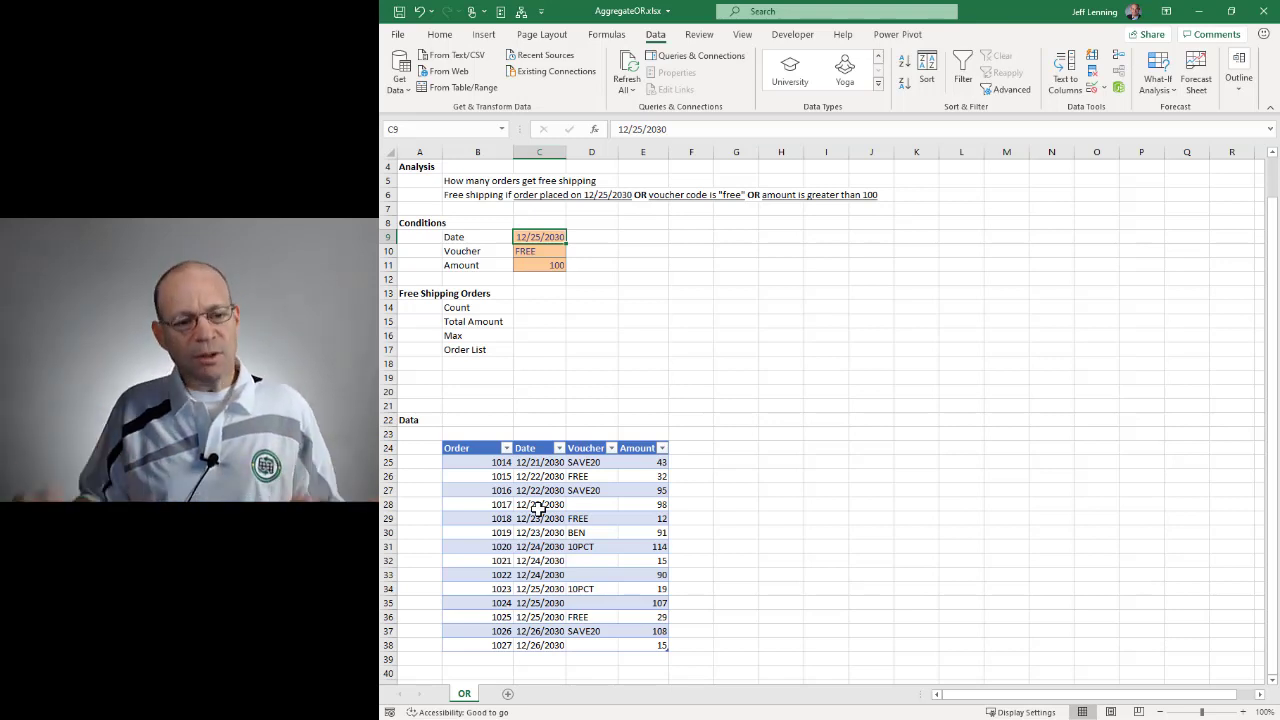
Step: Start a FILTER formula in the Count cell C14 with Table1[Order] as the array and (Table1[Date]=C9) as the first condition
{"action": "left_click", "coordinate": [546, 306]}
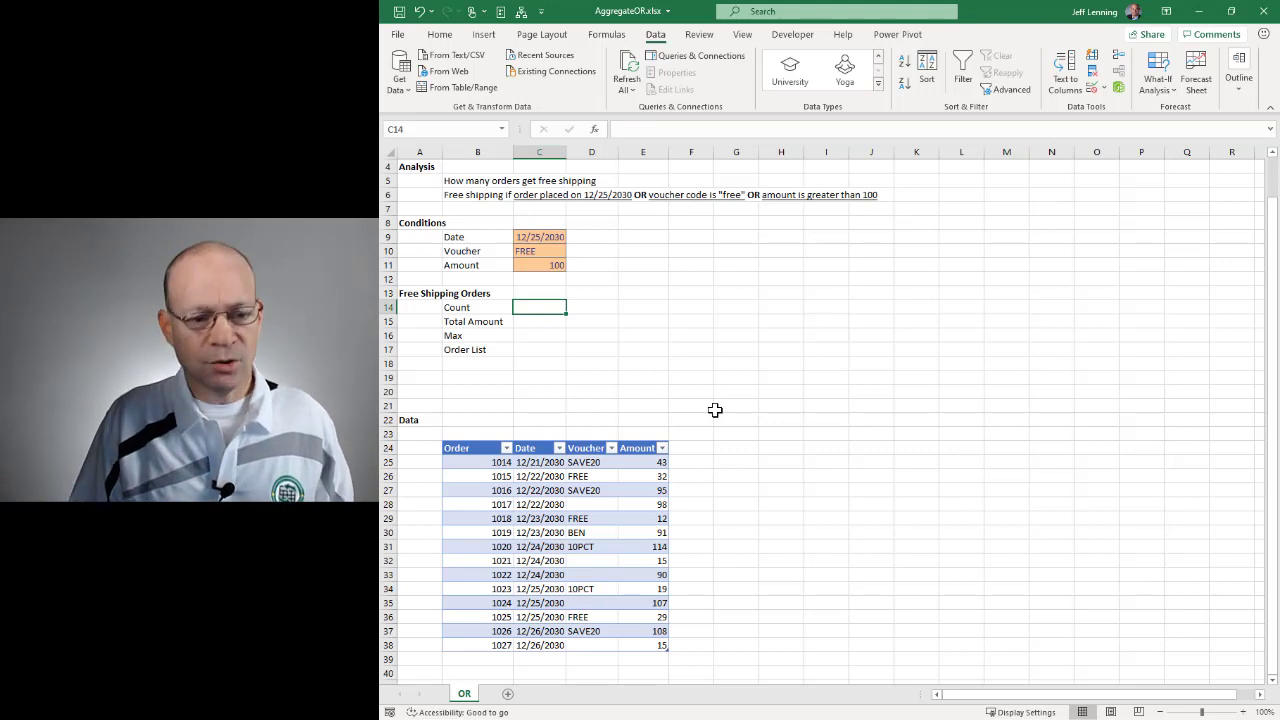
{"action": "type", "text": "=fil"}
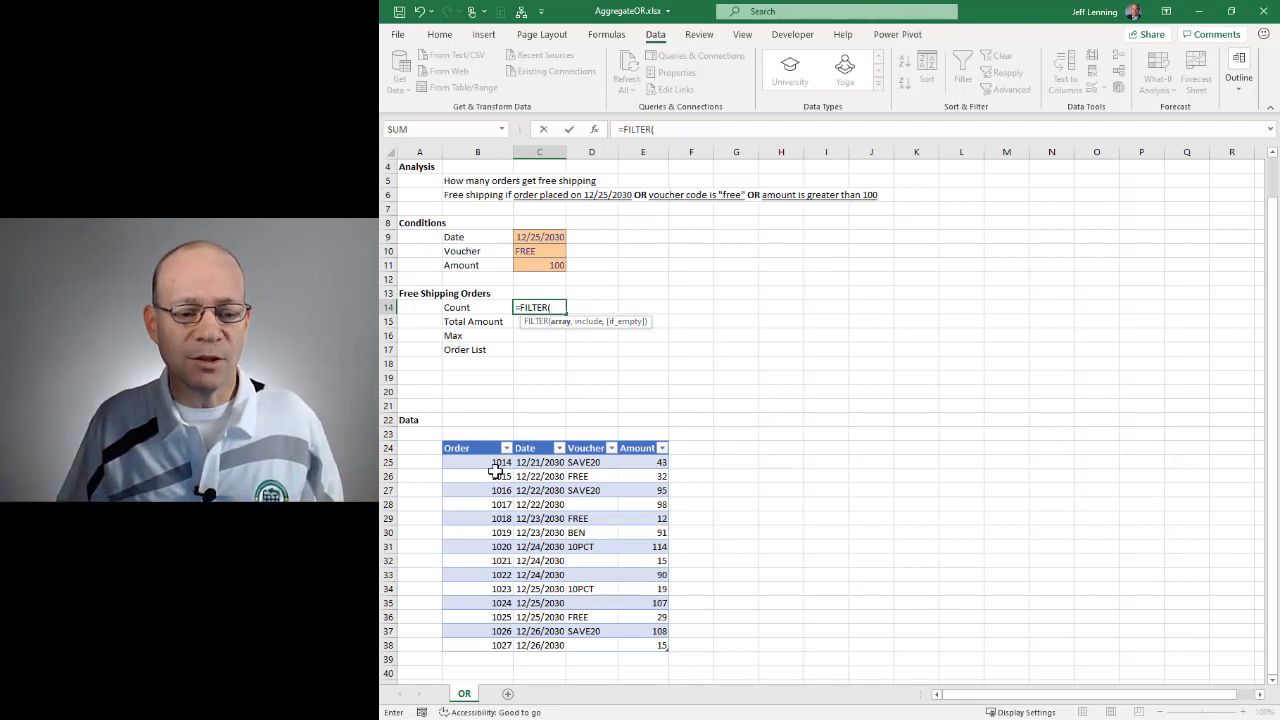
{"action": "left_click_drag", "start_coordinate": [490, 463], "coordinate": [480, 647]}
{"action": "type", "text": ",("}
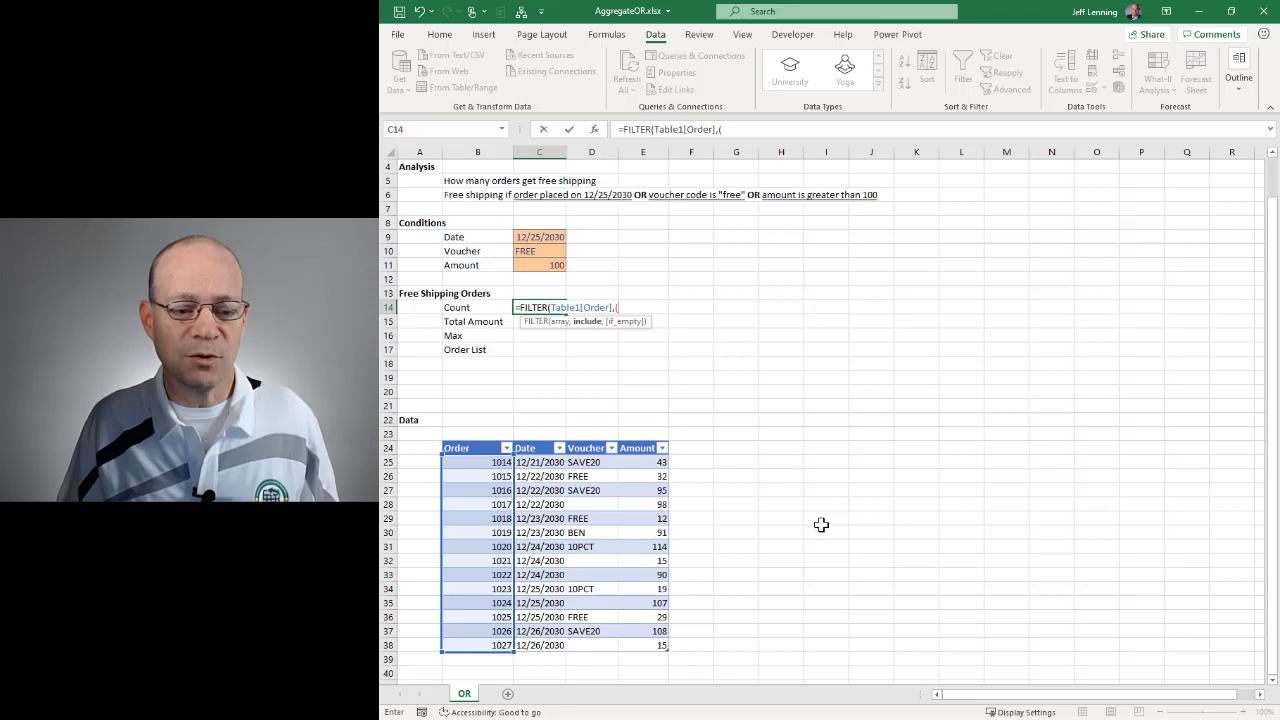
{"action": "left_click_drag", "start_coordinate": [537, 462], "coordinate": [537, 641]}
{"action": "type", "text": "="}
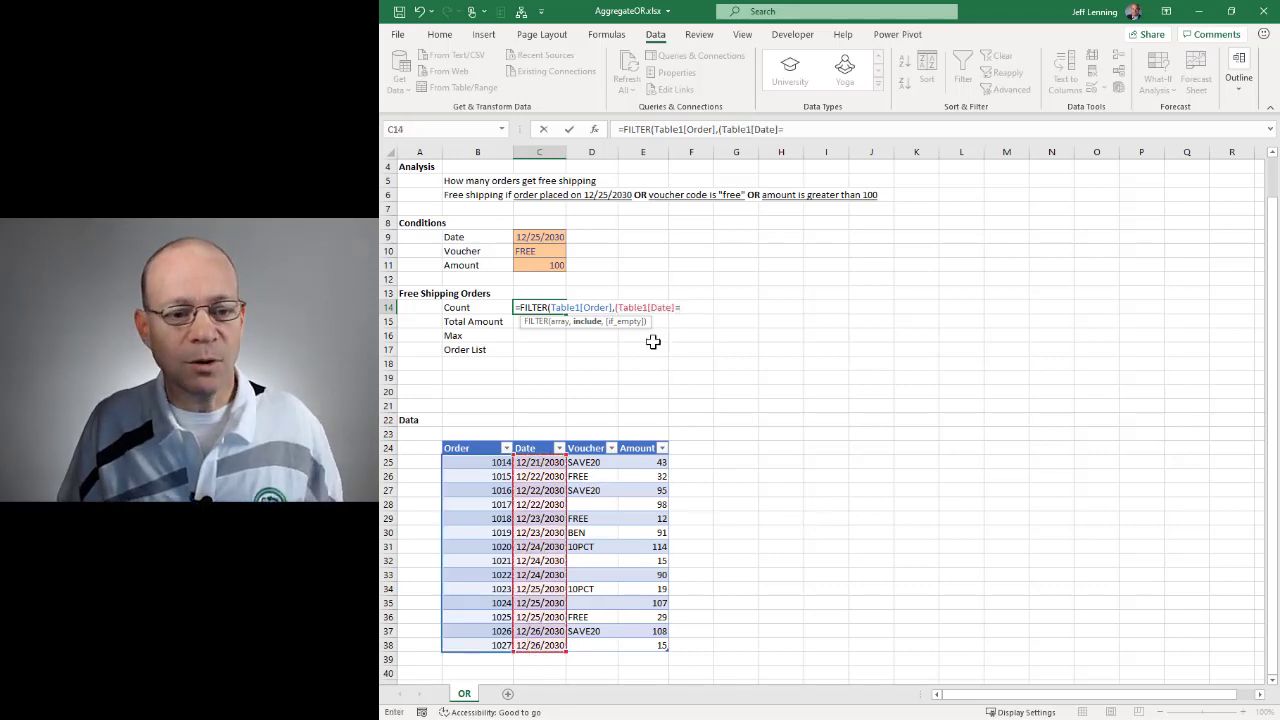
{"action": "left_click", "coordinate": [540, 237]}
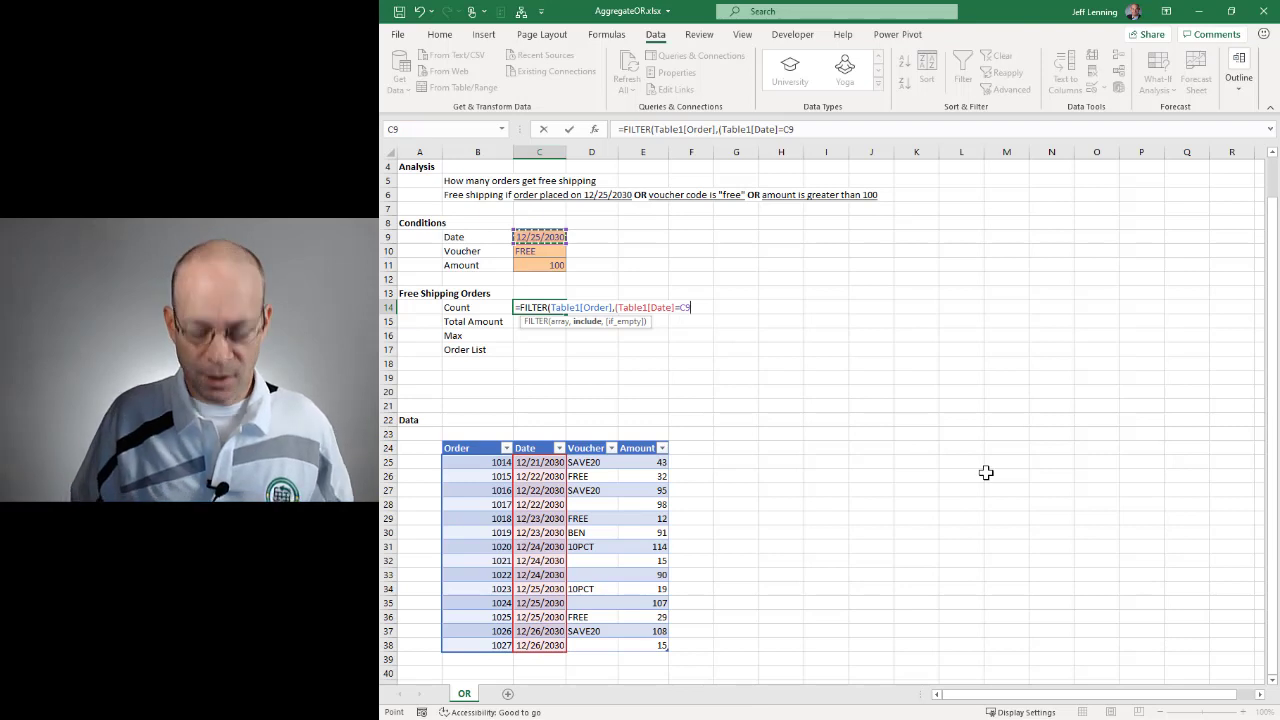
{"action": "type", "text": ")"}
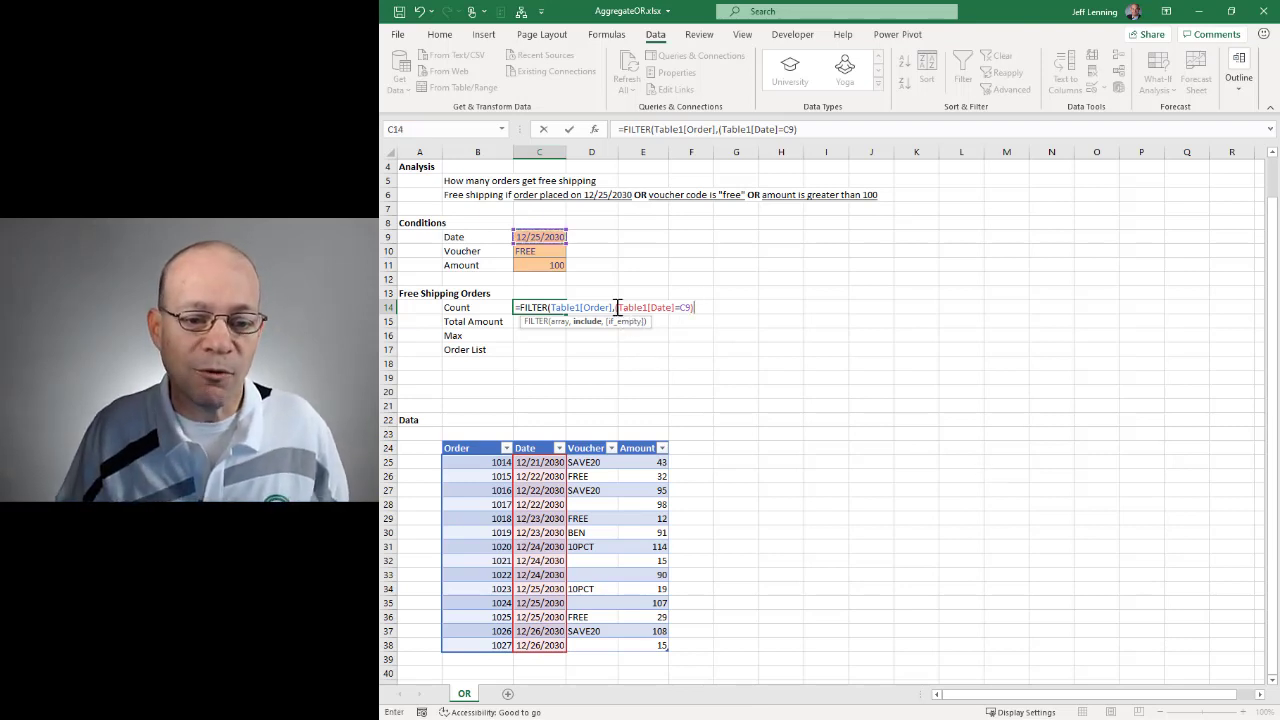
{"action": "left_click_drag", "start_coordinate": [617, 307], "coordinate": [698, 307]}
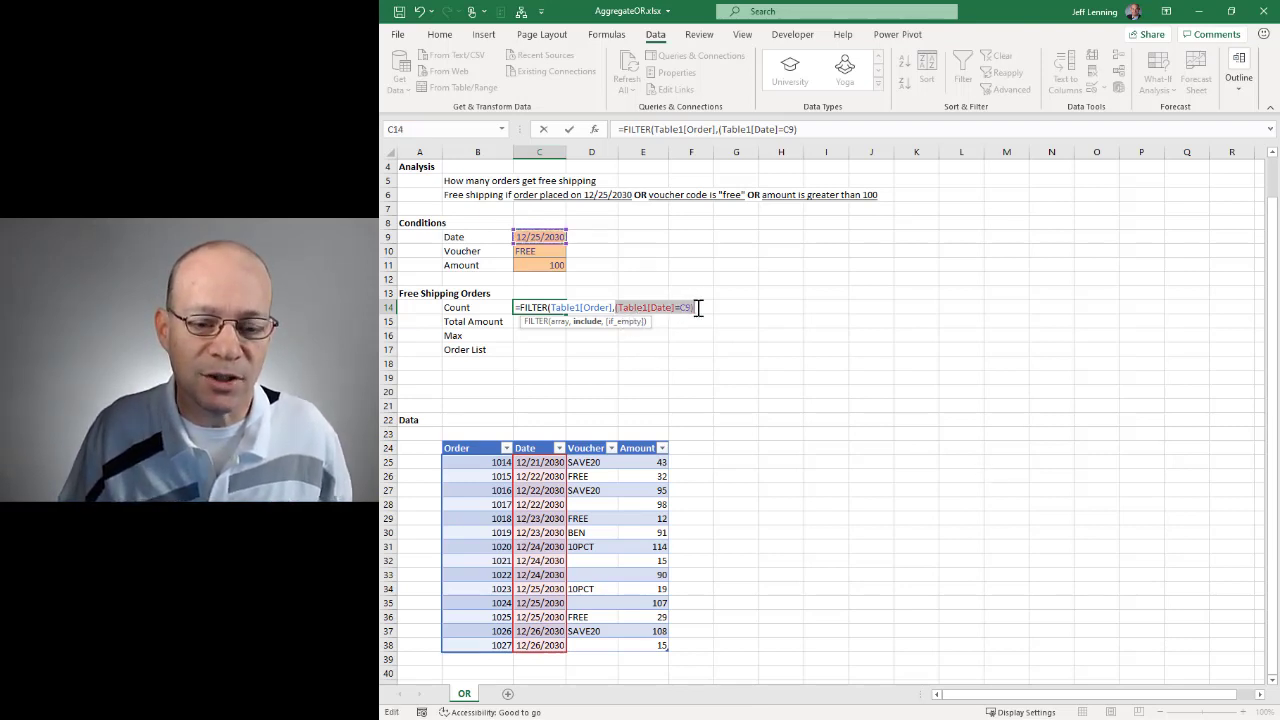
{"action": "left_click", "coordinate": [698, 307]}
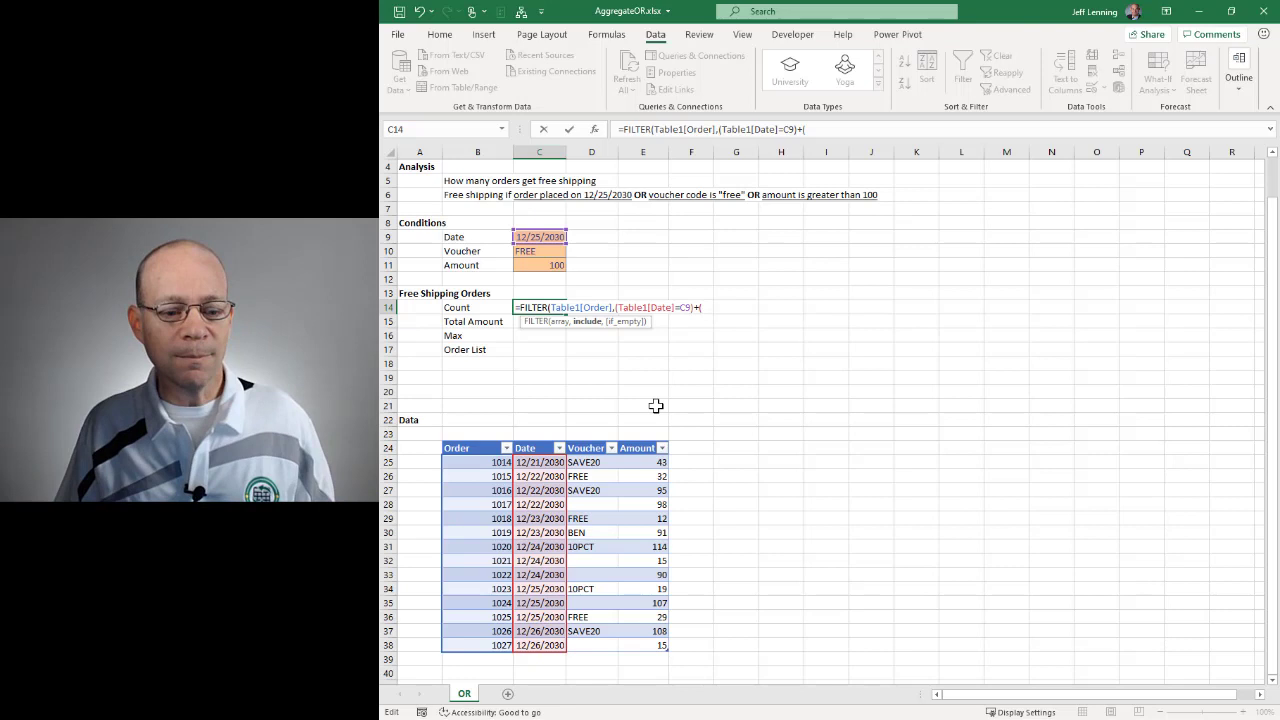
Step: Add the voucher test (Table1[Voucher]=C10) to the FILTER formula as a second OR condition joined with a plus sign
{"action": "left_click_drag", "start_coordinate": [585, 462], "coordinate": [591, 646]}
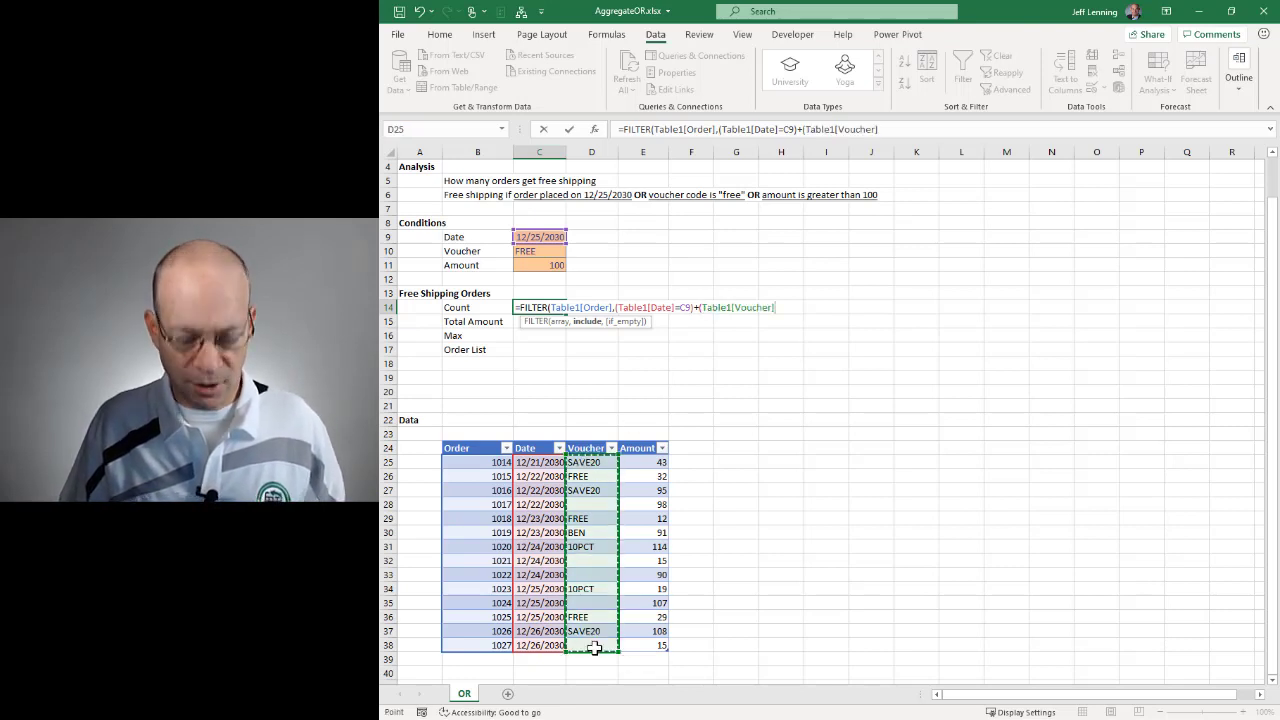
{"action": "type", "text": "="}
{"action": "left_click", "coordinate": [546, 249]}
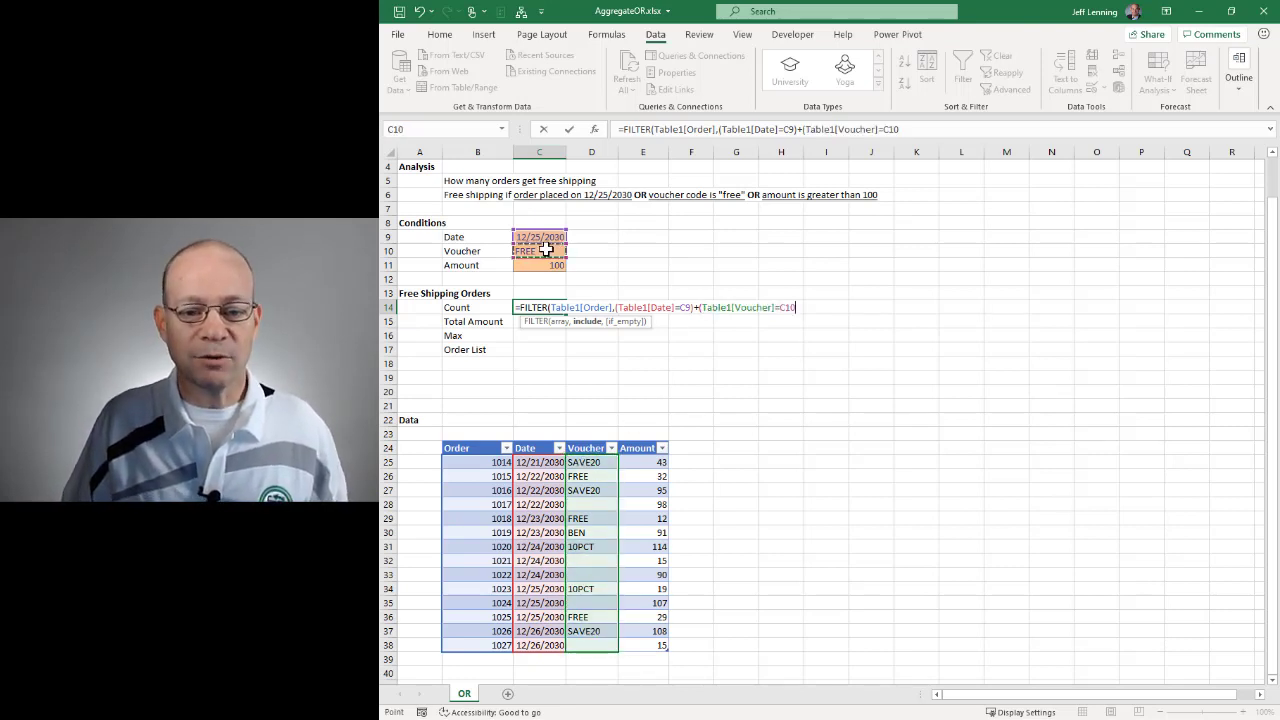
{"action": "type", "text": ")+"}
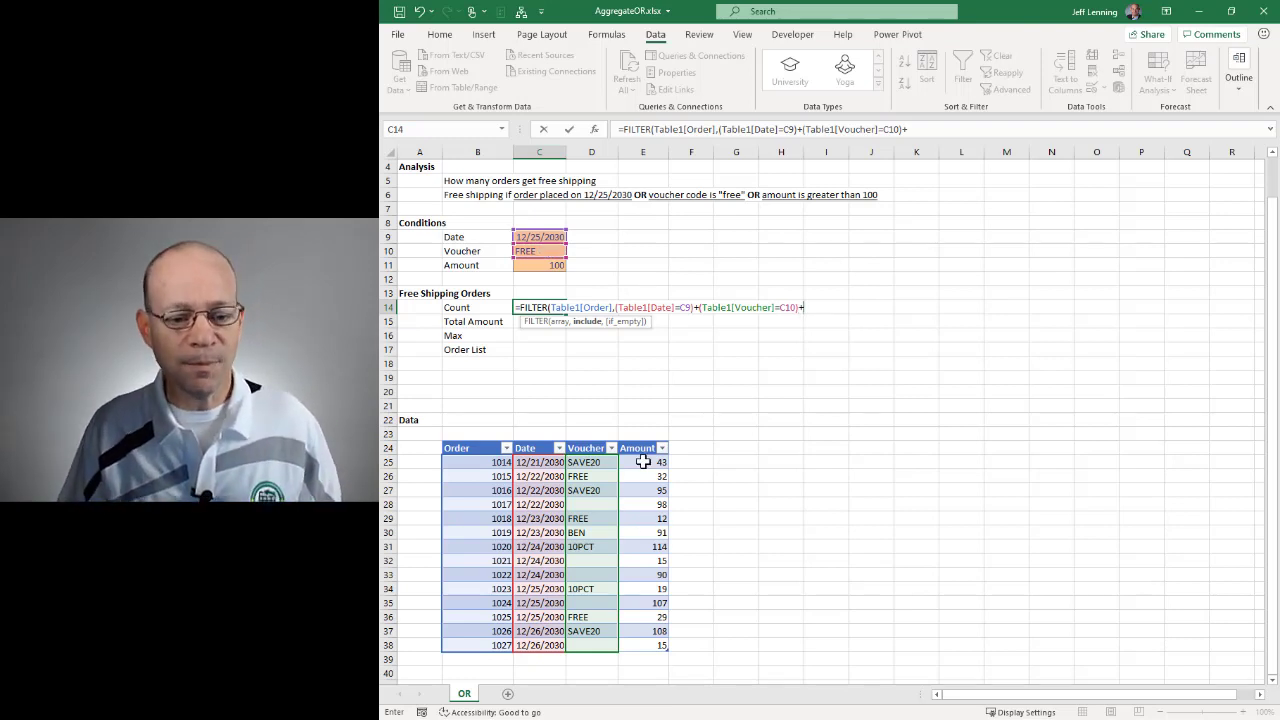
{"action": "left_click_drag", "start_coordinate": [644, 461], "coordinate": [640, 648]}
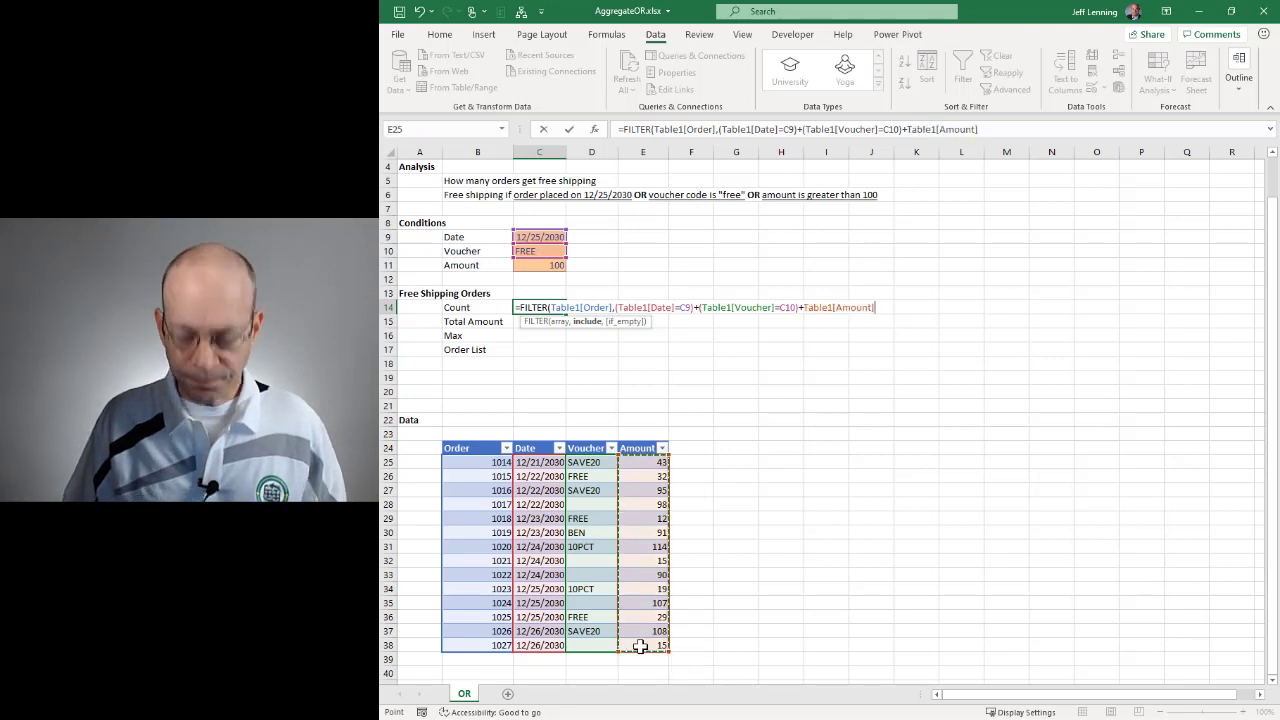
{"action": "key", "text": "BackSpace"}
{"action": "key", "text": "BackSpace"}
{"action": "key", "text": "BackSpace"}
{"action": "key", "text": "BackSpace"}
{"action": "key", "text": "BackSpace"}
{"action": "key", "text": "BackSpace"}
{"action": "key", "text": "BackSpace"}
{"action": "key", "text": "BackSpace"}
{"action": "key", "text": "BackSpace"}
{"action": "key", "text": "BackSpace"}
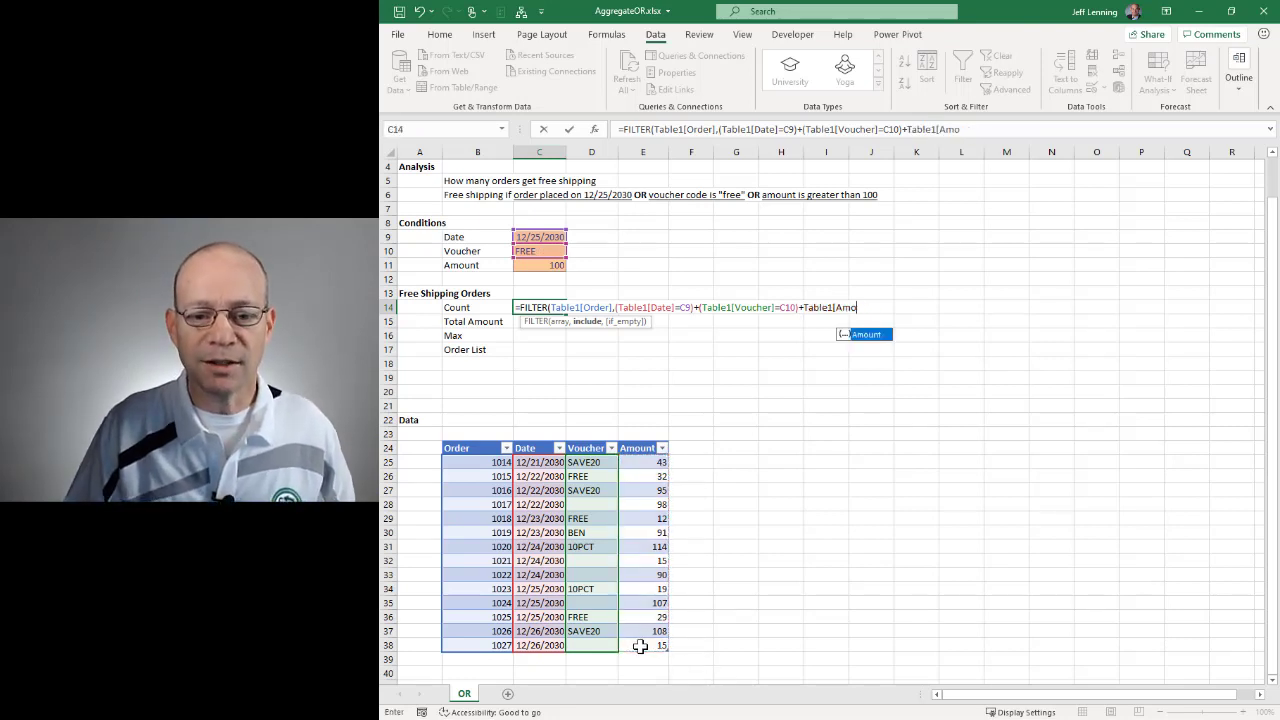
{"action": "key", "text": "BackSpace"}
{"action": "key", "text": "BackSpace"}
{"action": "key", "text": "BackSpace"}
{"action": "key", "text": "BackSpace"}
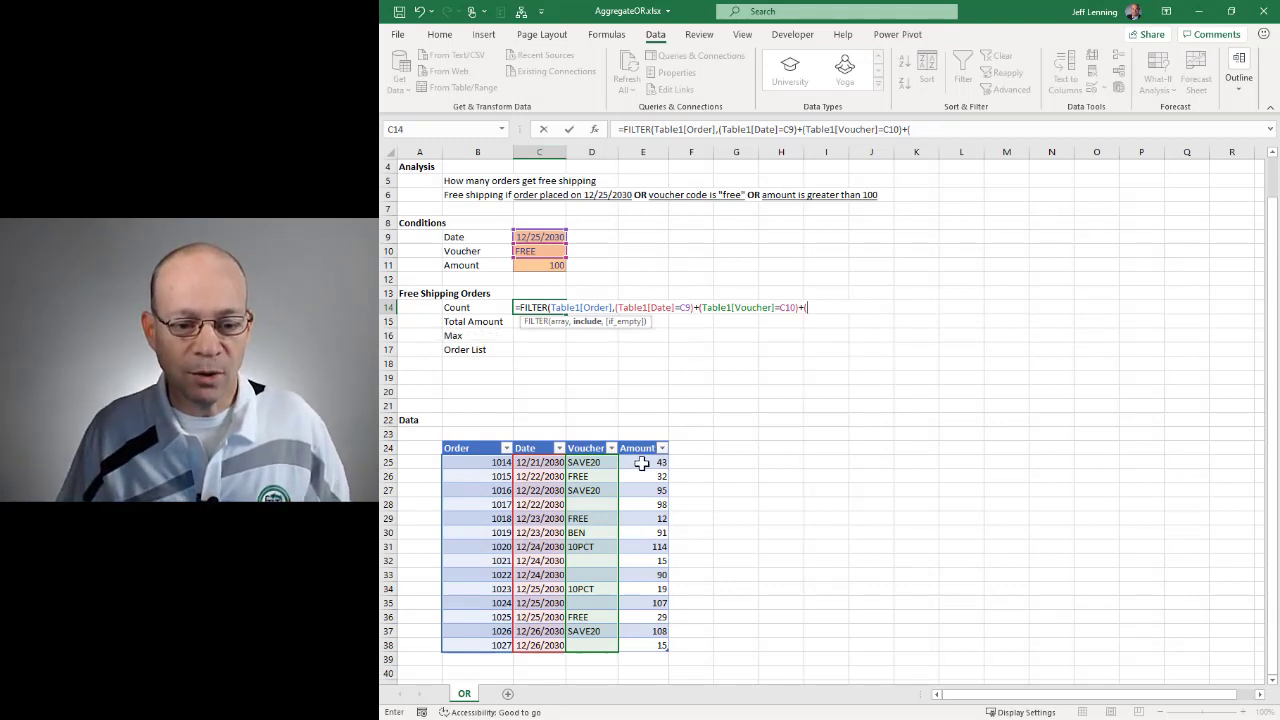
Step: Add the amount test (Table1[Amount]>C11) as the third OR condition and close the FILTER formula
{"action": "left_click_drag", "start_coordinate": [641, 462], "coordinate": [645, 646]}
{"action": "type", "text": ">"}
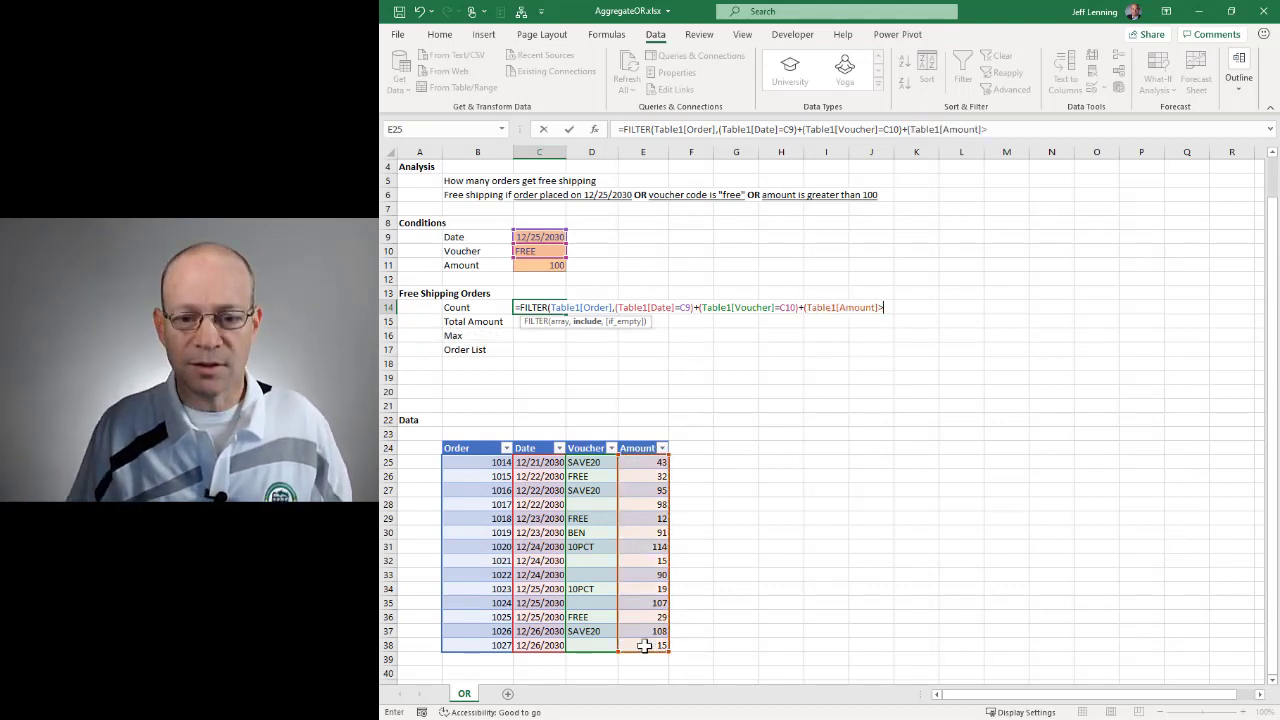
{"action": "left_click", "coordinate": [541, 264]}
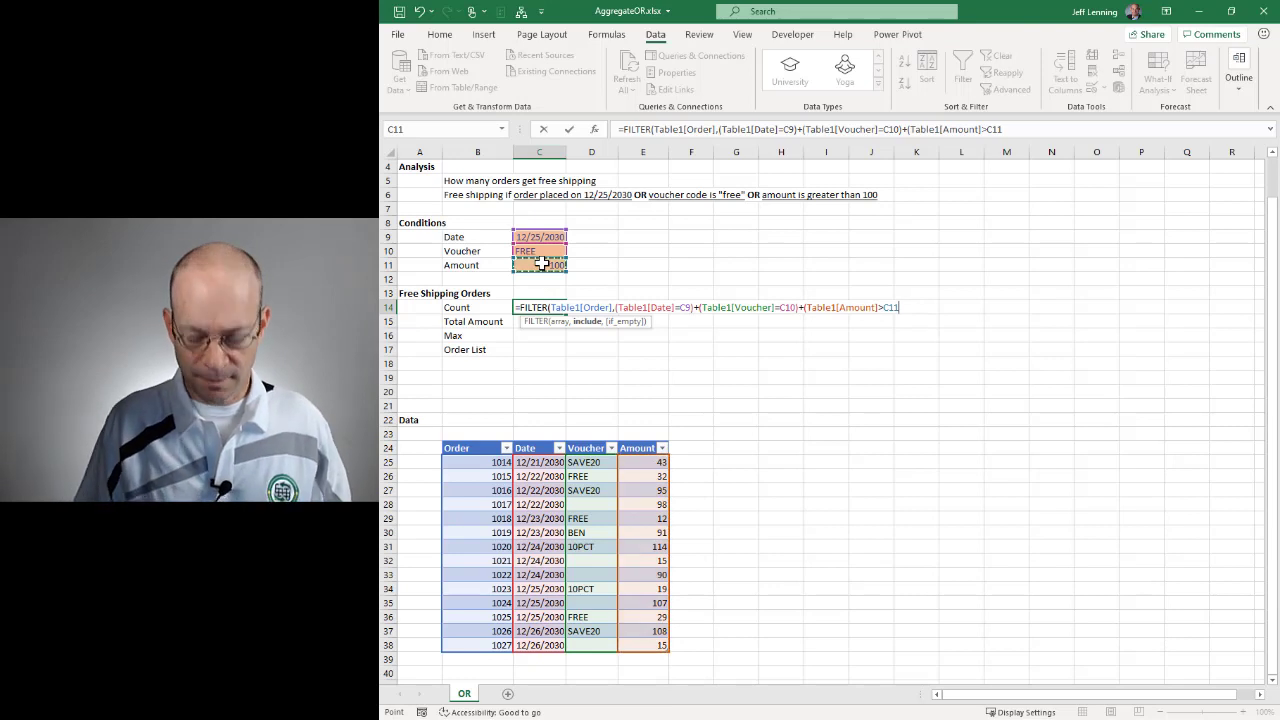
{"action": "type", "text": ")"}
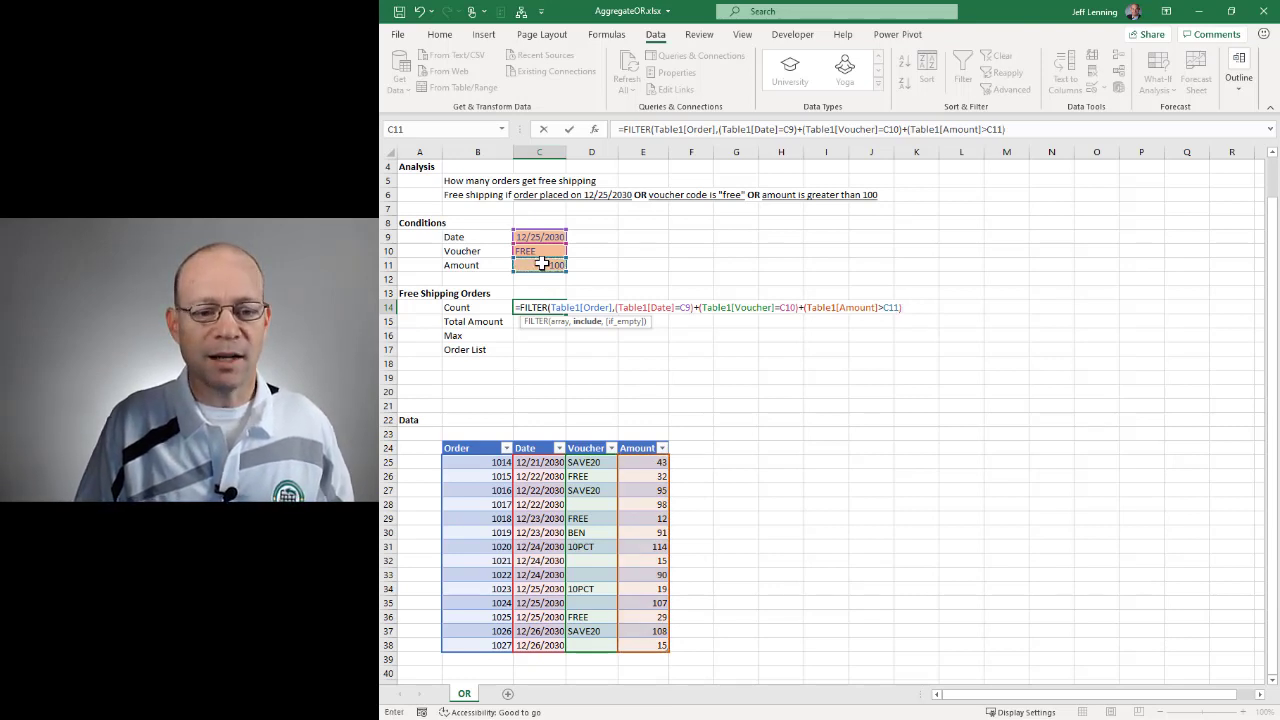
{"action": "type", "text": ")"}
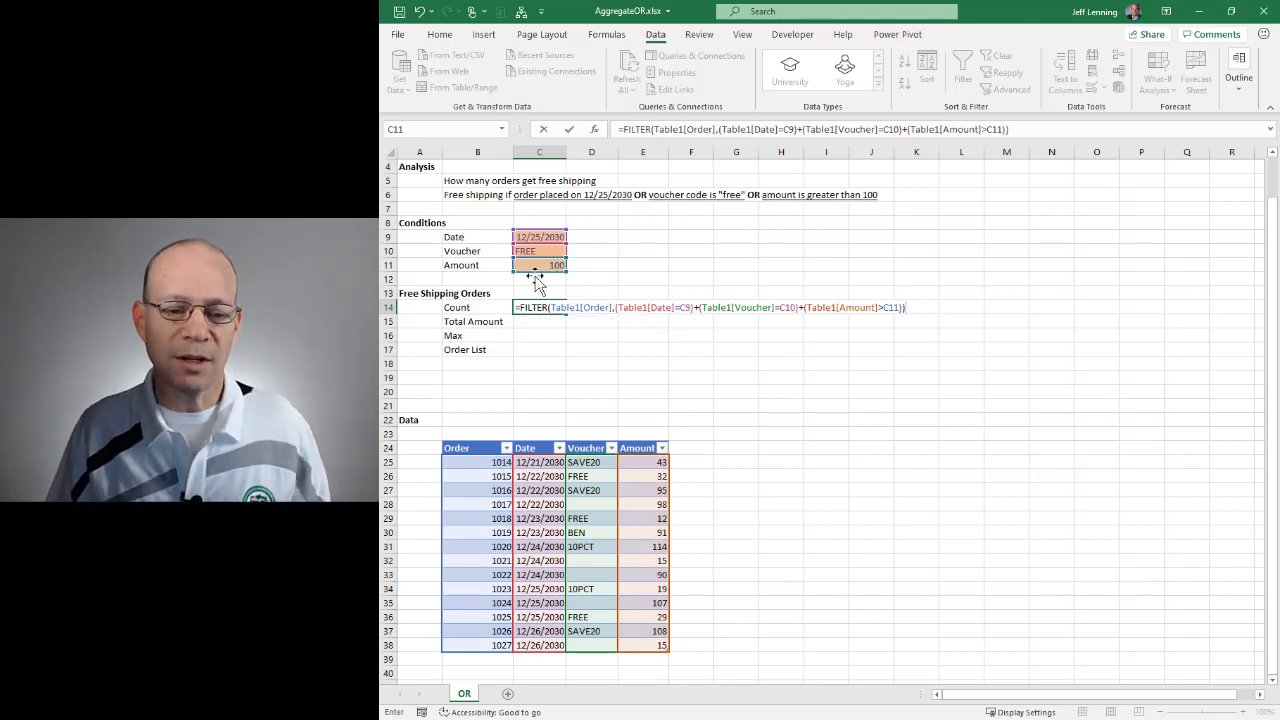
Step: Review the FILTER formula's array argument and its date, voucher and amount conditions one by one
{"action": "left_click_drag", "start_coordinate": [550, 307], "coordinate": [613, 307]}
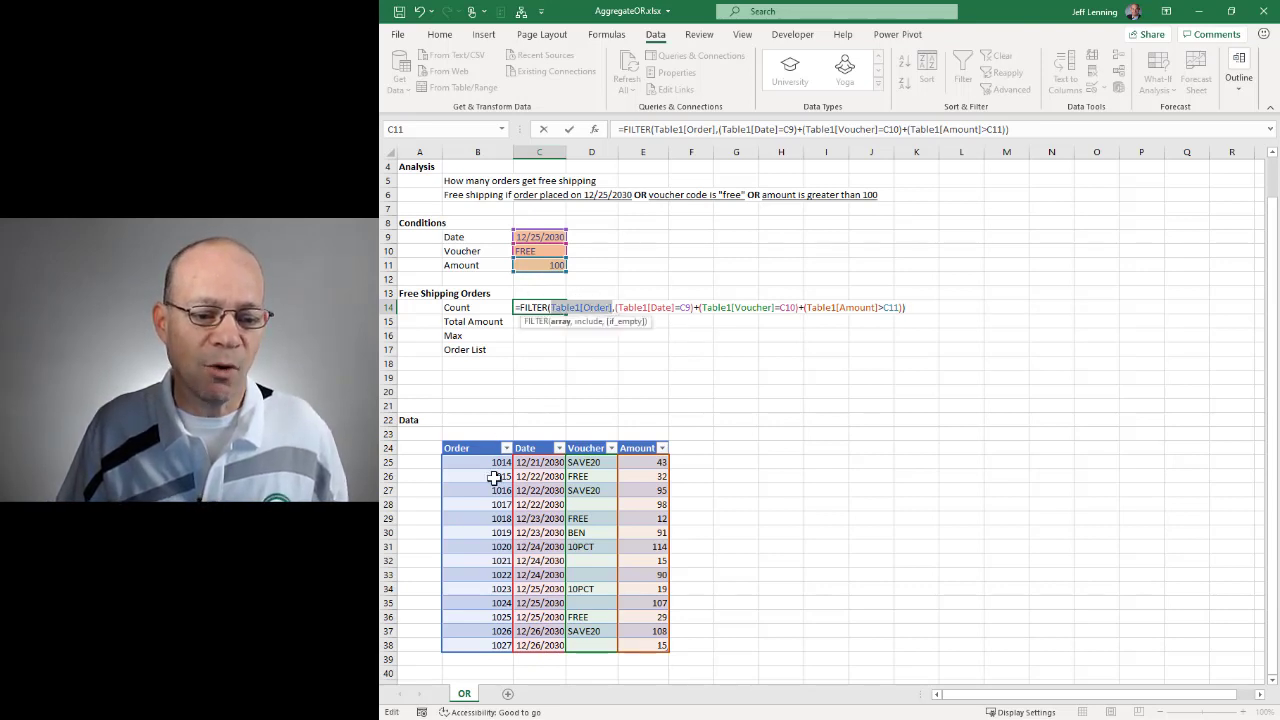
{"action": "left_click", "coordinate": [617, 307]}
{"action": "left_click_drag", "start_coordinate": [632, 307], "coordinate": [691, 305]}
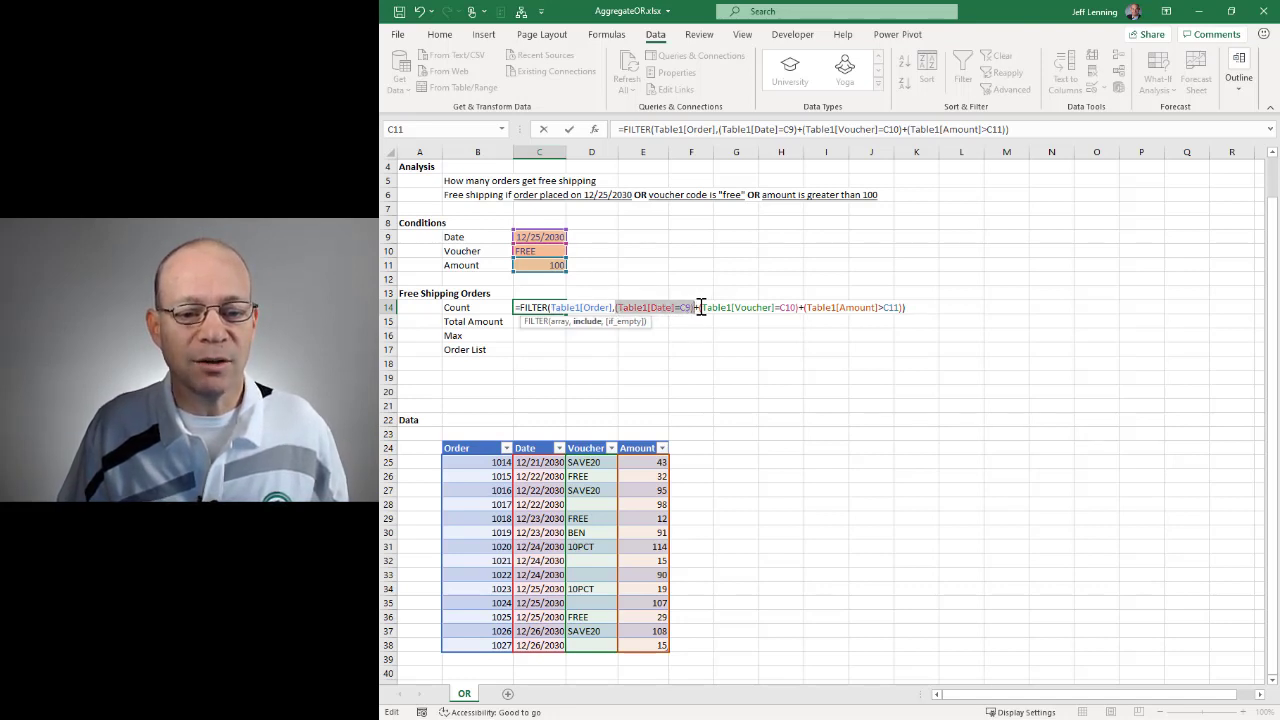
{"action": "left_click", "coordinate": [696, 307]}
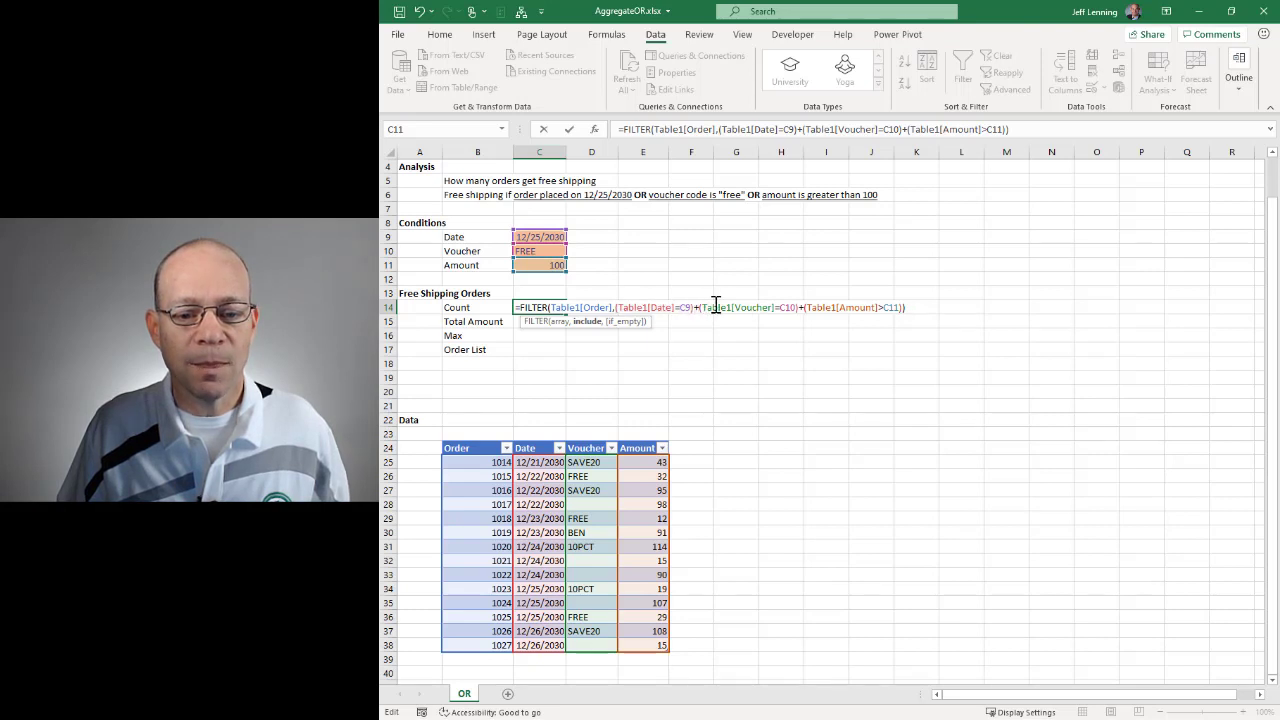
{"action": "left_click_drag", "start_coordinate": [701, 307], "coordinate": [903, 307]}
{"action": "left_click", "coordinate": [806, 307]}
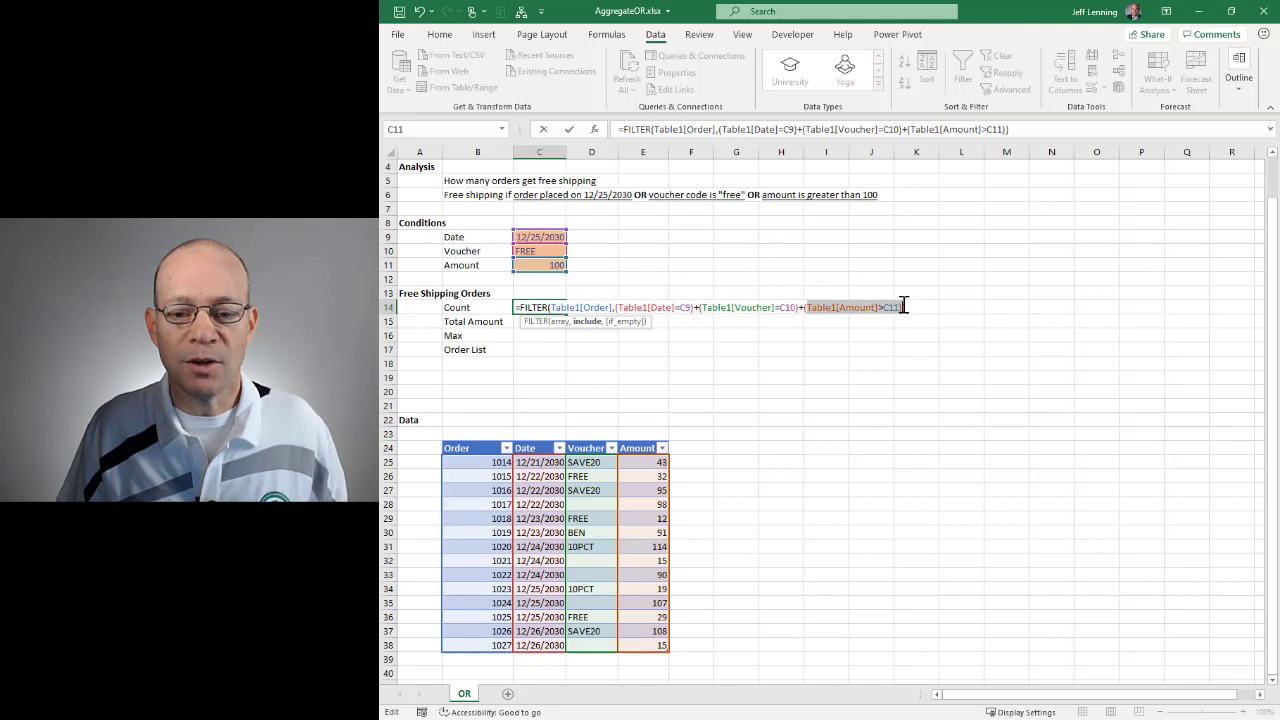
{"action": "left_click", "coordinate": [910, 308]}
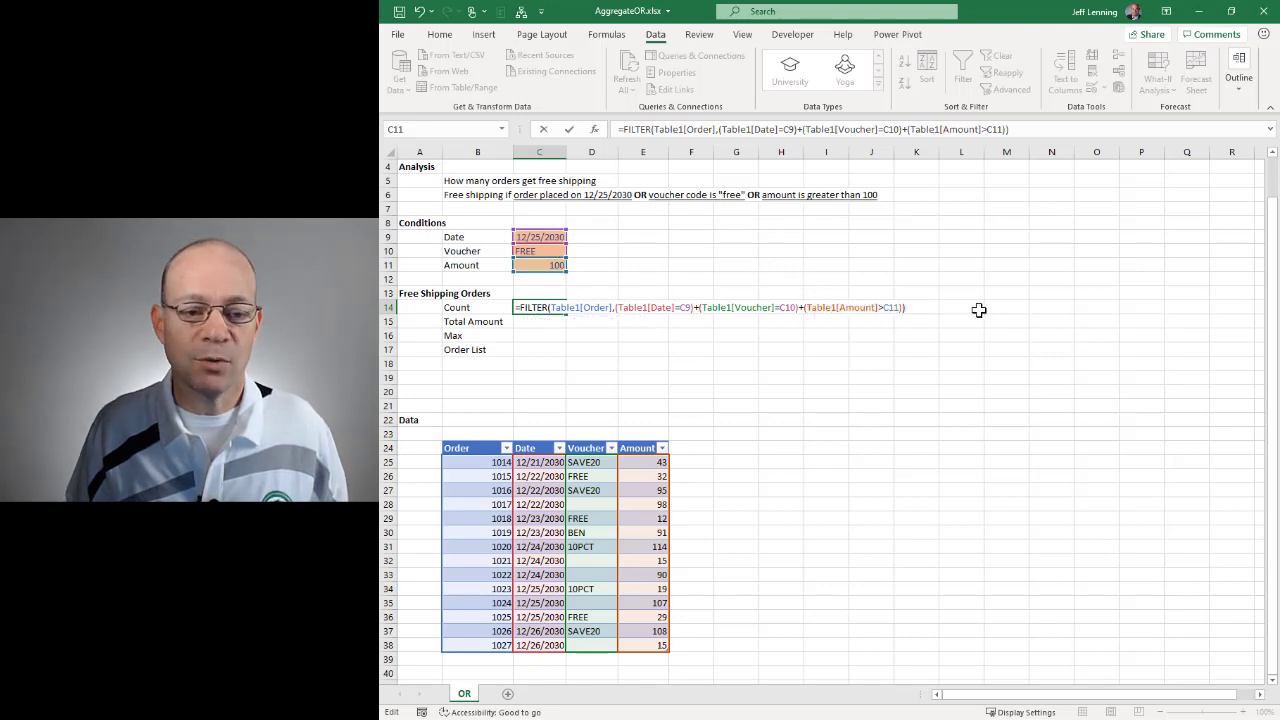
Step: Commit the FILTER formula in C14 and check the returned orders against the conditions in the order table
{"action": "key", "text": "Return"}
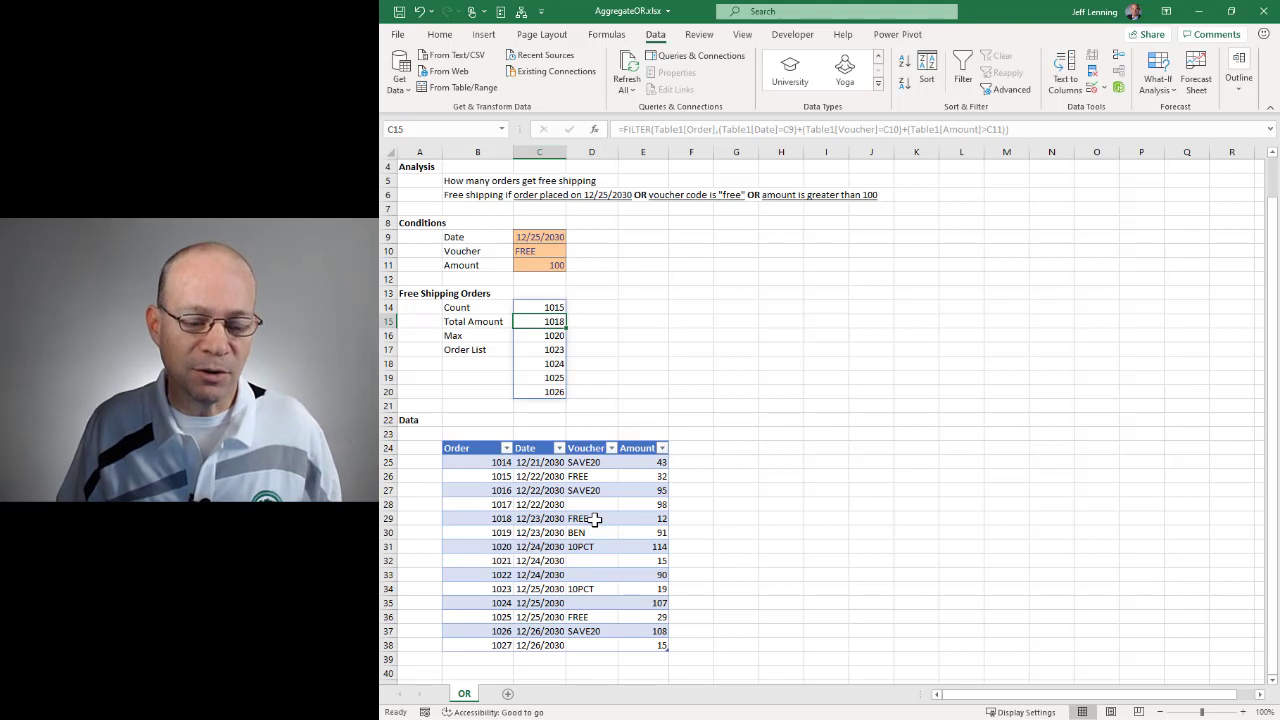
{"action": "left_click", "coordinate": [556, 335]}
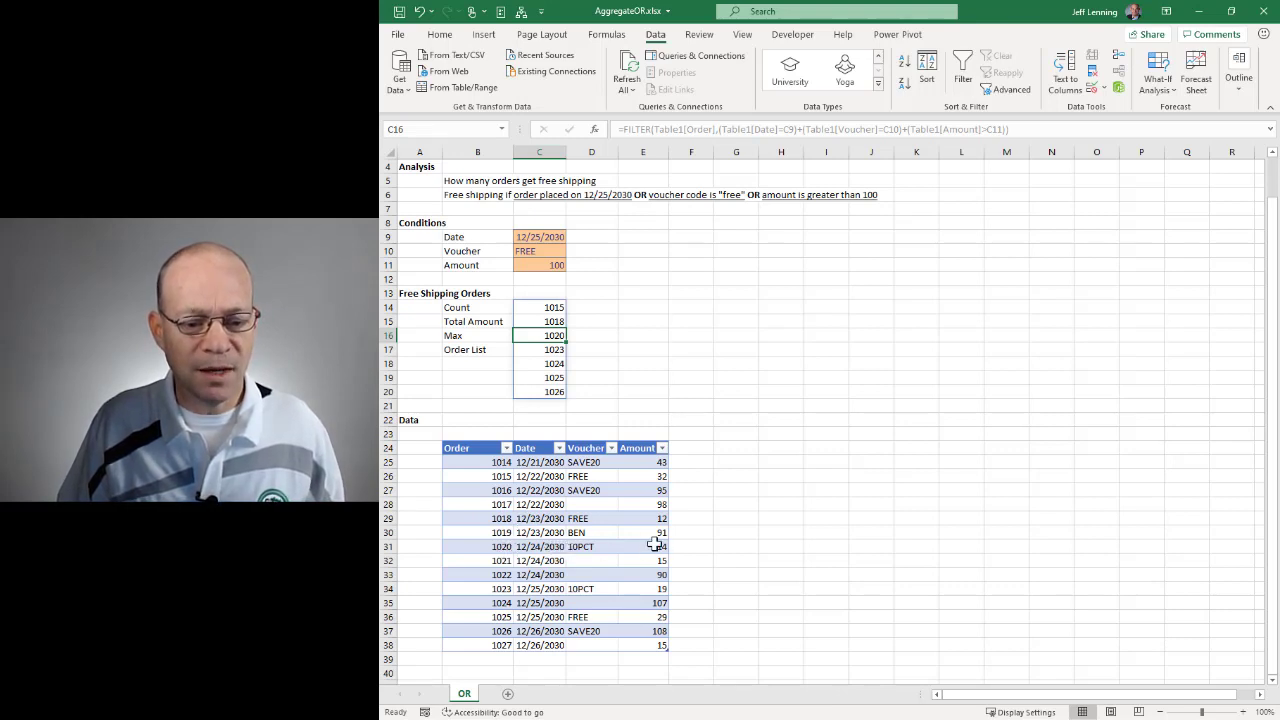
{"action": "left_click", "coordinate": [541, 351]}
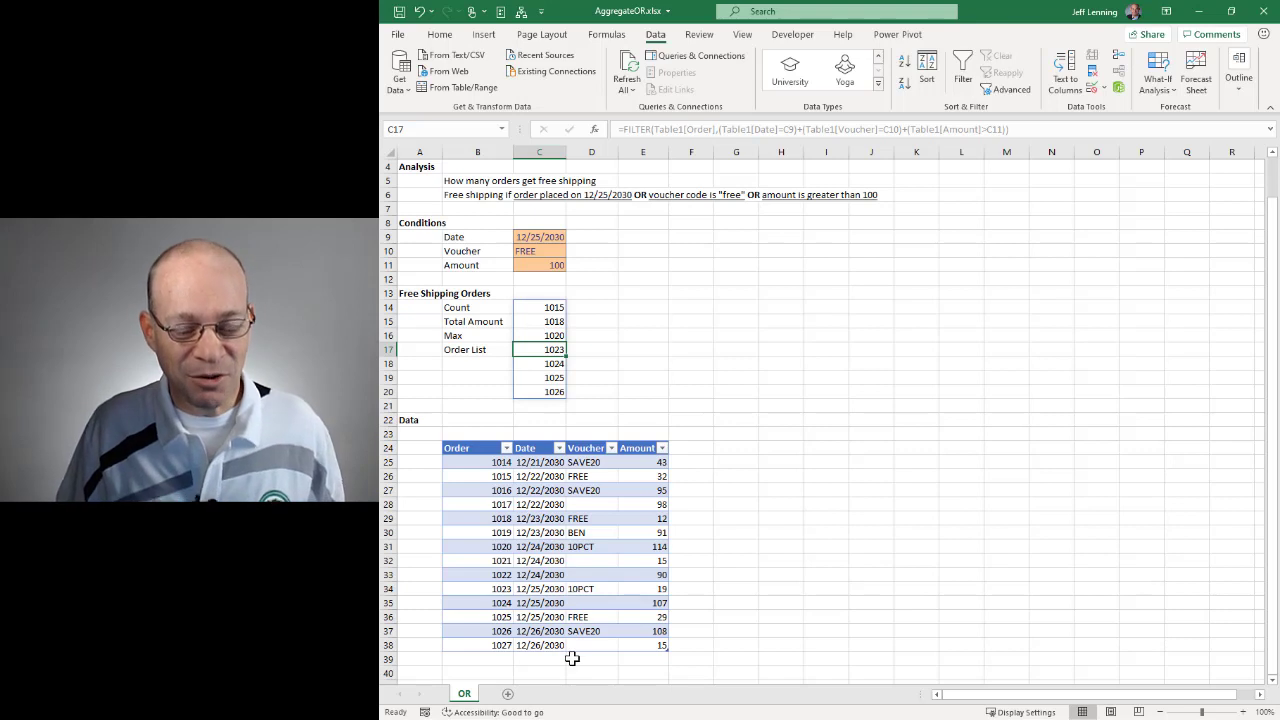
Step: Wrap the FILTER formula in C14 in a COUNT function to count the free-shipping orders
{"action": "left_click", "coordinate": [553, 308]}
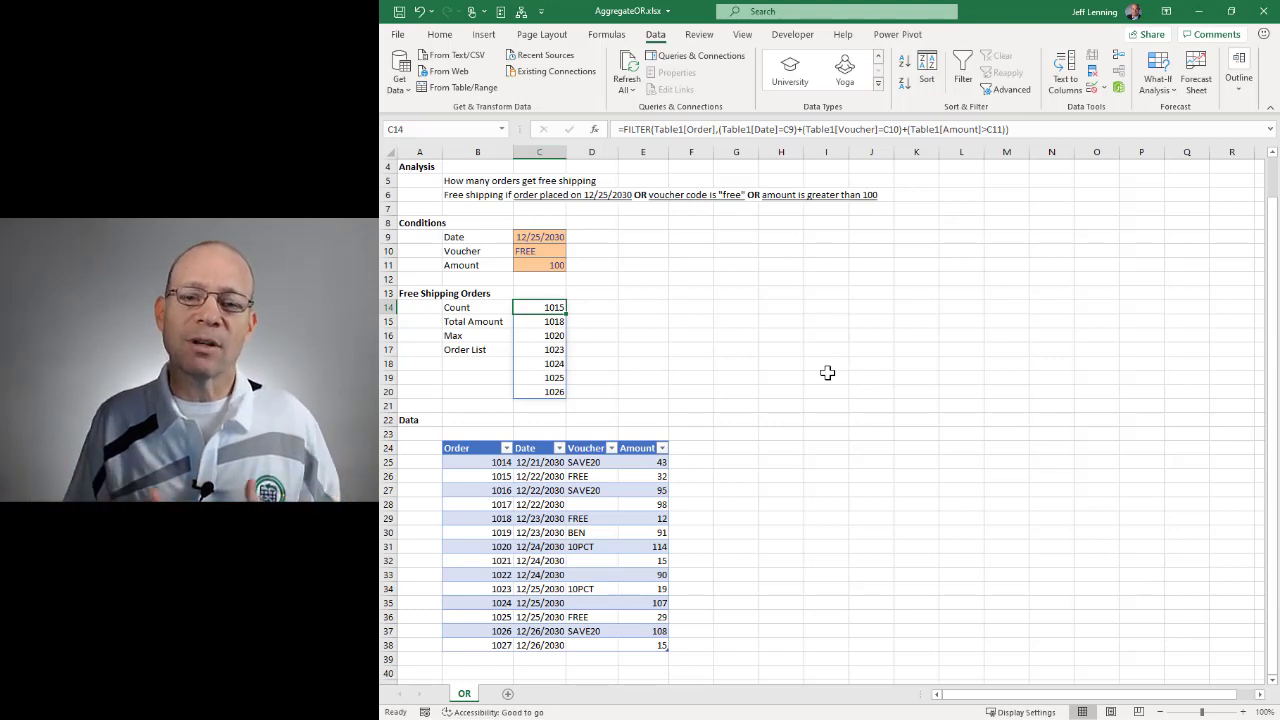
{"action": "key", "text": "F2"}
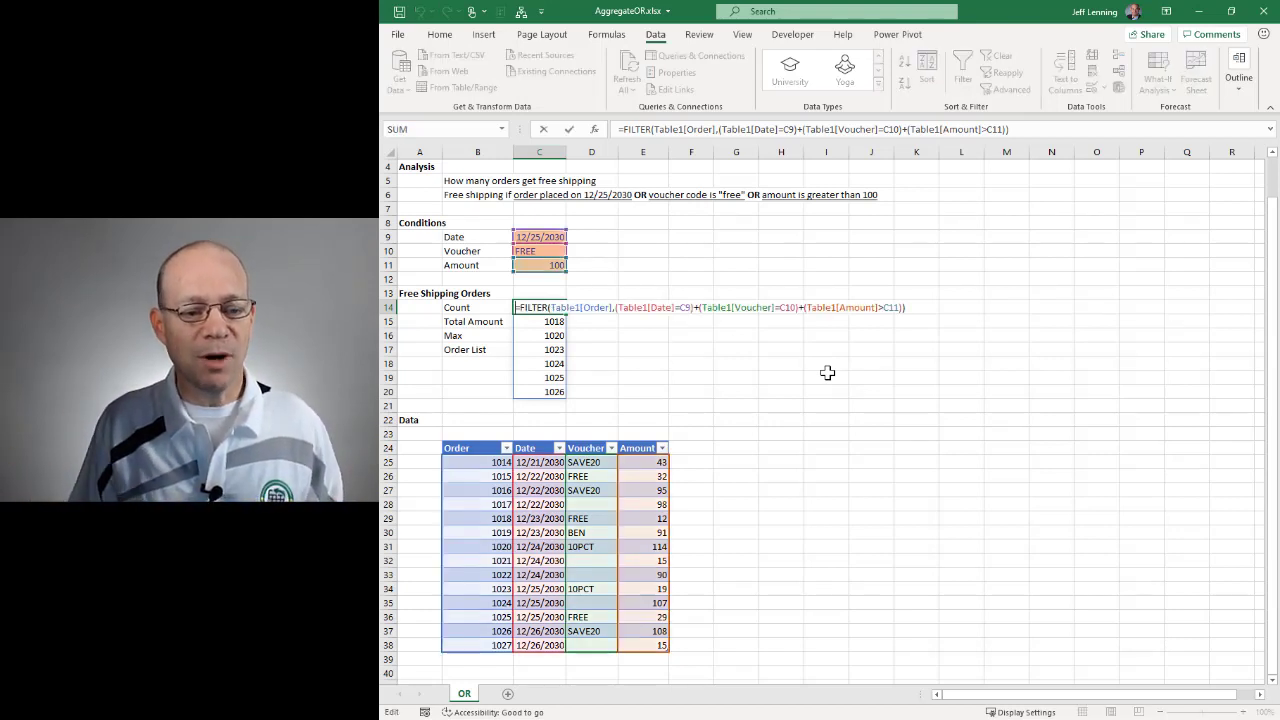
{"action": "type", "text": "COUNT("}
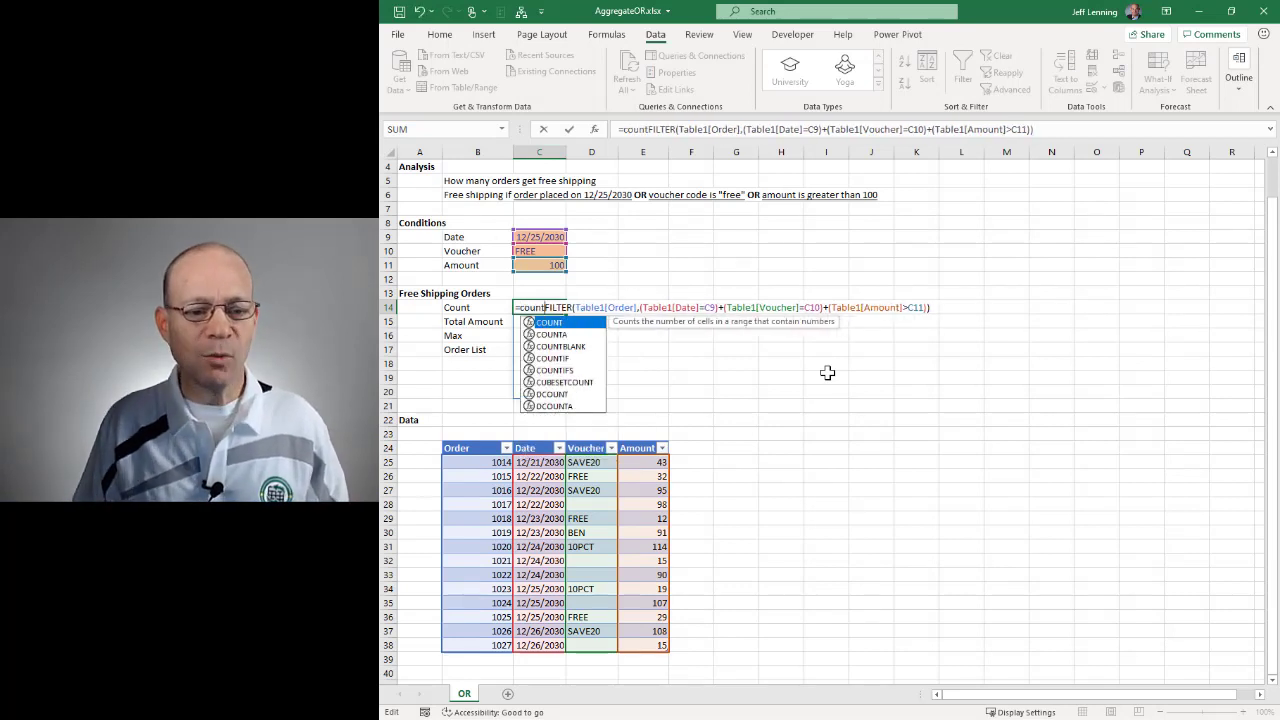
{"action": "type", "text": ")"}
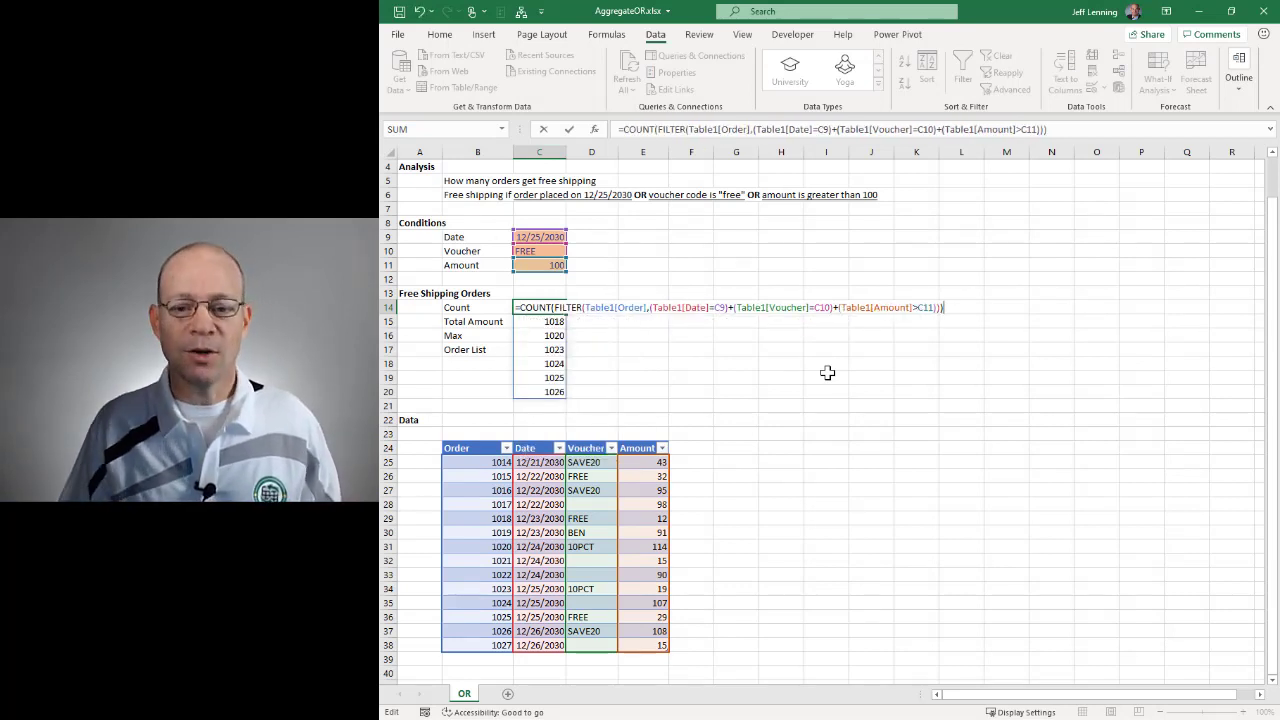
{"action": "left_click_drag", "start_coordinate": [556, 307], "coordinate": [940, 308]}
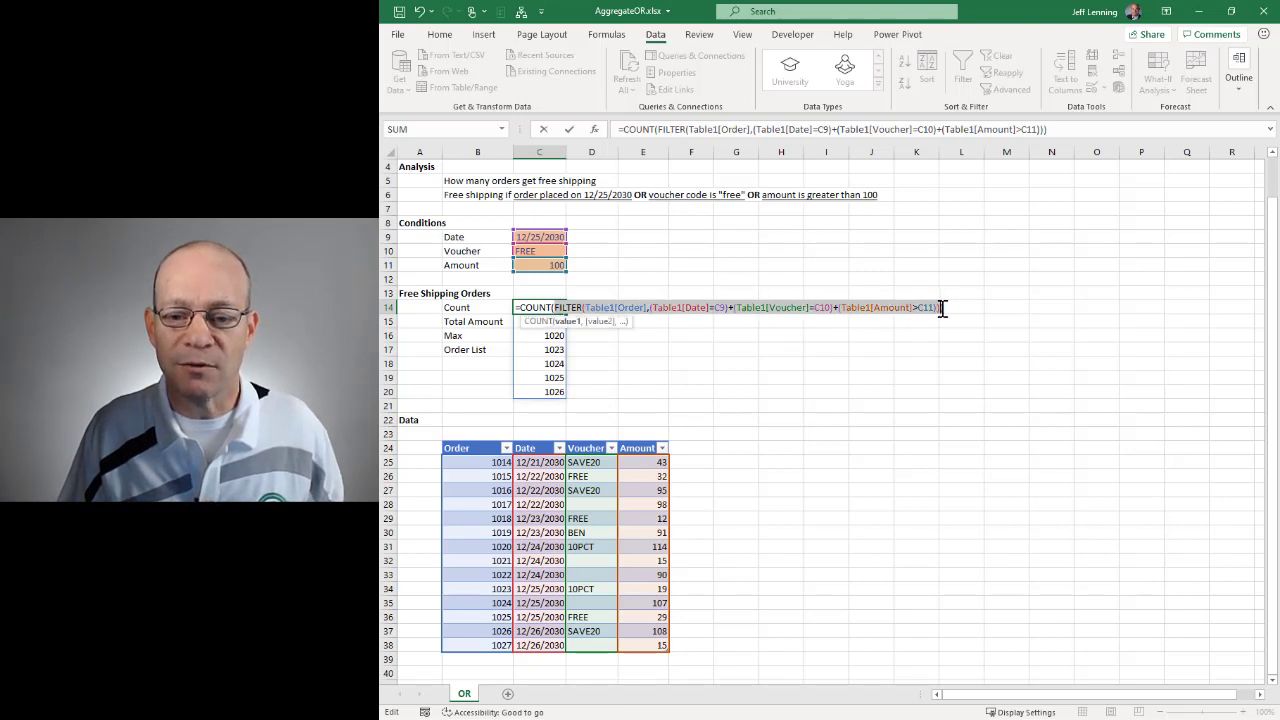
{"action": "left_click", "coordinate": [974, 312]}
{"action": "key", "text": "Return"}
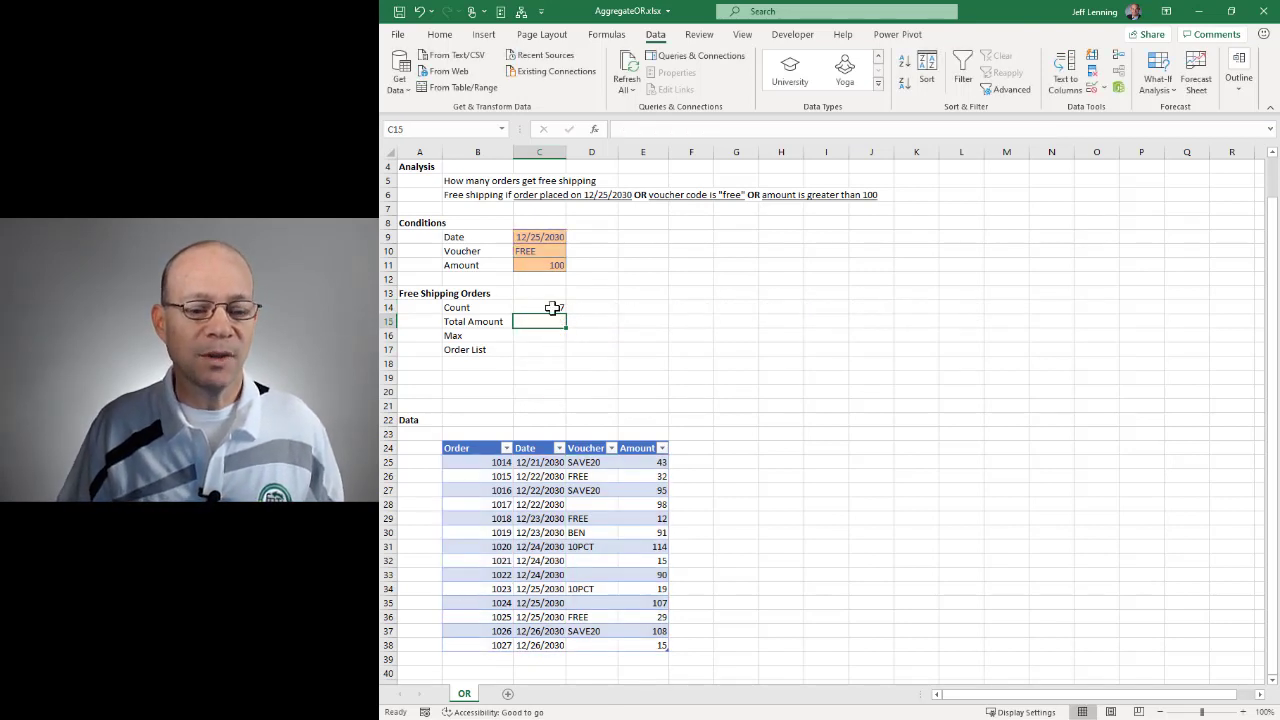
{"action": "left_click", "coordinate": [551, 309]}
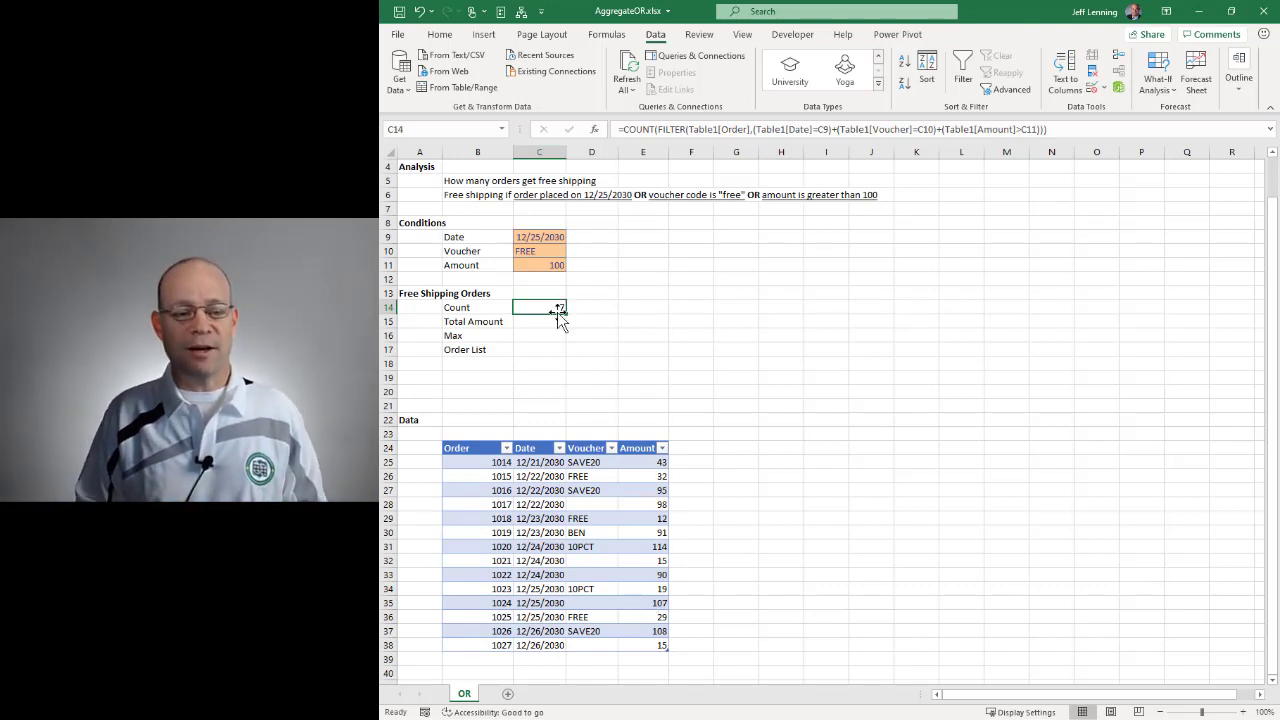
{"action": "left_click", "coordinate": [490, 322]}
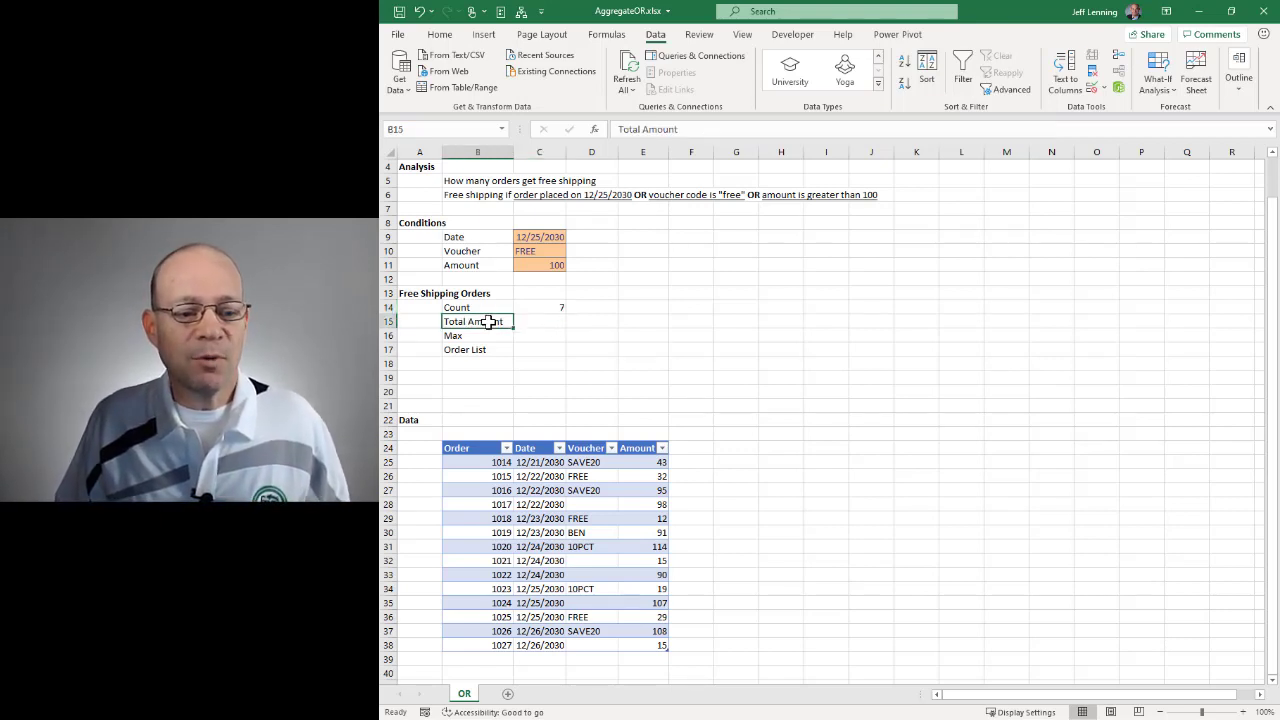
{"action": "left_click", "coordinate": [480, 336]}
{"action": "left_click", "coordinate": [490, 349]}
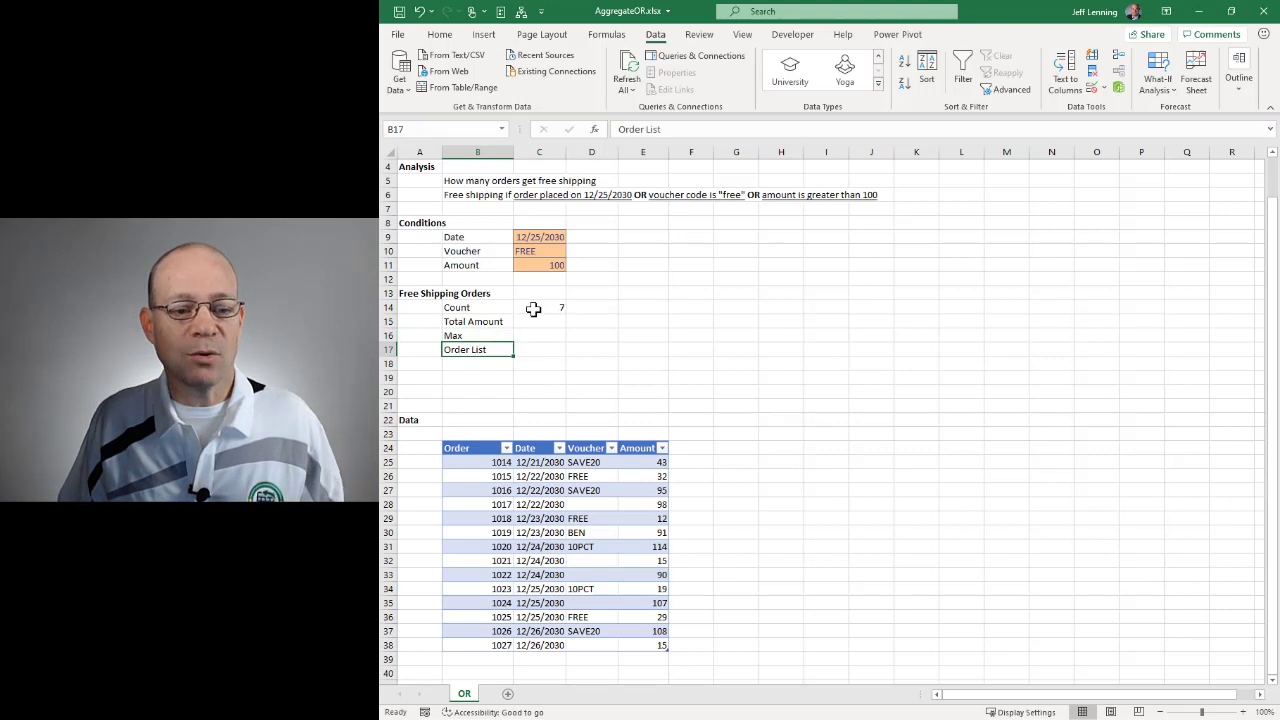
Step: Copy the complete COUNT formula text from C14 into the Total Amount cell C15, keeping its references unchanged
{"action": "left_click", "coordinate": [534, 307]}
{"action": "key", "text": "F2"}
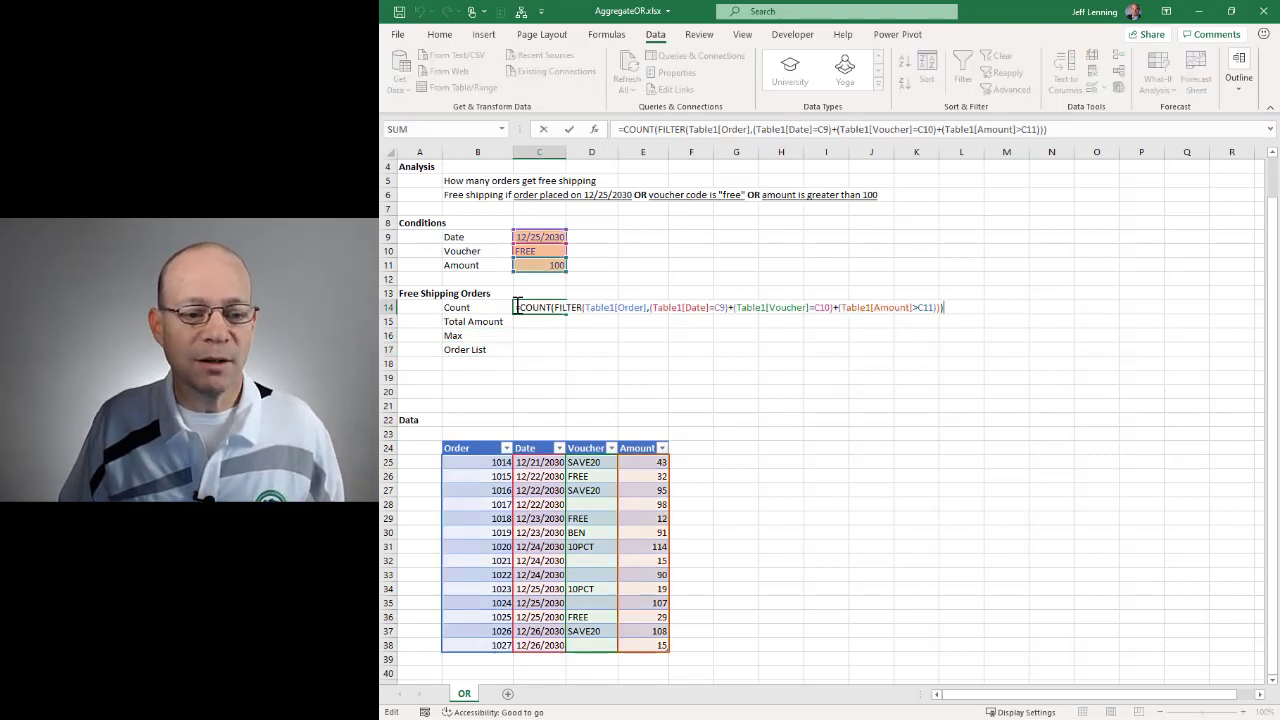
{"action": "left_click_drag", "start_coordinate": [517, 307], "coordinate": [960, 308]}
{"action": "key", "text": "ctrl+c"}
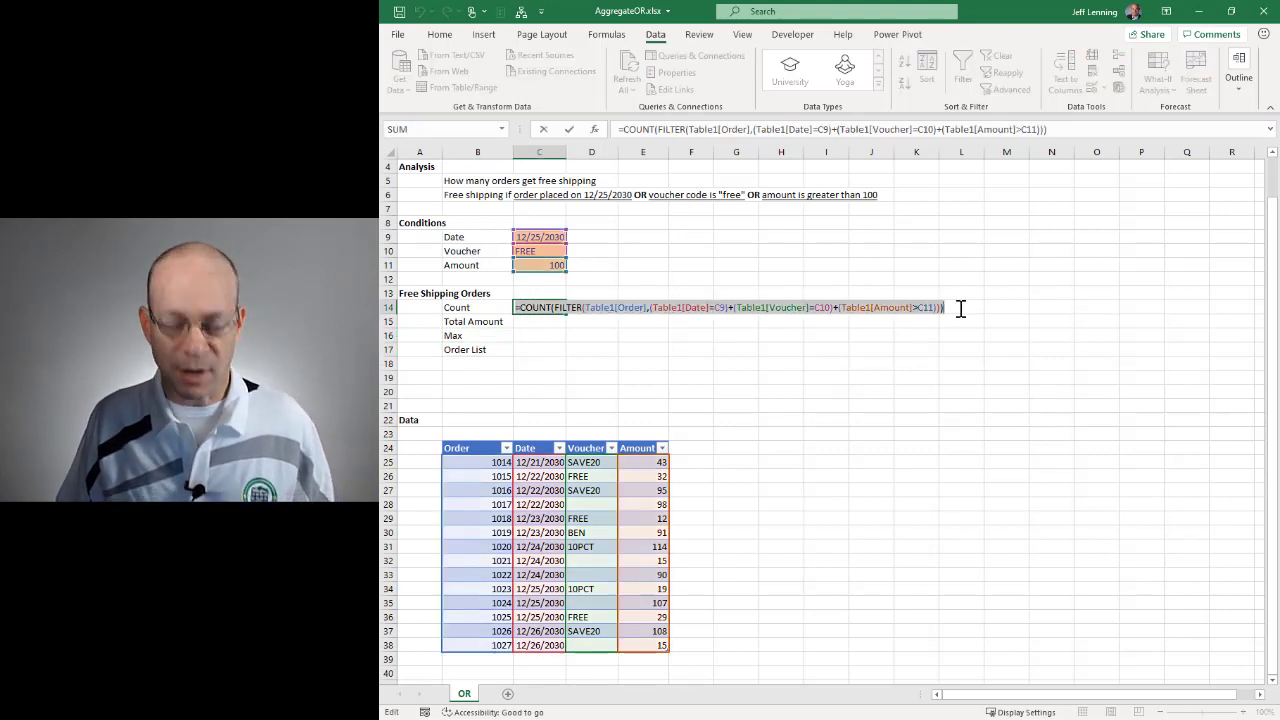
{"action": "key", "text": "Escape"}
{"action": "left_click", "coordinate": [540, 318]}
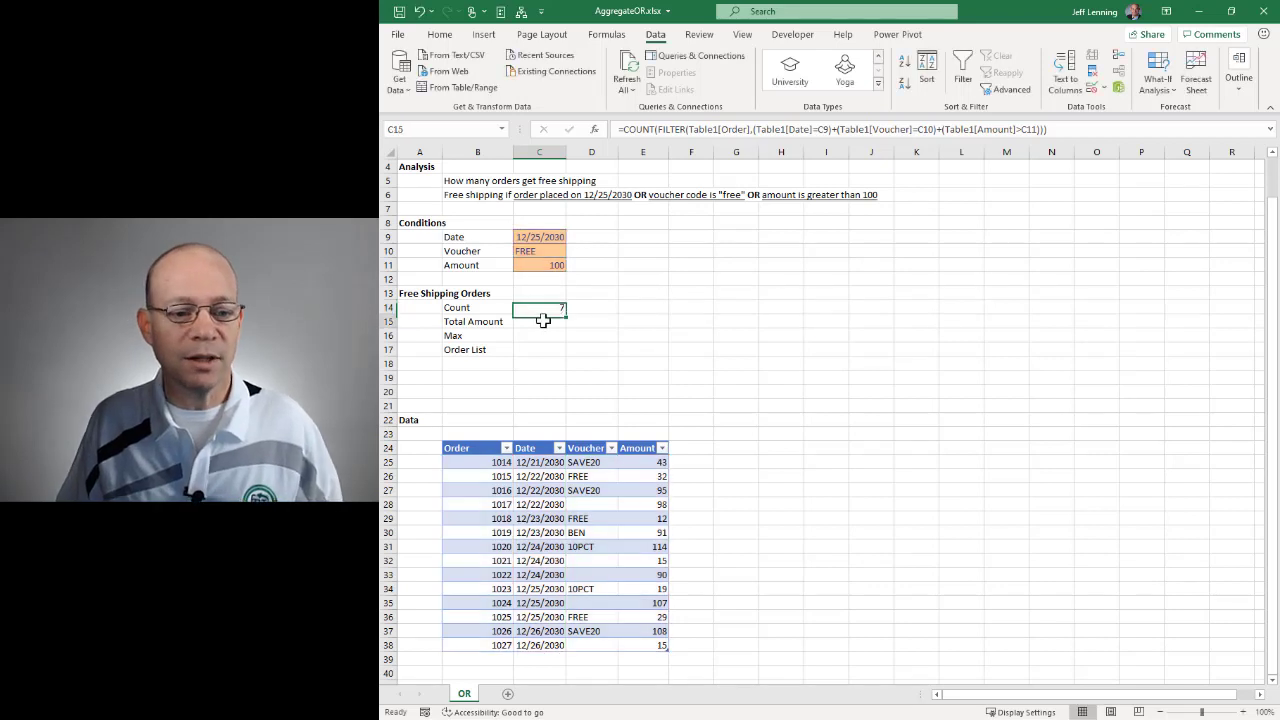
{"action": "key", "text": "F2"}
{"action": "key", "text": "ctrl+v"}
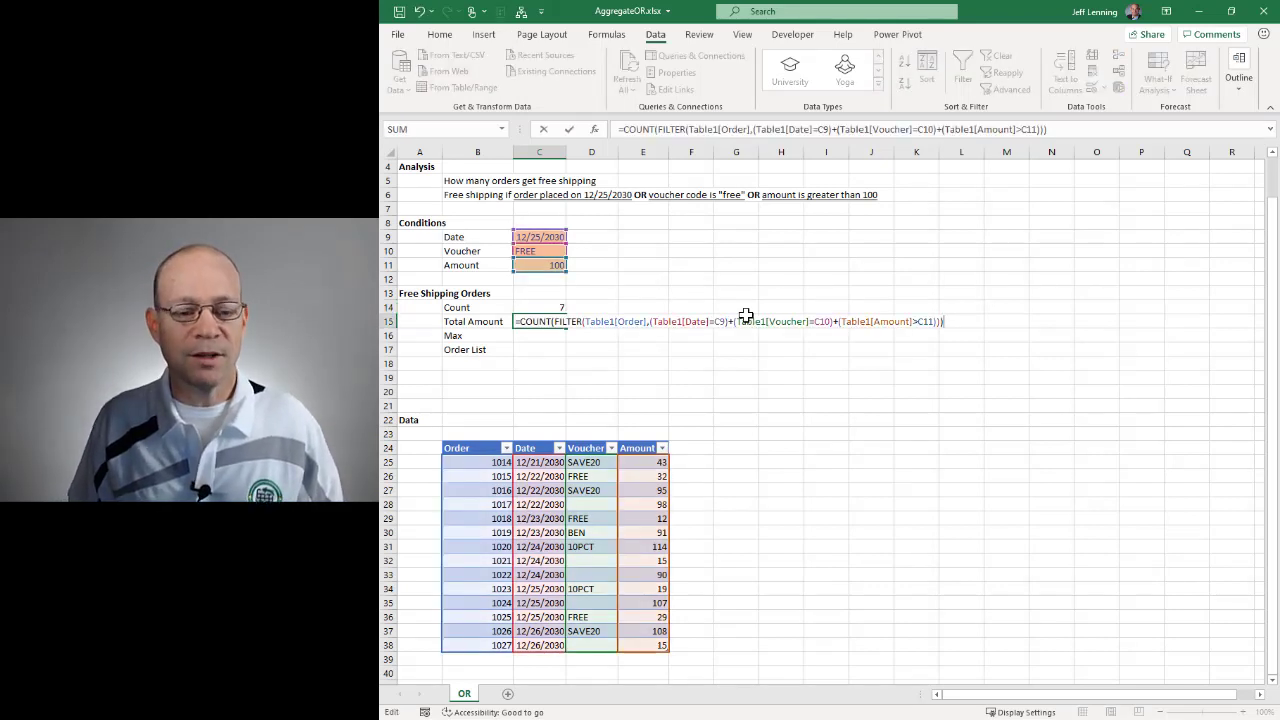
{"action": "key", "text": "Escape"}
{"action": "key", "text": "F2"}
{"action": "key", "text": "ctrl+v"}
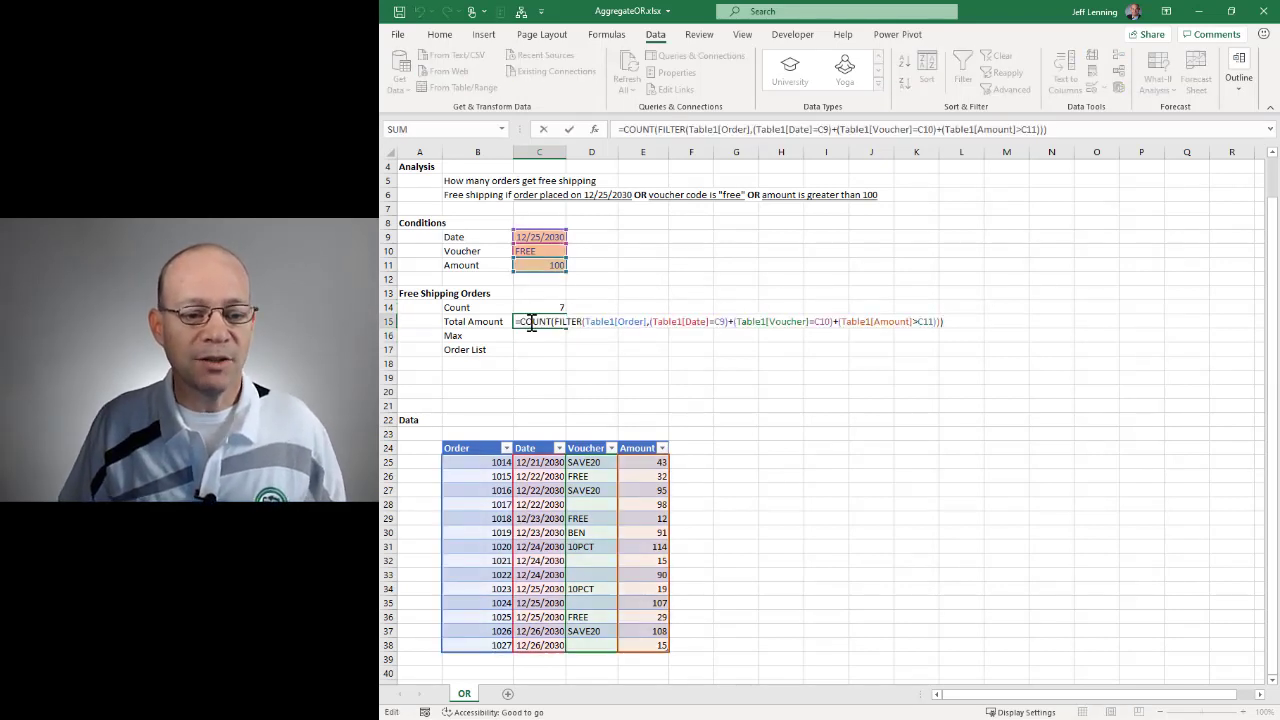
Step: Replace the COUNT function with SUM in the Total Amount formula in C15
{"action": "double_click", "coordinate": [531, 322]}
{"action": "type", "text": "sum"}
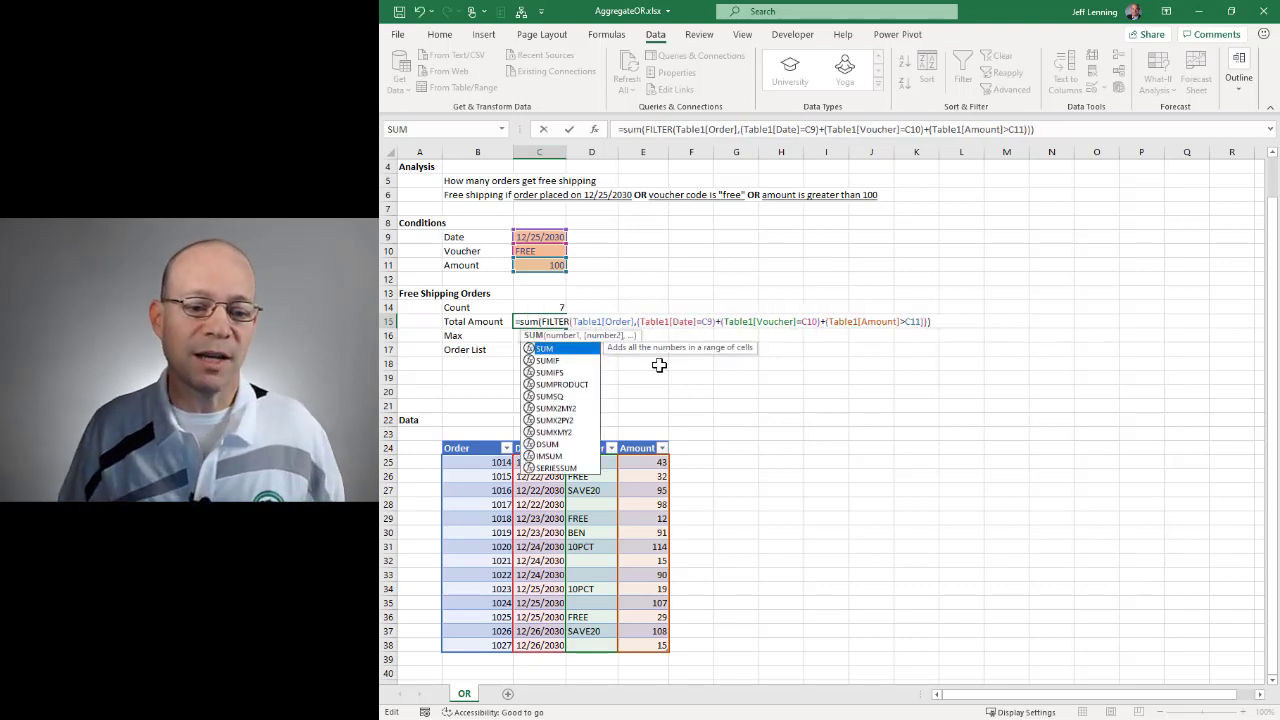
{"action": "key", "text": "BackSpace"}
{"action": "key", "text": "BackSpace"}
{"action": "key", "text": "BackSpace"}
{"action": "type", "text": "SUM"}
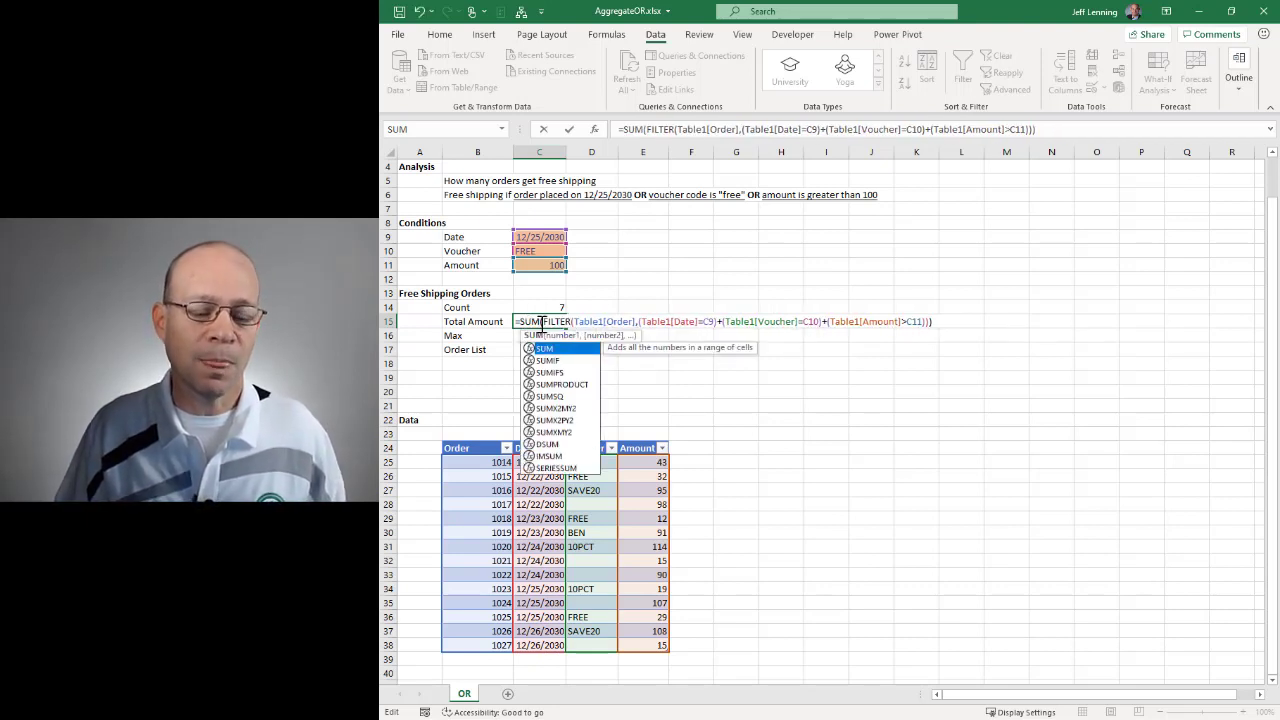
Step: Change the FILTER array in C15 from the Order column to Table1[Amount], review the conditions and commit the formula
{"action": "left_click_drag", "start_coordinate": [574, 322], "coordinate": [636, 322]}
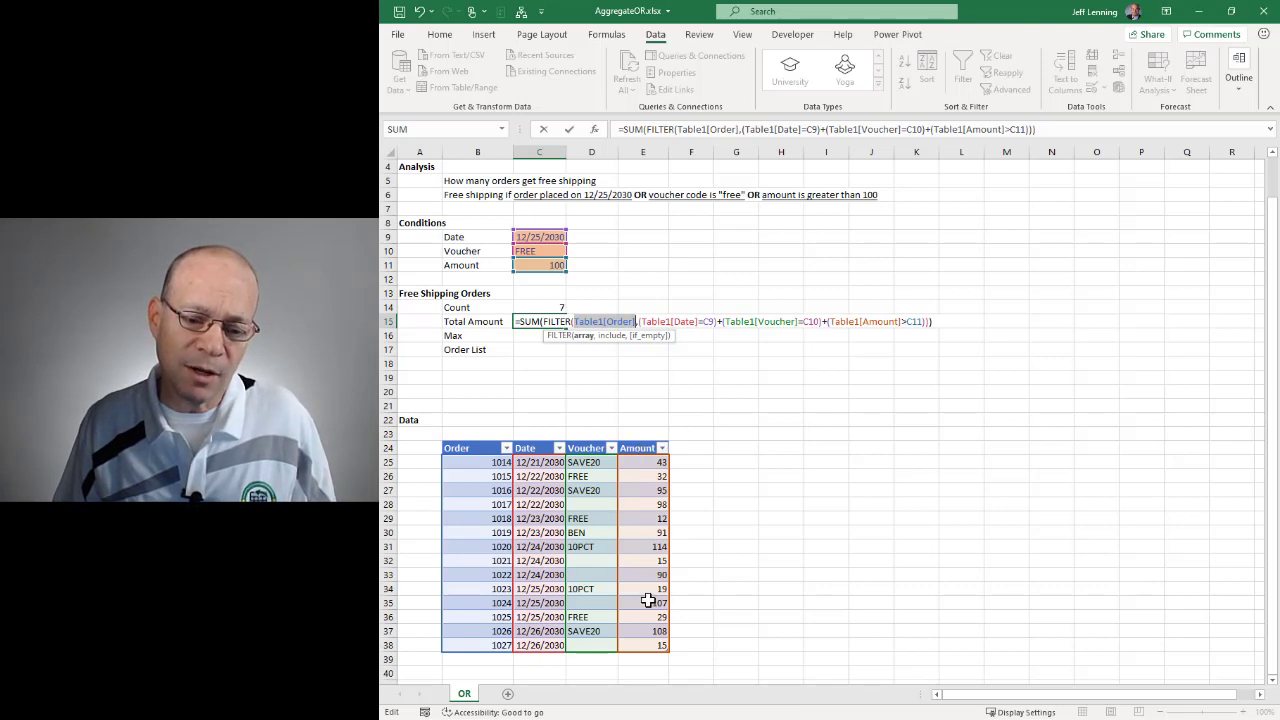
{"action": "left_click", "coordinate": [605, 321]}
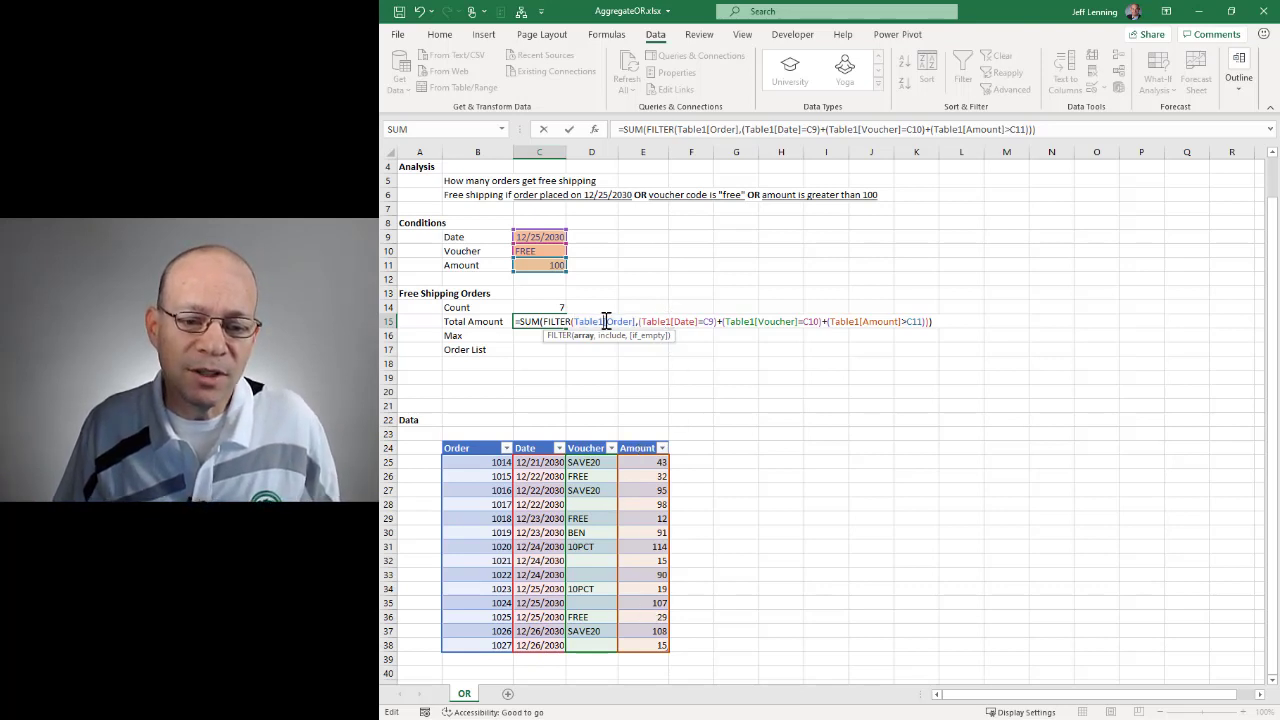
{"action": "left_click_drag", "start_coordinate": [607, 321], "coordinate": [632, 321]}
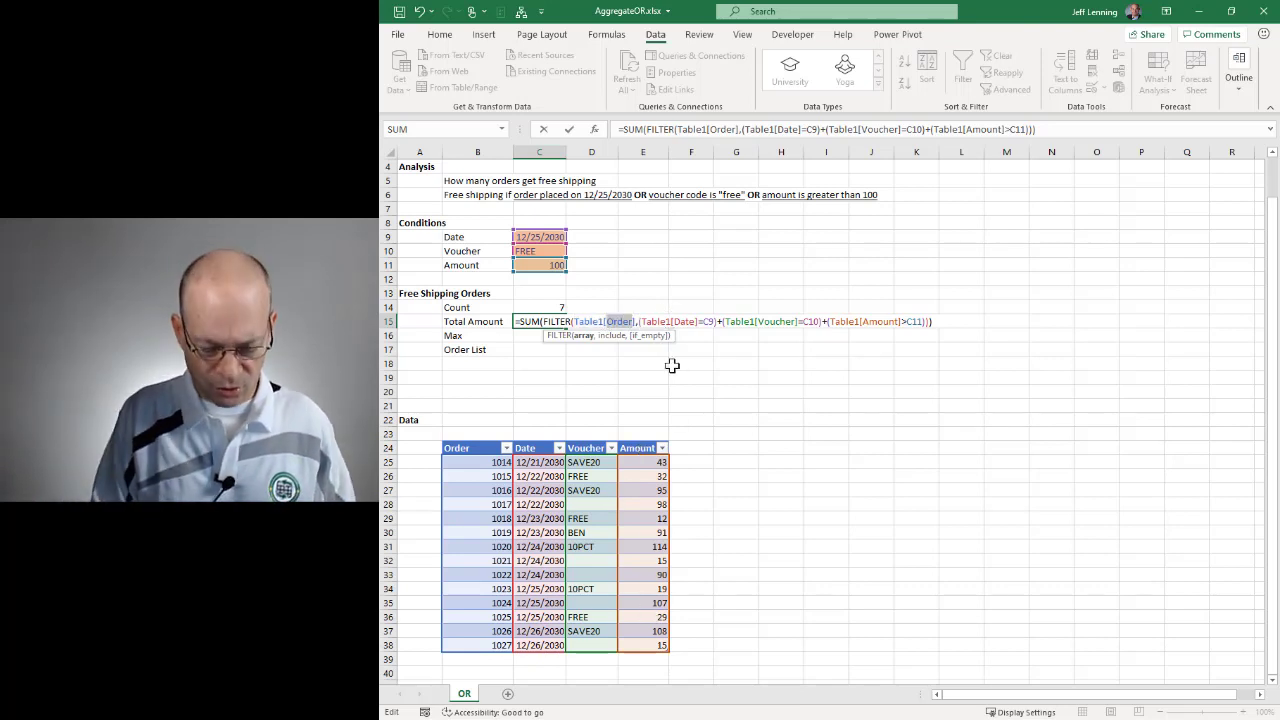
{"action": "type", "text": "amount"}
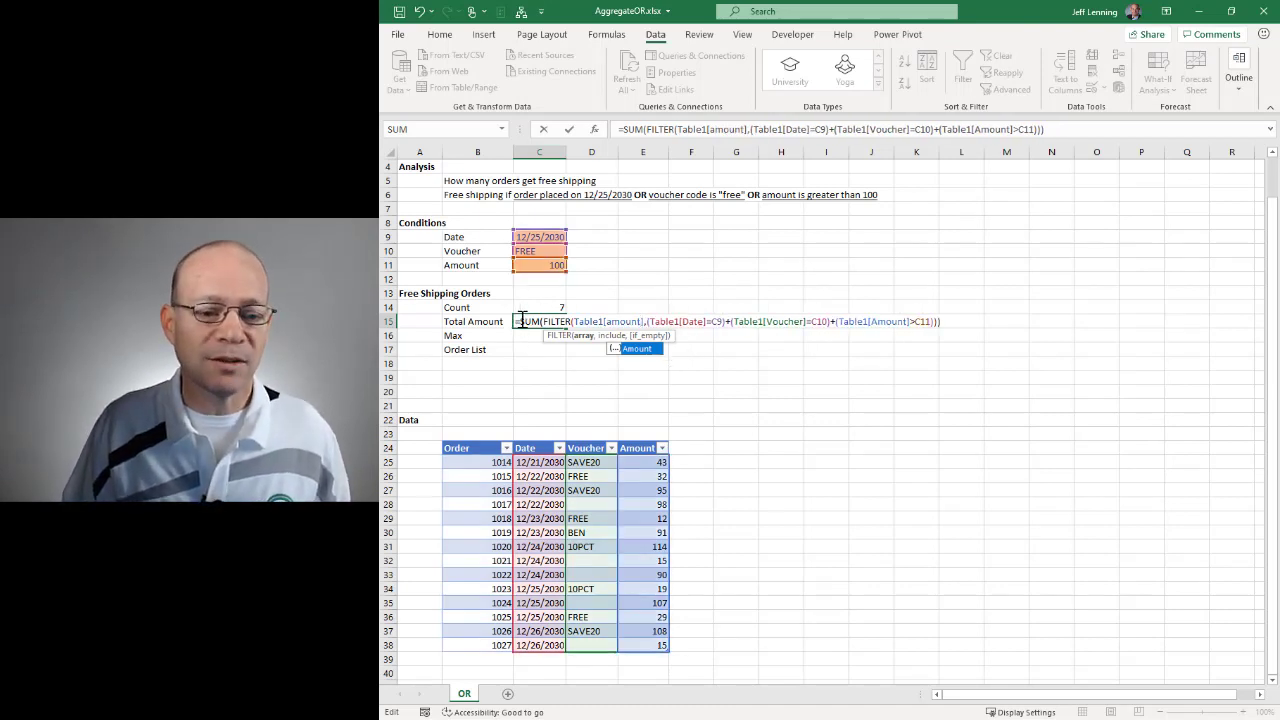
{"action": "left_click_drag", "start_coordinate": [521, 321], "coordinate": [939, 321]}
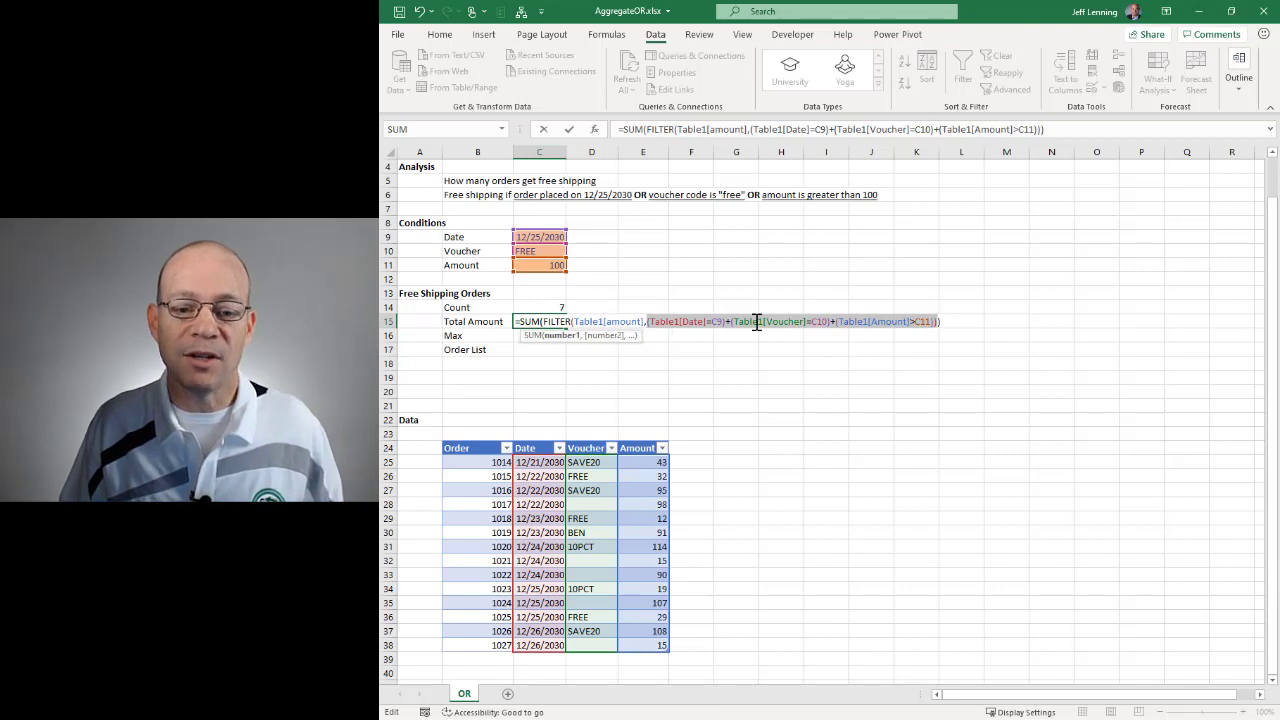
{"action": "left_click", "coordinate": [958, 321]}
{"action": "key", "text": "Return"}
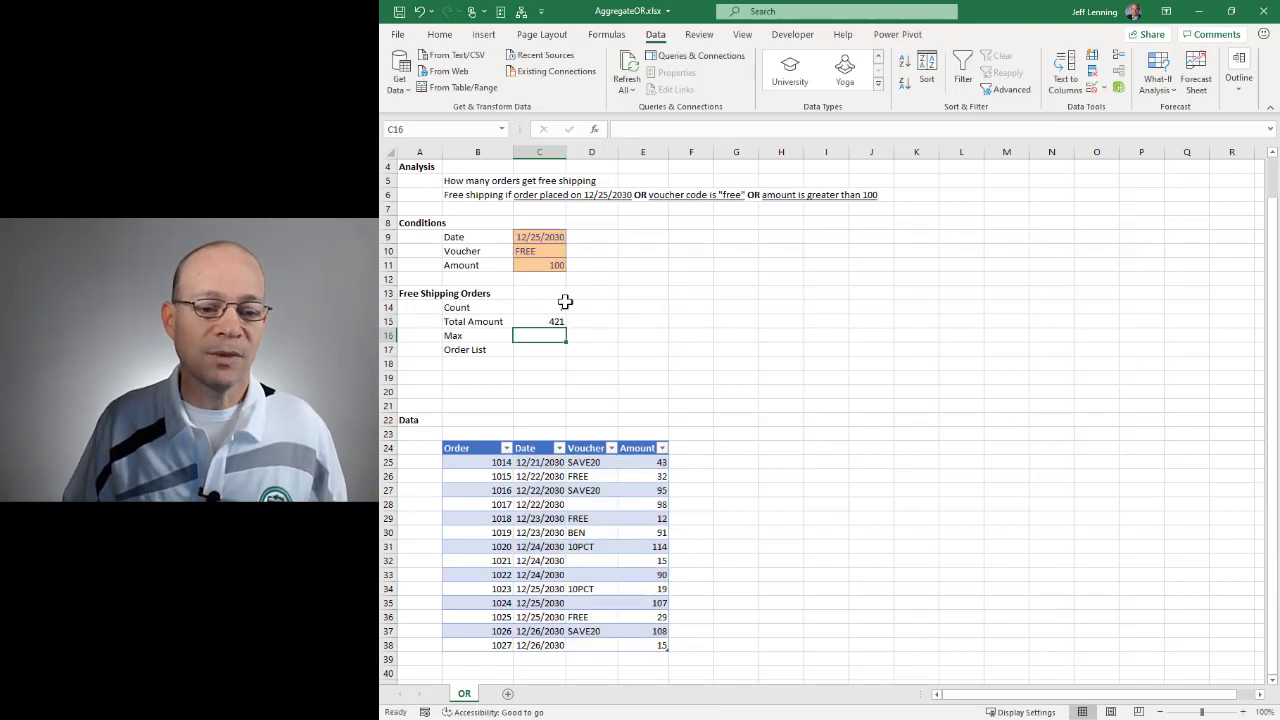
Step: Copy the SUM formula text from C15 into the Max cell C16 and commit it
{"action": "left_click", "coordinate": [555, 321]}
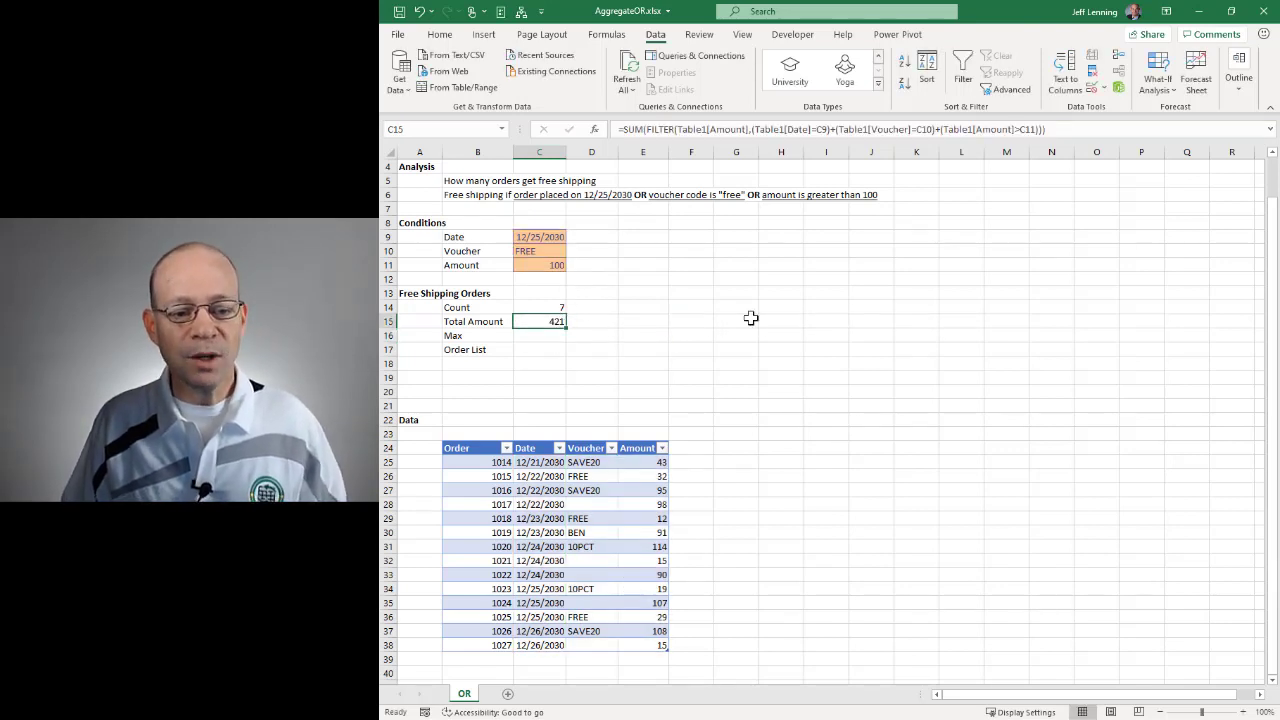
{"action": "key", "text": "F2"}
{"action": "key", "text": "shift+Home"}
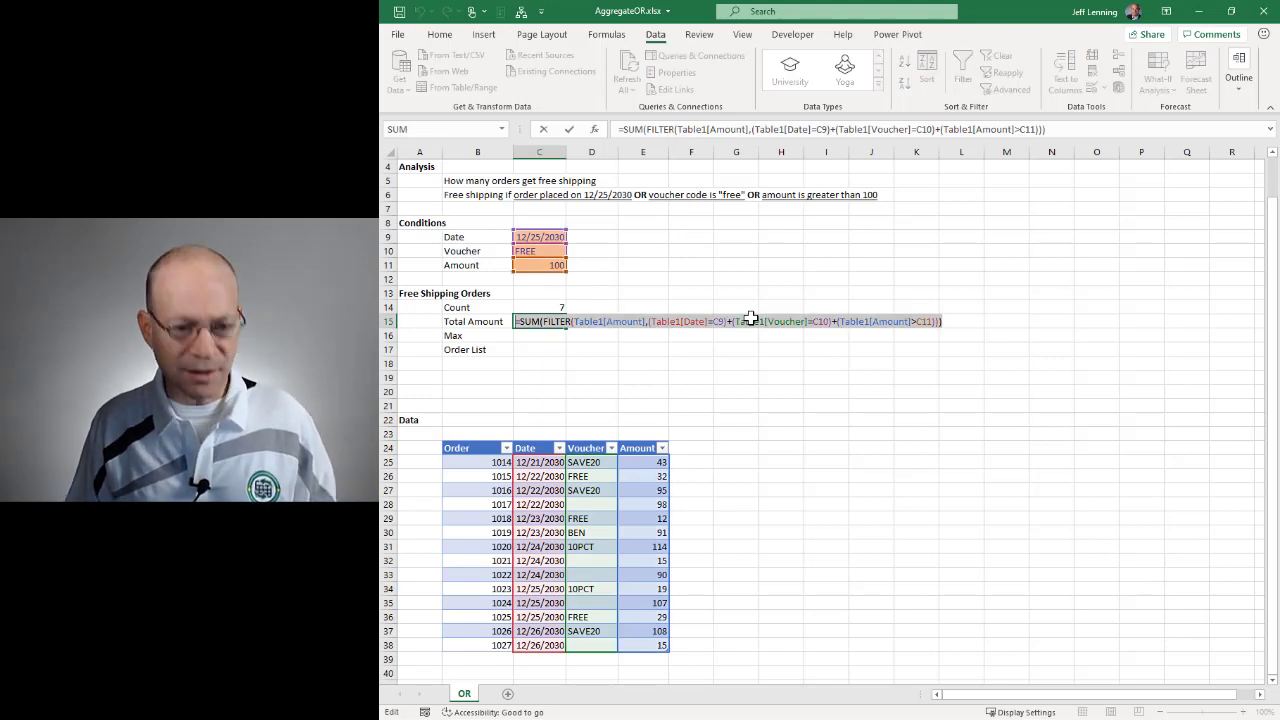
{"action": "key", "text": "ctrl+c"}
{"action": "key", "text": "Escape"}
{"action": "key", "text": "Down"}
{"action": "key", "text": "F2"}
{"action": "key", "text": "ctrl+v"}
{"action": "key", "text": "ctrl+Return"}
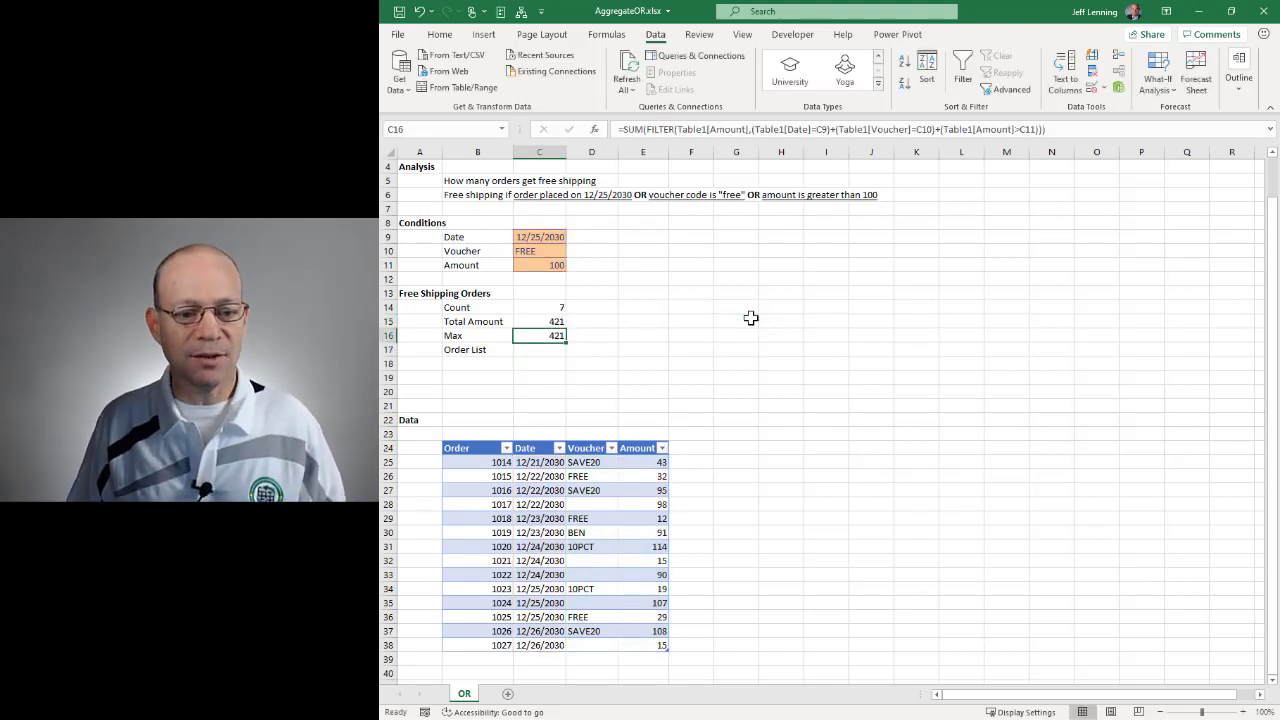
Step: Replace SUM with MAX in the C16 formula and check the result against the matching row of the order table
{"action": "key", "text": "F2"}
{"action": "double_click", "coordinate": [529, 335]}
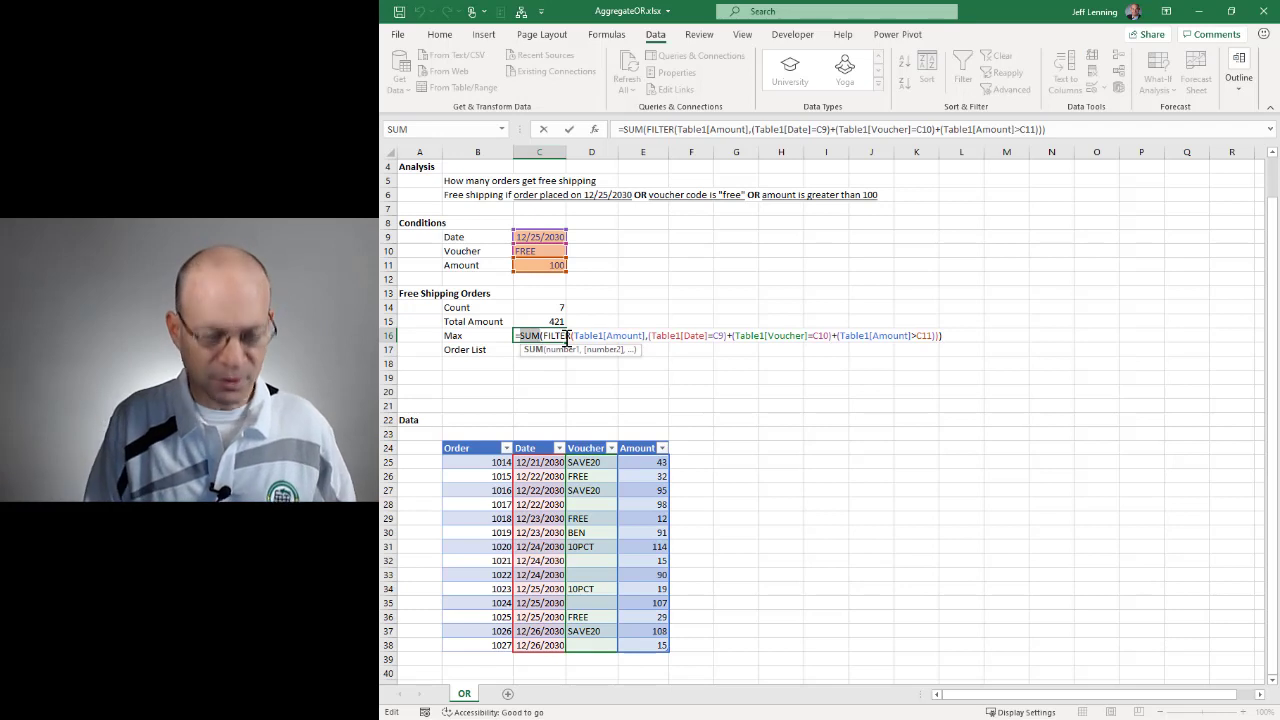
{"action": "type", "text": "max"}
{"action": "key", "text": "ctrl+Return"}
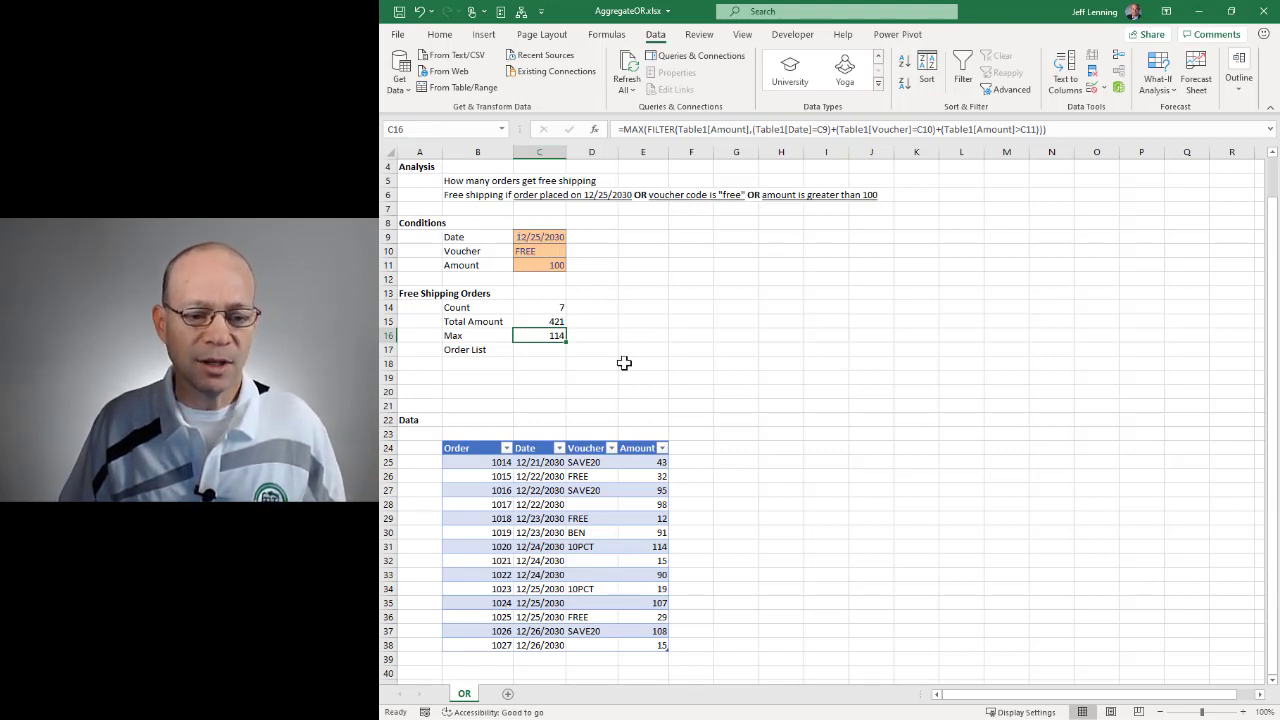
{"action": "left_click", "coordinate": [643, 546]}
{"action": "left_click_drag", "start_coordinate": [643, 546], "coordinate": [503, 546]}
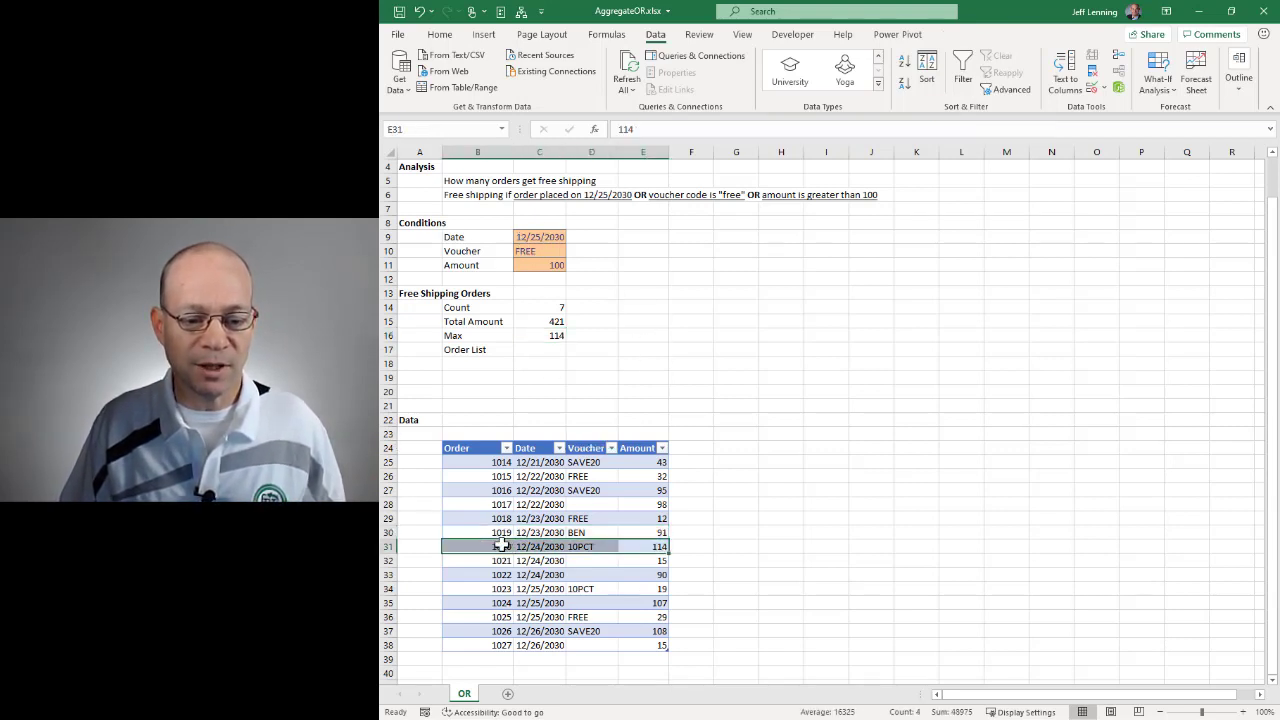
{"action": "left_click", "coordinate": [672, 546]}
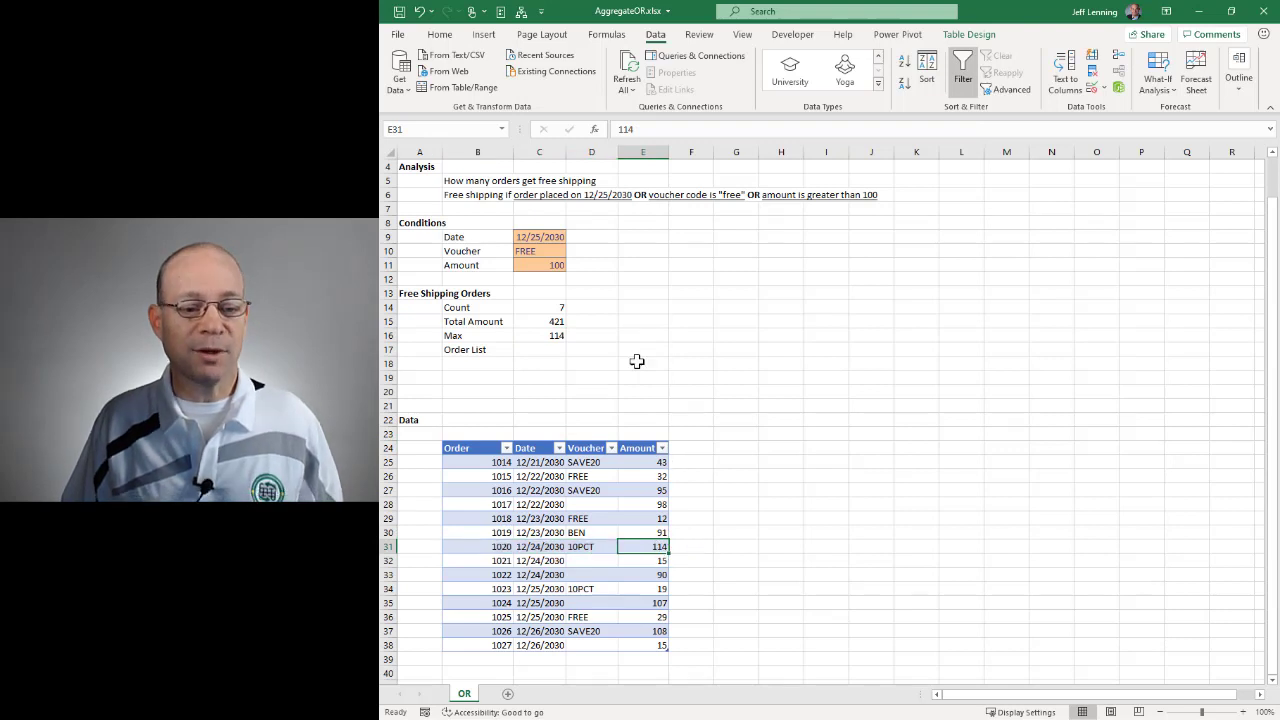
{"action": "left_click", "coordinate": [540, 348]}
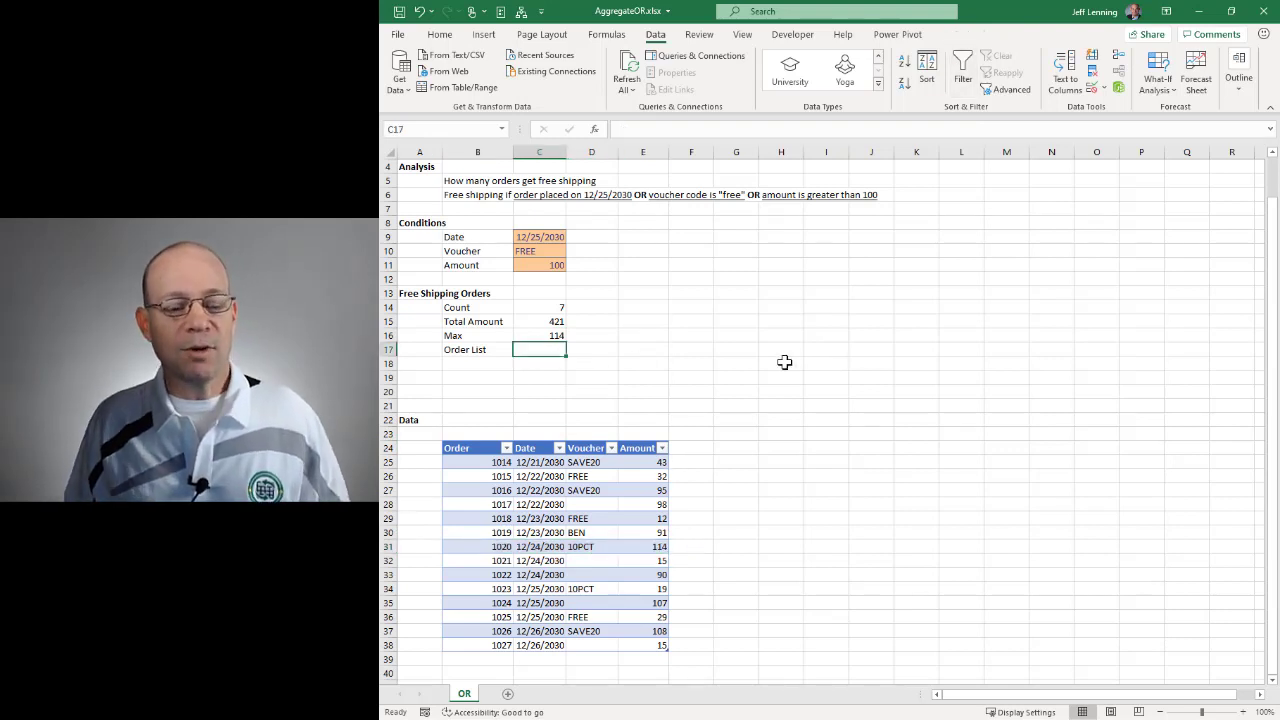
{"action": "key", "text": "Up"}
{"action": "key", "text": "F2"}
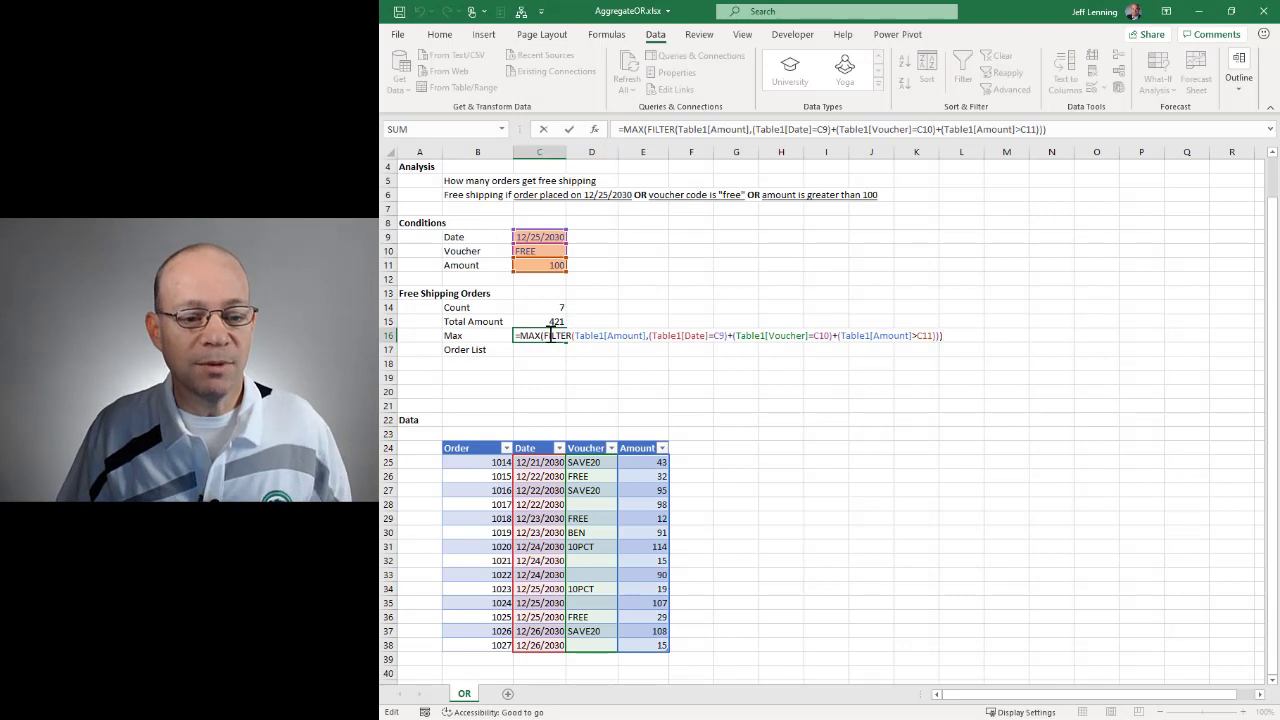
{"action": "key", "text": "Escape"}
Step: Copy the inner FILTER expression from the COUNT formula in C14 and enter it as the Order List formula in C17
{"action": "double_click", "coordinate": [590, 307]}
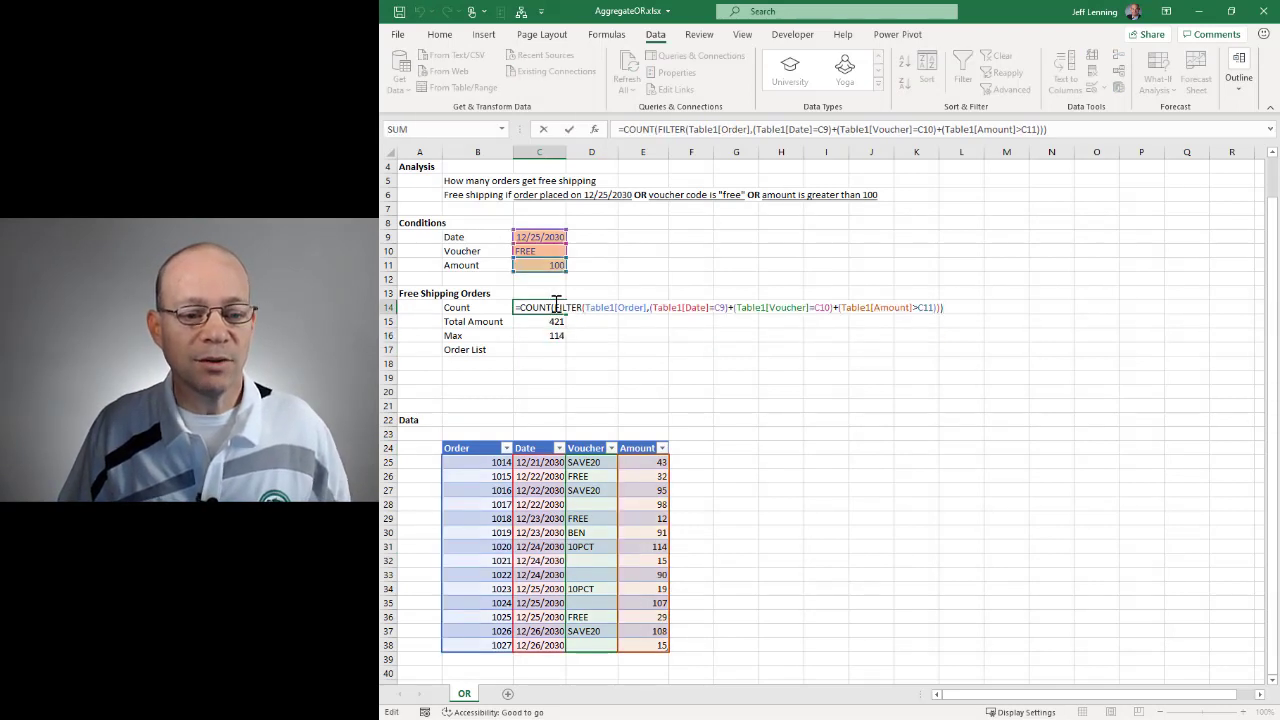
{"action": "left_click_drag", "start_coordinate": [556, 307], "coordinate": [943, 307]}
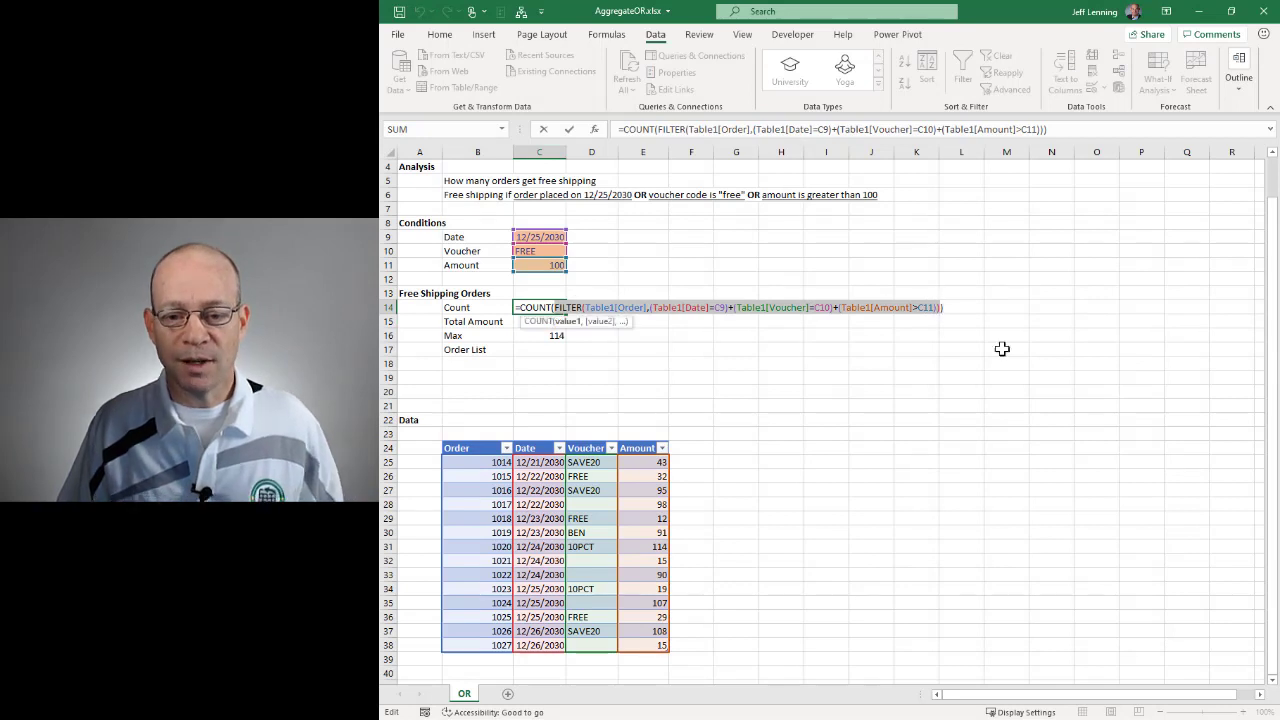
{"action": "key", "text": "Return"}
{"action": "key", "text": "Down"}
{"action": "key", "text": "Down"}
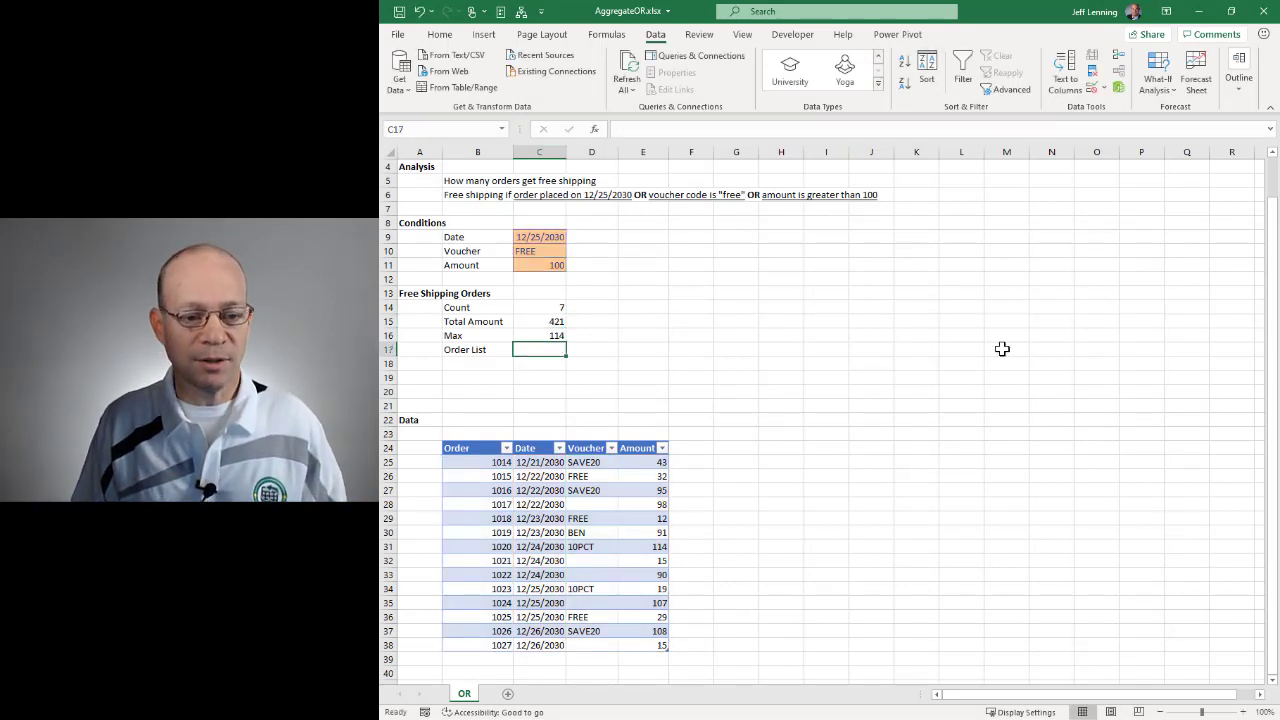
{"action": "type", "text": "="}
{"action": "key", "text": "ctrl+v"}
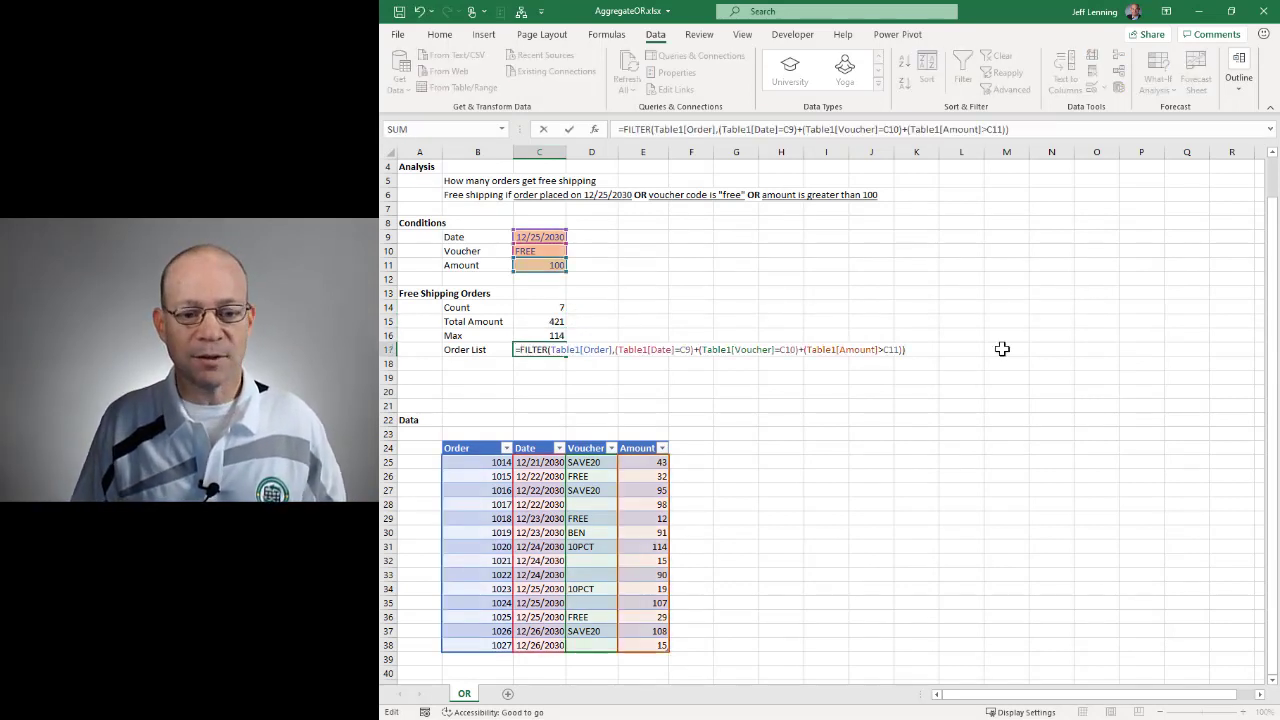
{"action": "key", "text": "Return"}
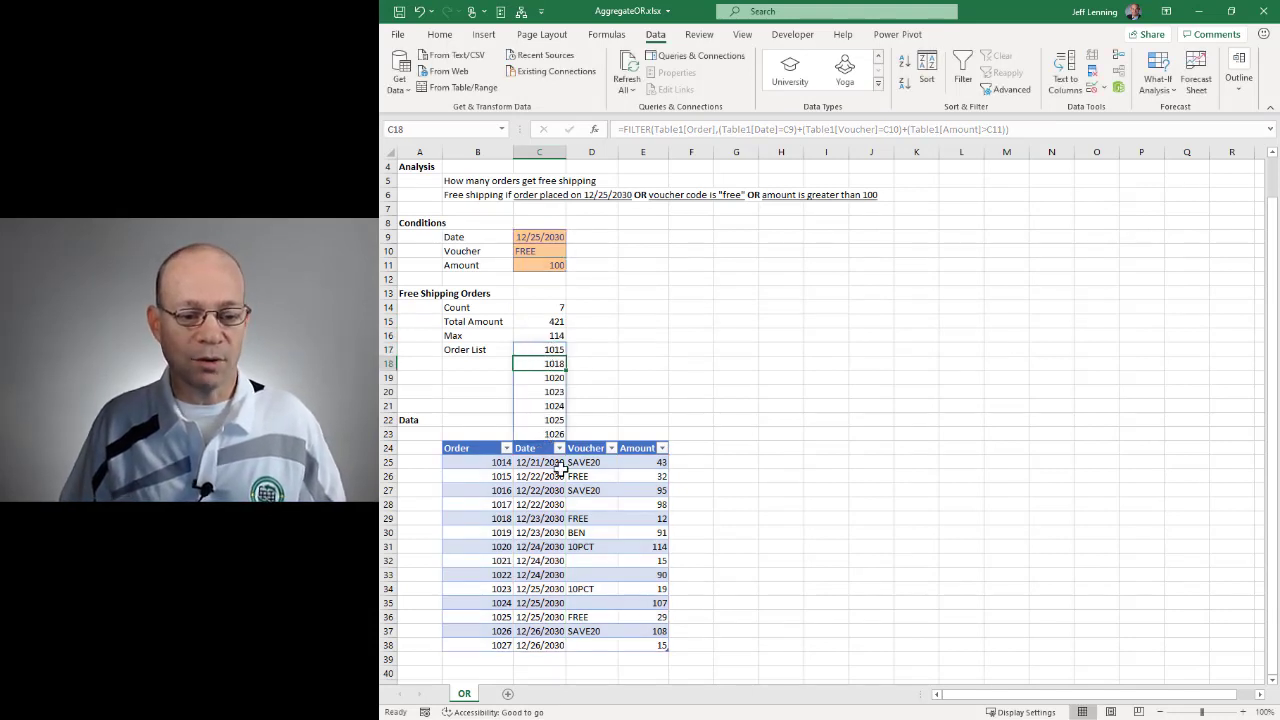
Step: Wrap the FILTER formula in Order List cell C17 in ARRAYTOTEXT, review its array argument and commit the formula
{"action": "double_click", "coordinate": [529, 349]}
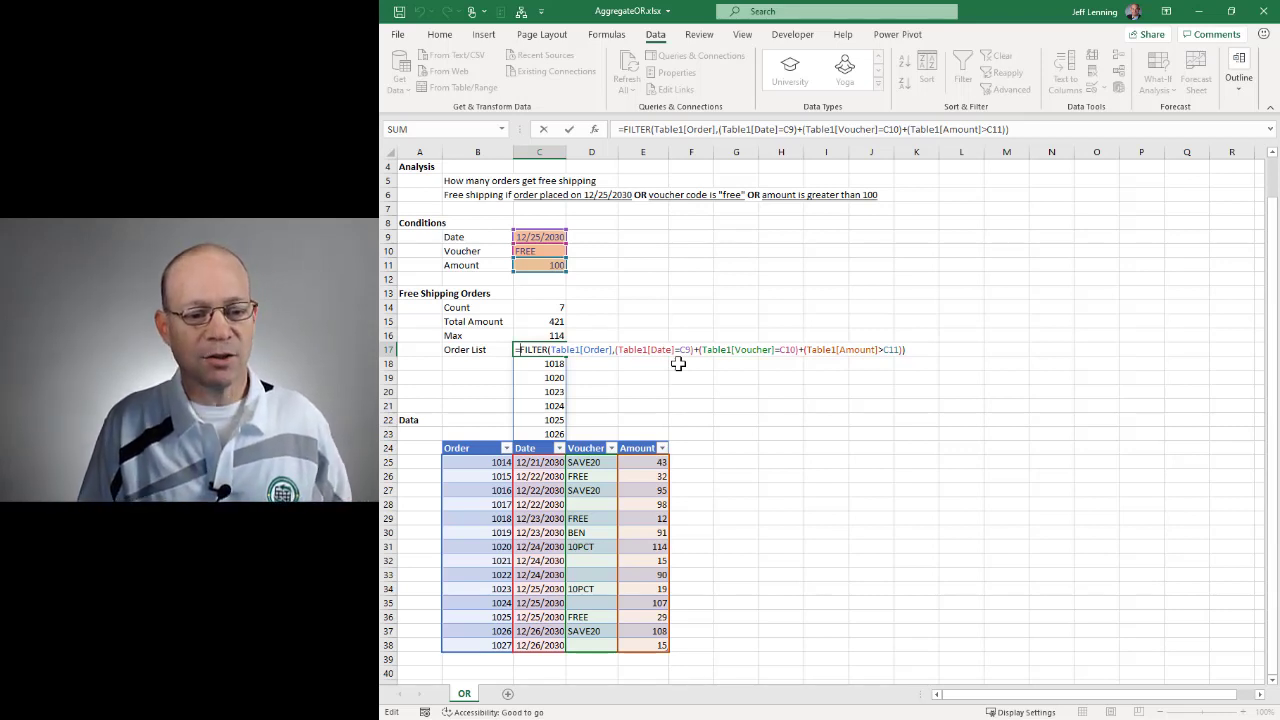
{"action": "type", "text": "arr"}
{"action": "key", "text": "Tab"}
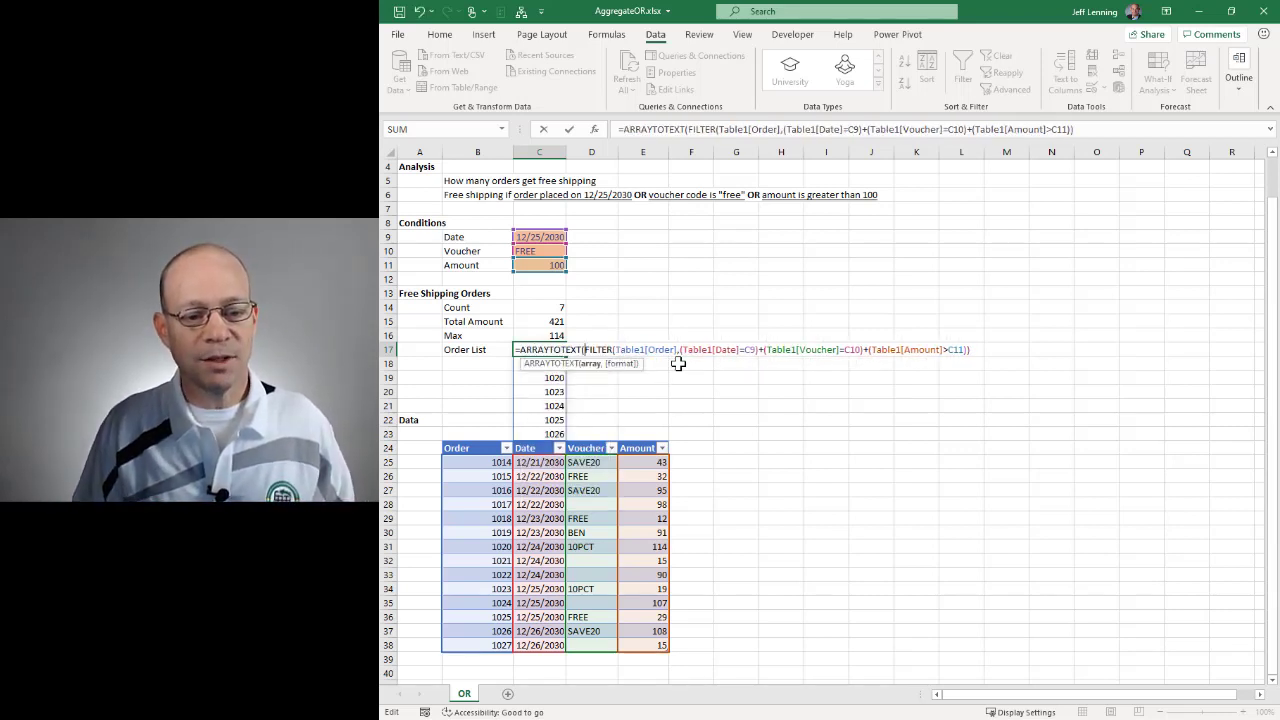
{"action": "type", "text": ")"}
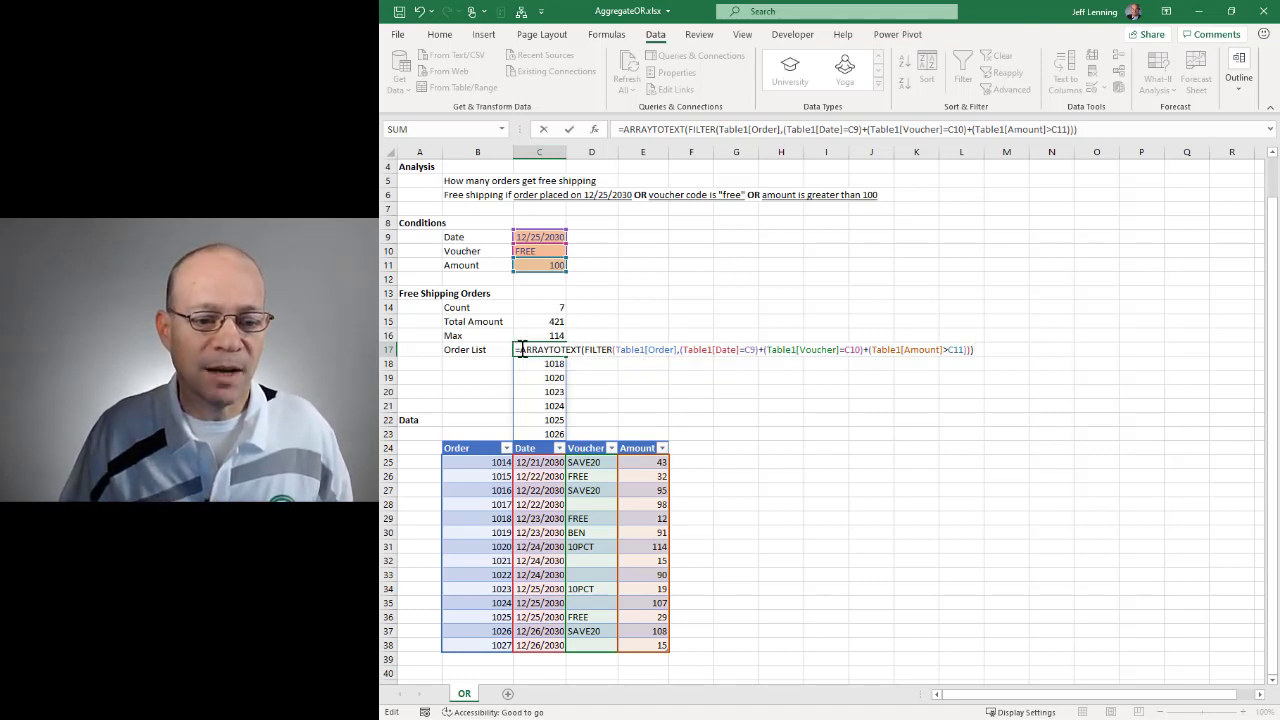
{"action": "left_click_drag", "start_coordinate": [522, 349], "coordinate": [968, 349]}
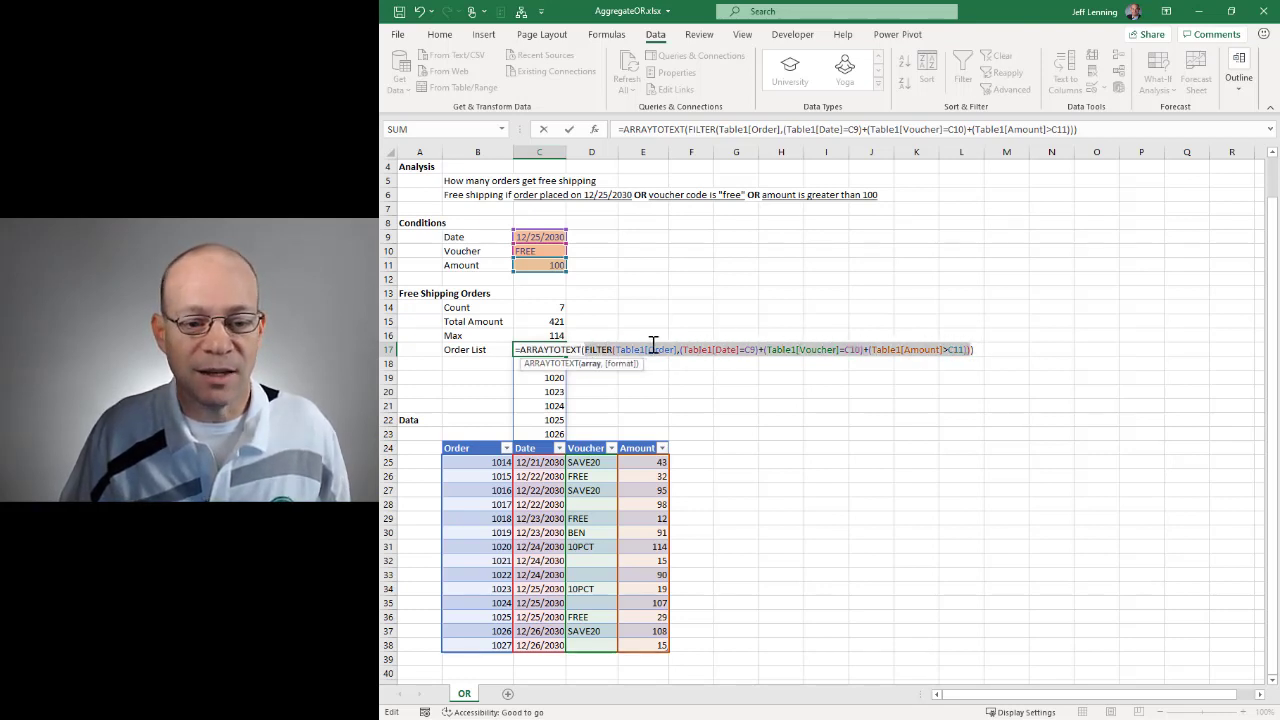
{"action": "left_click_drag", "start_coordinate": [649, 349], "coordinate": [676, 349]}
{"action": "left_click", "coordinate": [977, 349]}
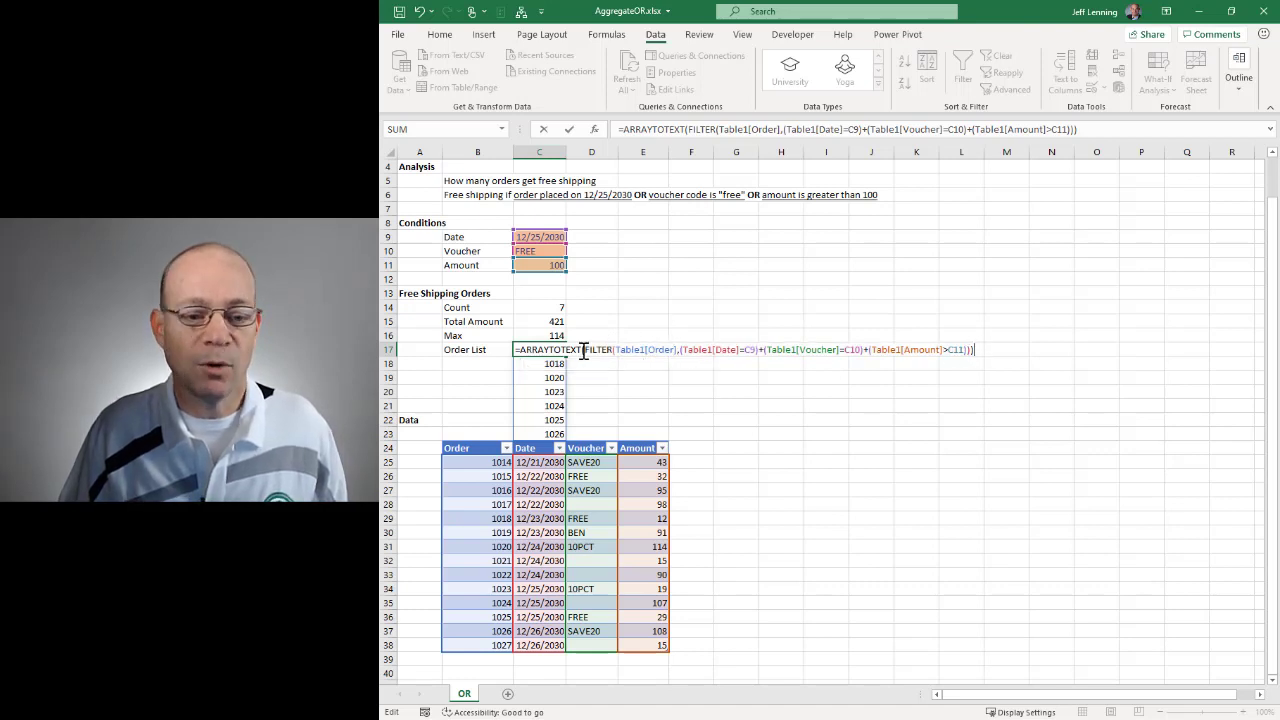
{"action": "key", "text": "Return"}
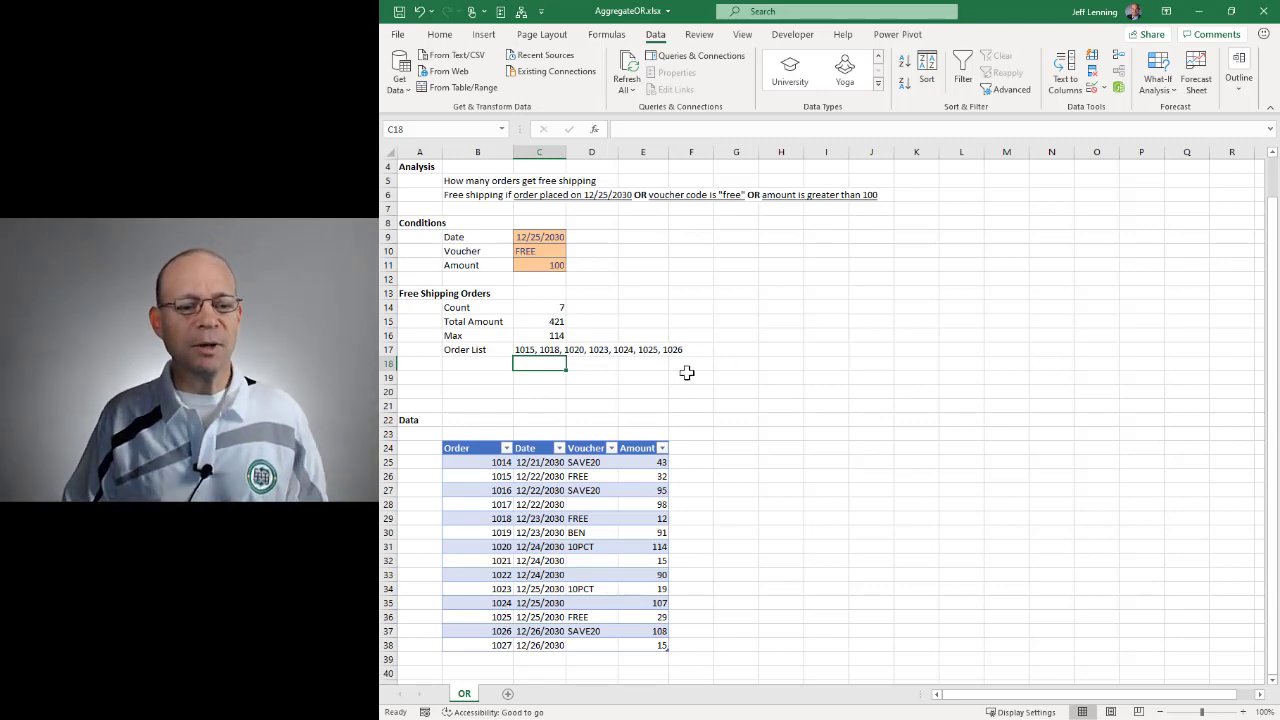
Step: Review the COUNT, SUM, MAX and ARRAYTOTEXT formulas wrapped around FILTER in C14 through C17, leaving each one unedited
{"action": "scroll", "coordinate": [687, 372], "scroll_direction": "up", "scroll_amount": 1}
{"action": "double_click", "coordinate": [556, 361]}
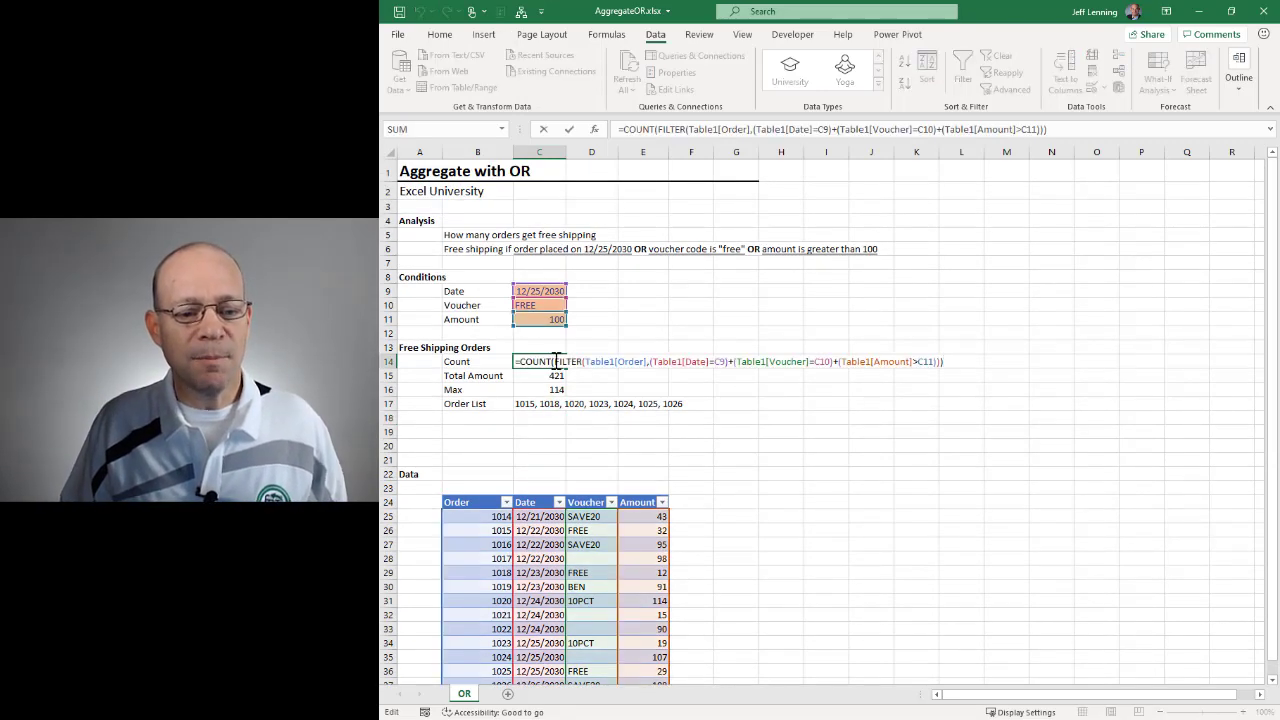
{"action": "left_click_drag", "start_coordinate": [553, 361], "coordinate": [938, 364]}
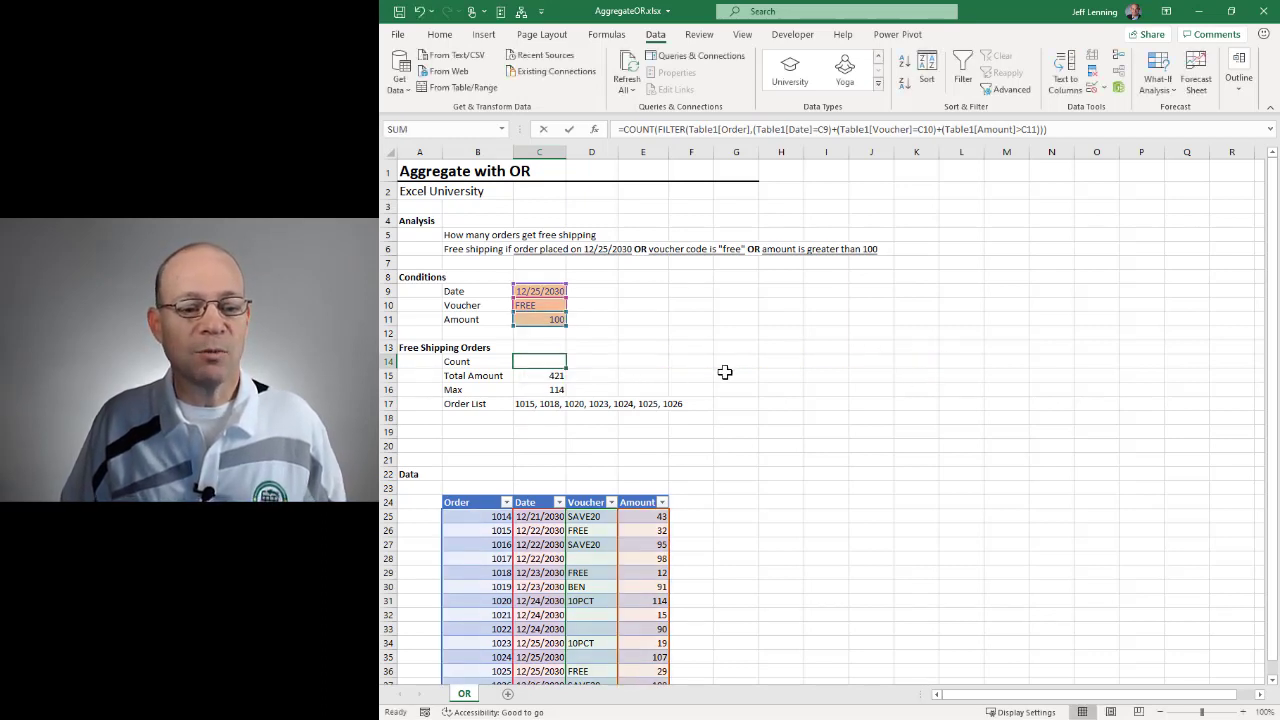
{"action": "double_click", "coordinate": [548, 361]}
{"action": "left_click", "coordinate": [545, 375]}
{"action": "double_click", "coordinate": [545, 375]}
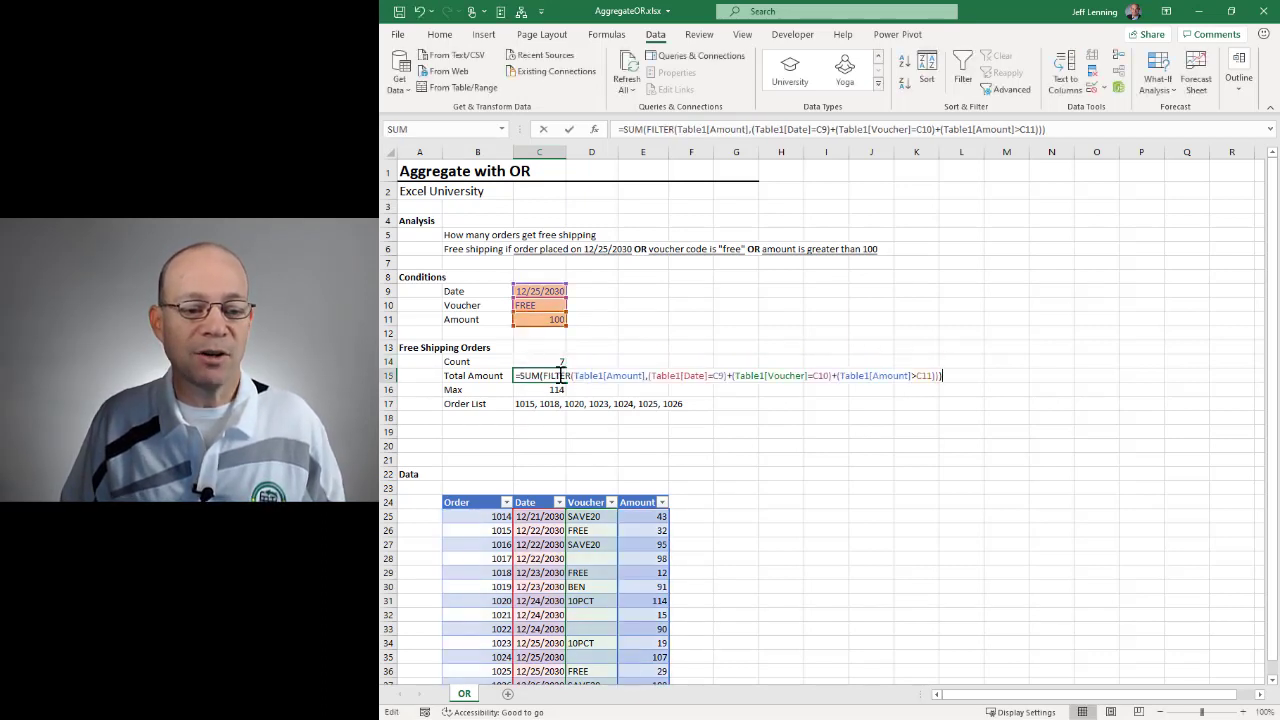
{"action": "double_click", "coordinate": [530, 375]}
{"action": "left_click", "coordinate": [550, 390]}
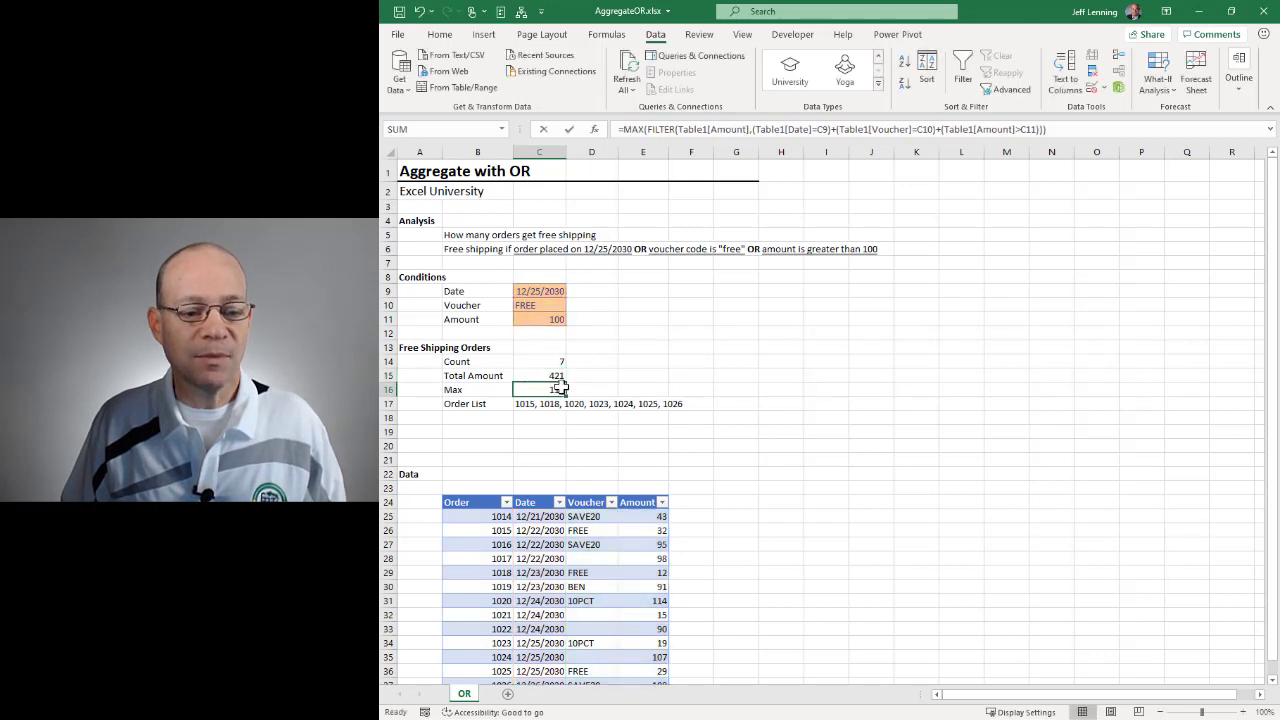
{"action": "double_click", "coordinate": [555, 390]}
{"action": "key", "text": "Escape"}
{"action": "left_click", "coordinate": [560, 403]}
{"action": "double_click", "coordinate": [560, 403]}
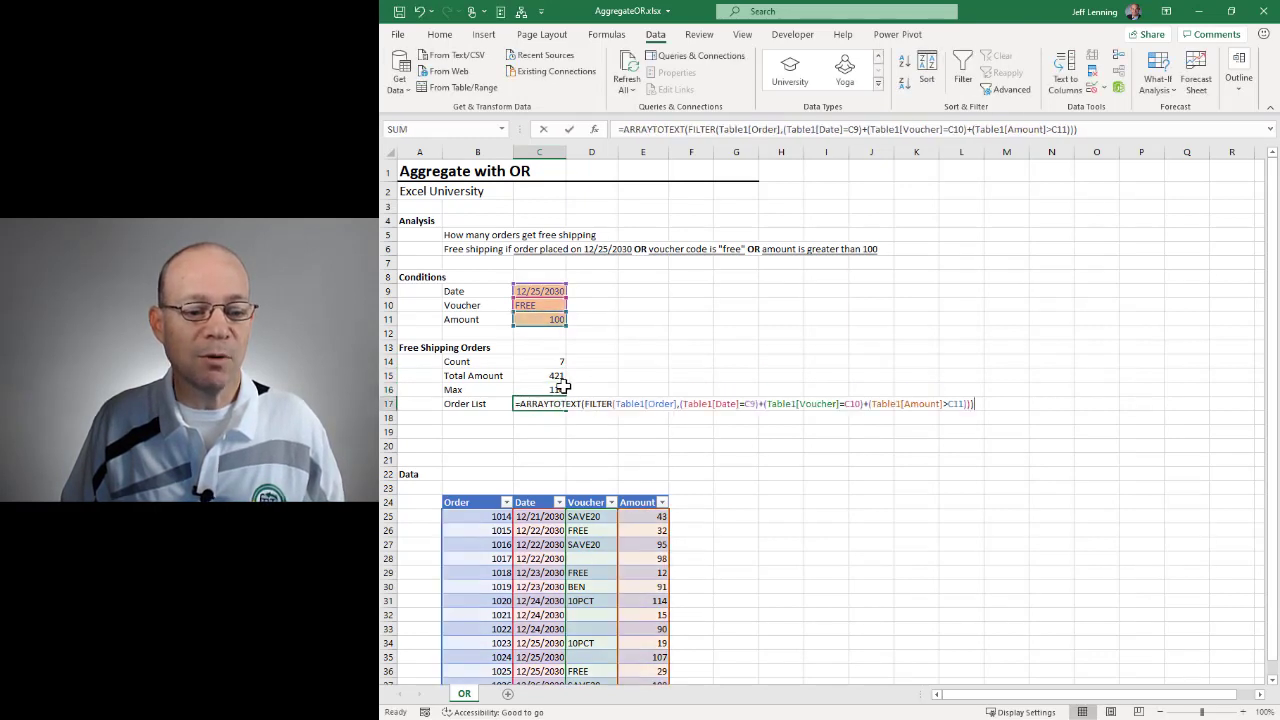
{"action": "double_click", "coordinate": [553, 405]}
{"action": "key", "text": "Escape"}
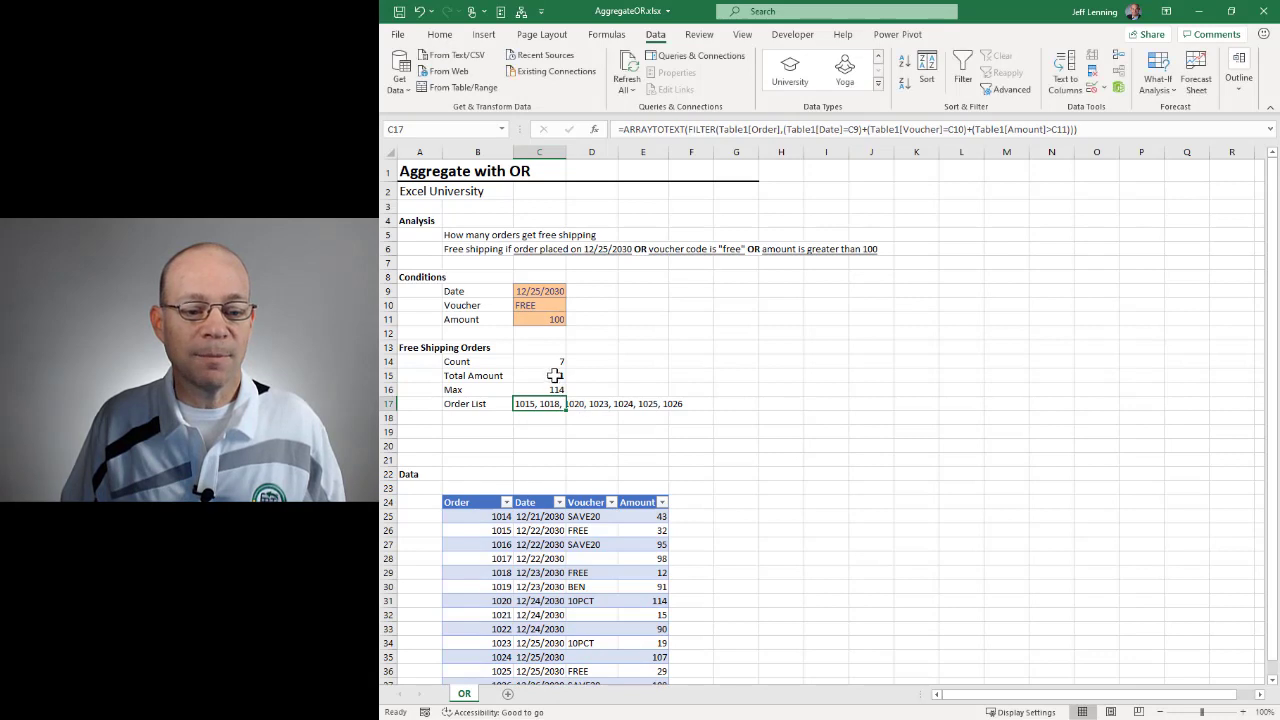
Step: Examine the FILTER conditions and the plus signs joining them in the COUNT formula in C14, without changing it
{"action": "left_click", "coordinate": [551, 362]}
{"action": "double_click", "coordinate": [551, 362]}
{"action": "left_click_drag", "start_coordinate": [557, 362], "coordinate": [829, 362]}
{"action": "left_click", "coordinate": [829, 362]}
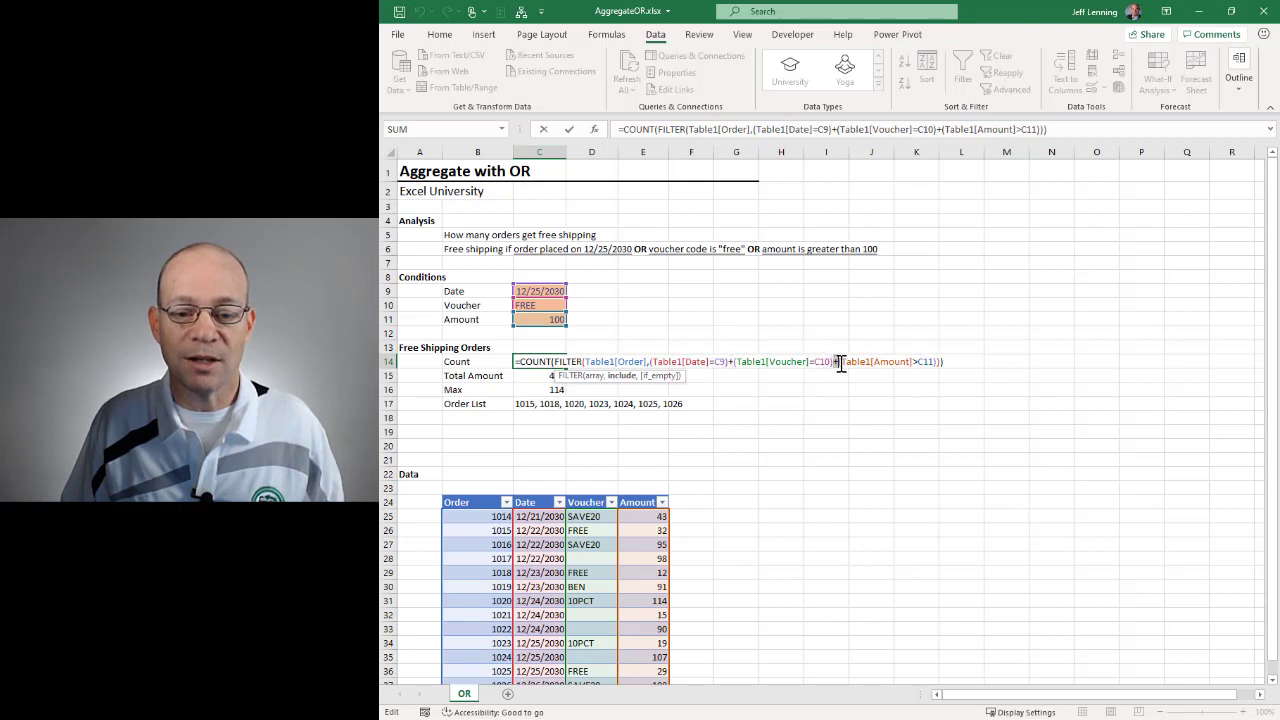
{"action": "key", "text": "Escape"}
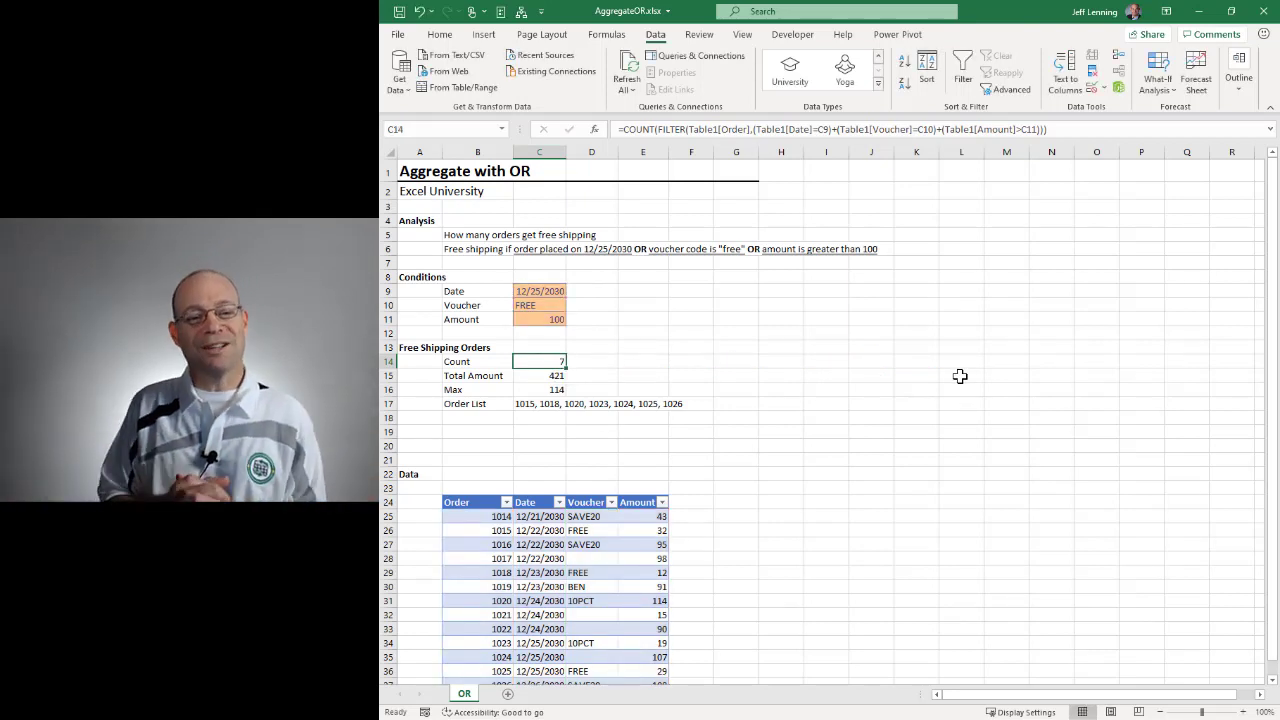